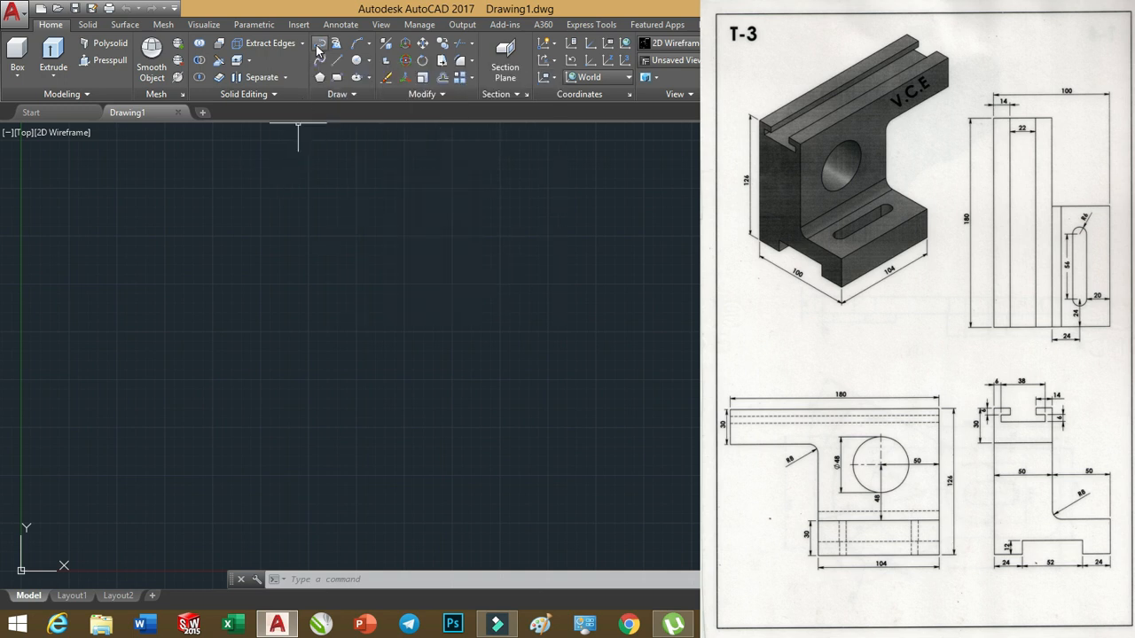
Switch the drawing to the Right view, leaving room above and beside the origin for the profile
{"action": "left_click", "coordinate": [669, 61]}
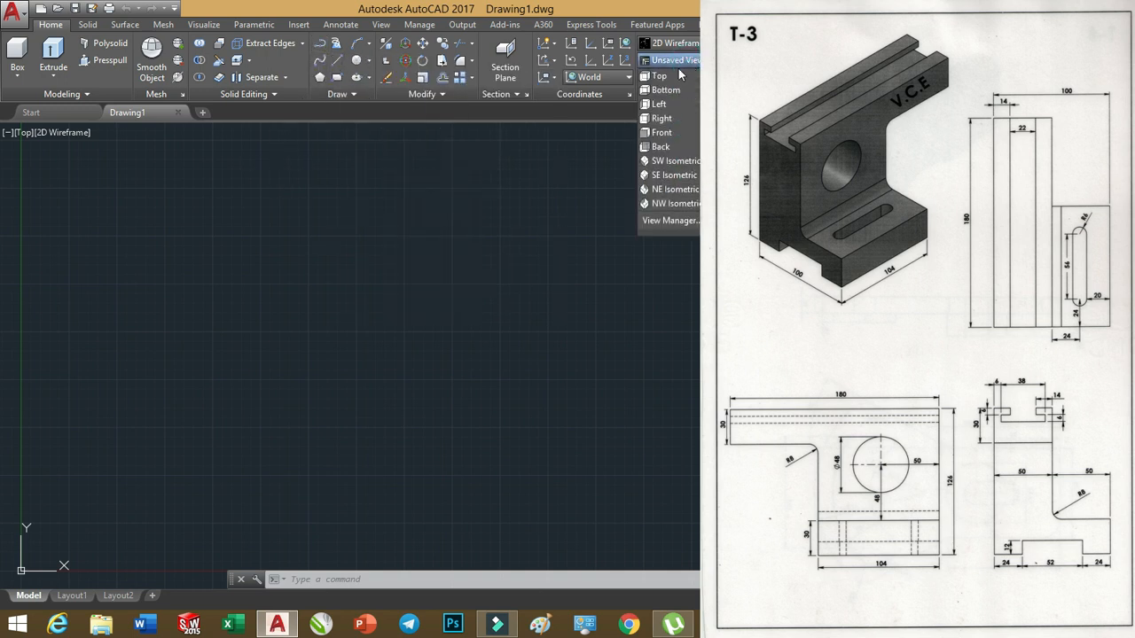
{"action": "left_click", "coordinate": [662, 118]}
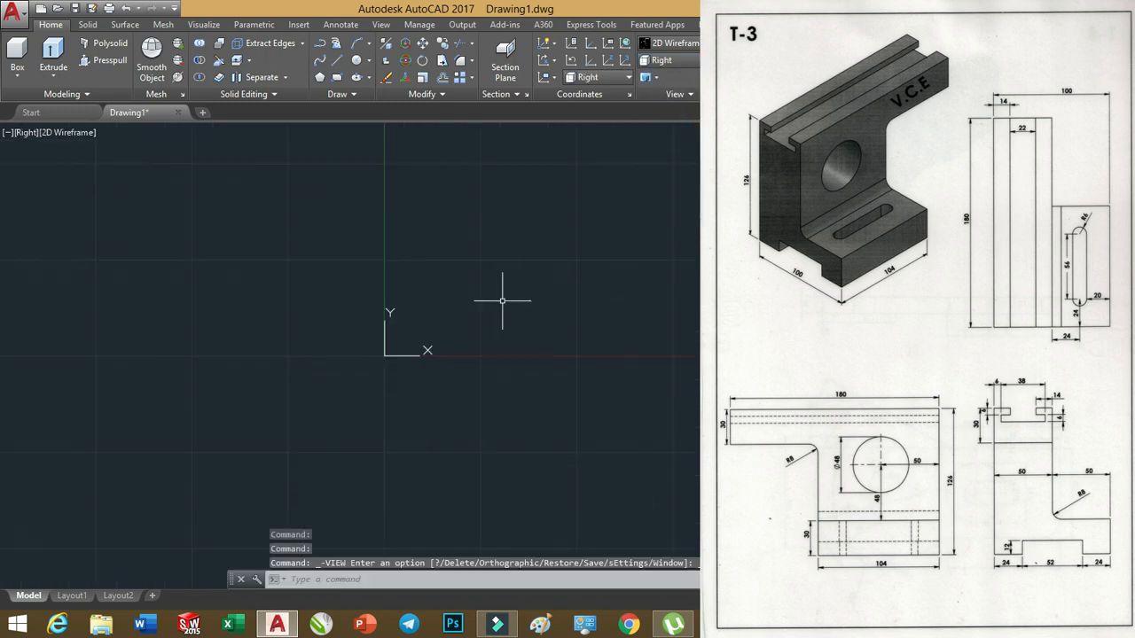
{"action": "mouse_move", "coordinate": [557, 260]}
{"action": "middle_mouse_down"}
{"action": "mouse_move", "coordinate": [438, 337]}
{"action": "mouse_move", "coordinate": [380, 406]}
{"action": "middle_mouse_up"}
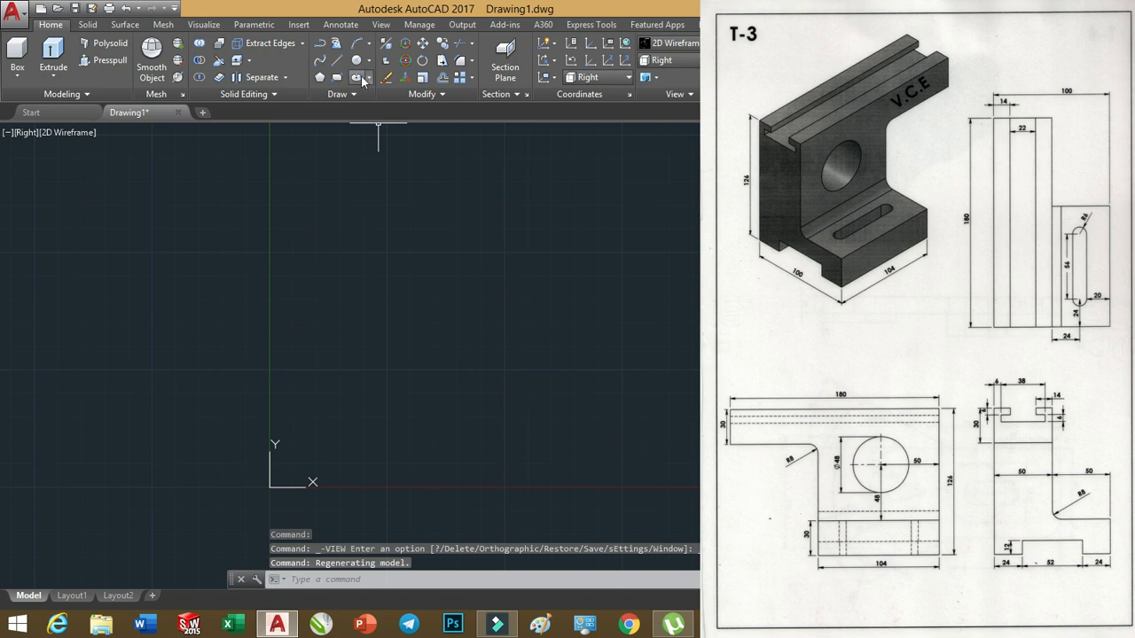
Start a polyline just above and to the right of the origin, with a first segment 100 units long at 0°
{"action": "left_click", "coordinate": [320, 42]}
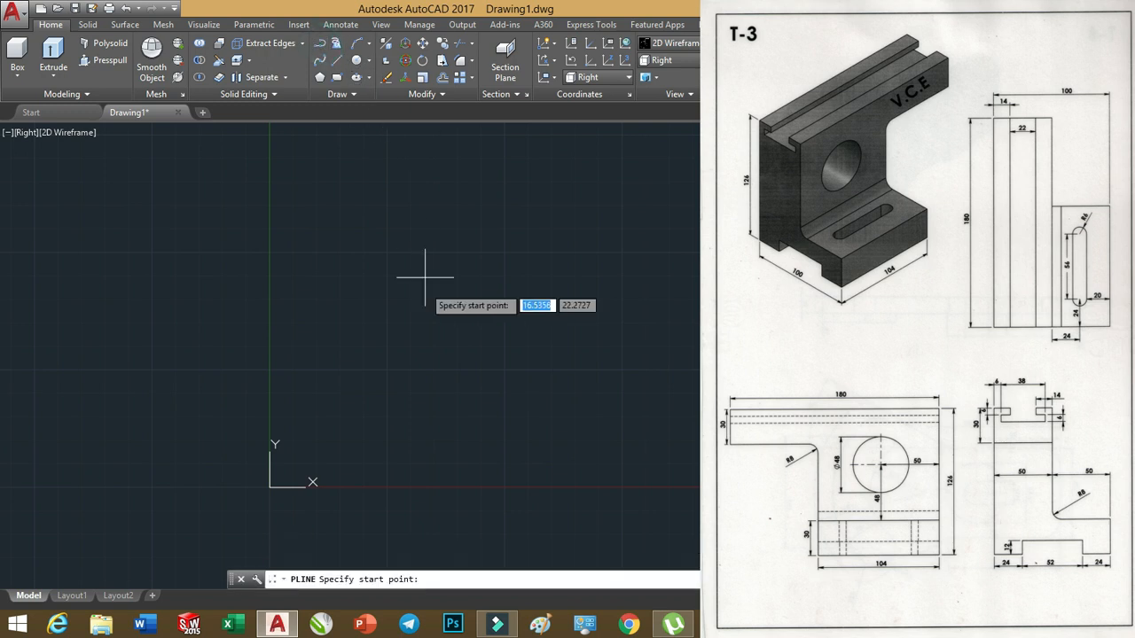
{"action": "left_click", "coordinate": [337, 432]}
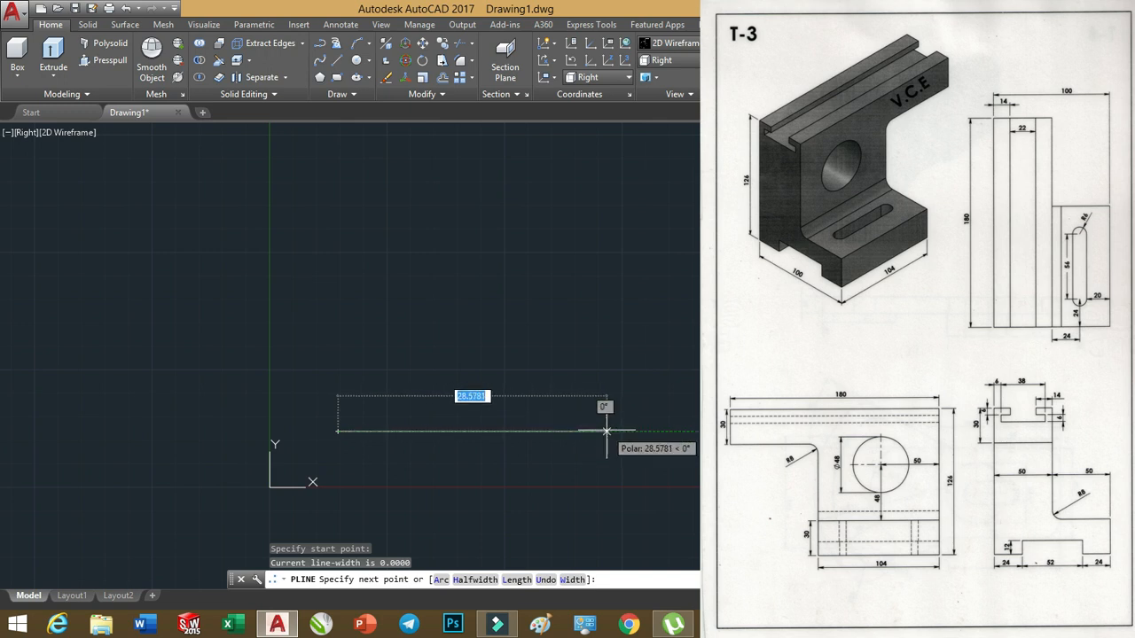
{"action": "key", "text": "F8"}
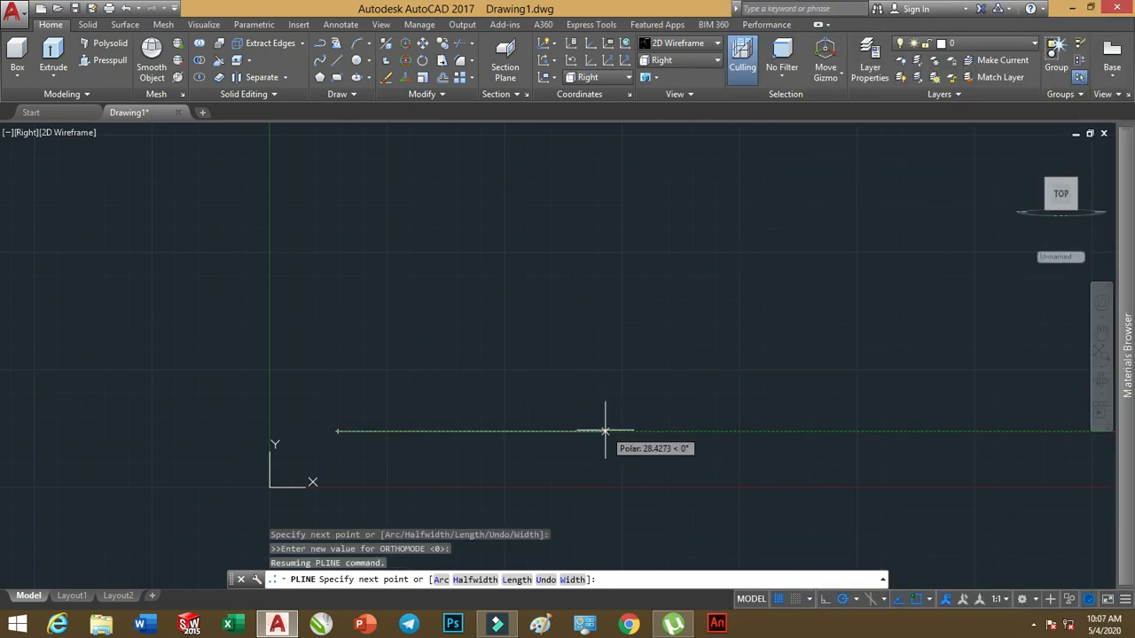
{"action": "type", "text": "100"}
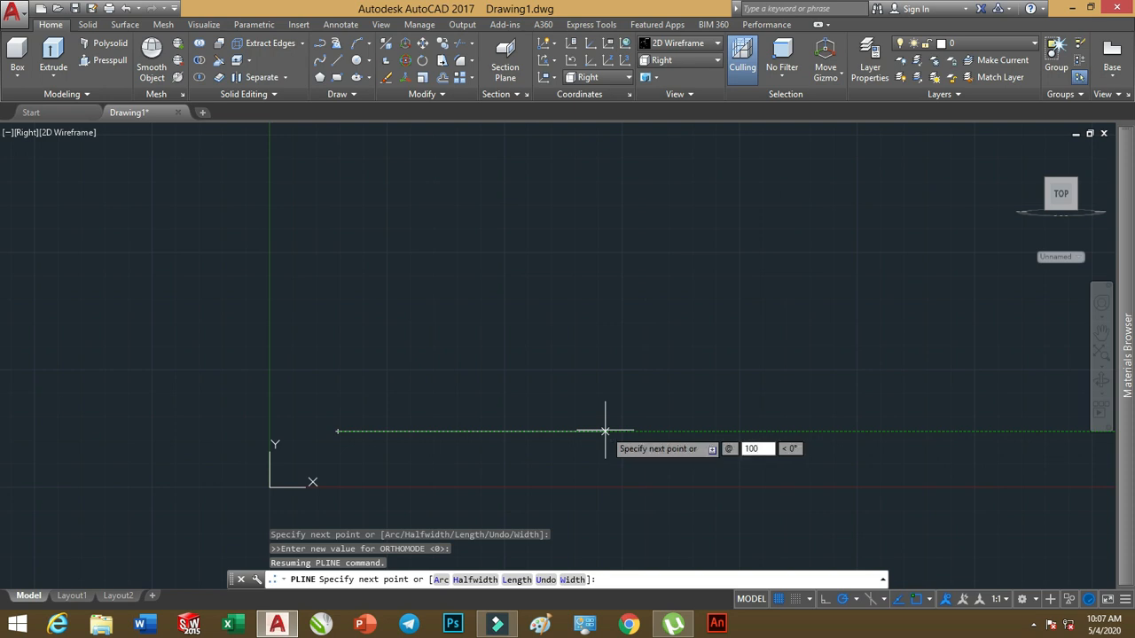
{"action": "key", "text": "Tab"}
{"action": "type", "text": "0"}
{"action": "key", "text": "Return"}
Add a 30-unit polyline segment at 90° from the end of the 100-unit base line
{"action": "scroll", "coordinate": [594, 457], "scroll_direction": "down", "scroll_amount": 3}
{"action": "mouse_move", "coordinate": [846, 370]}
{"action": "middle_mouse_down"}
{"action": "mouse_move", "coordinate": [553, 362]}
{"action": "mouse_move", "coordinate": [623, 397]}
{"action": "mouse_move", "coordinate": [667, 401]}
{"action": "middle_mouse_up"}
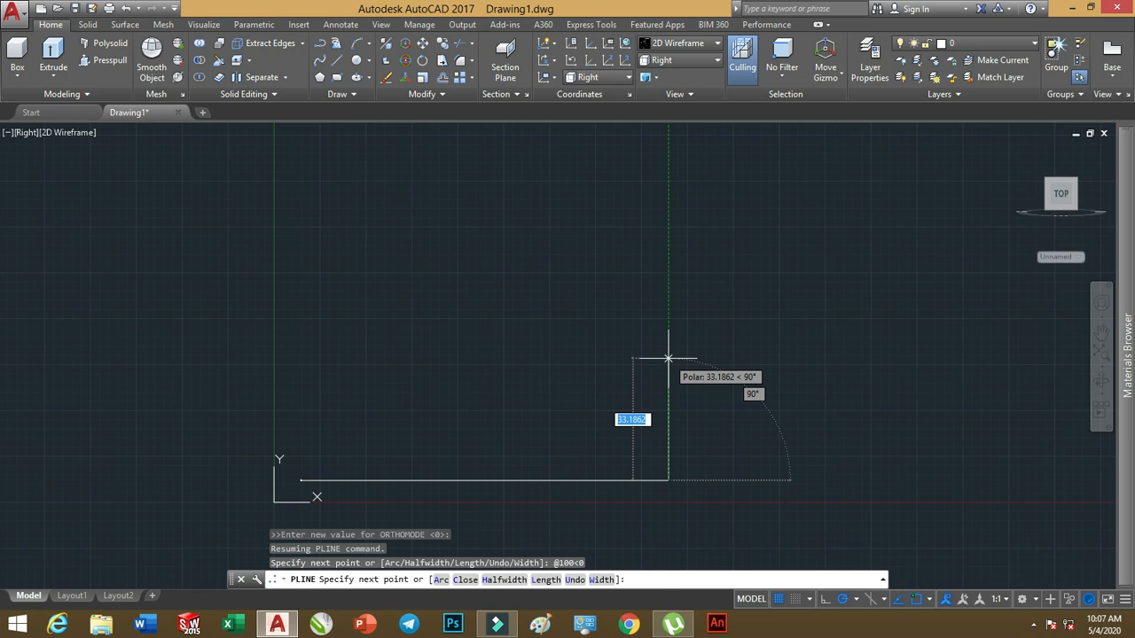
{"action": "type", "text": "@"}
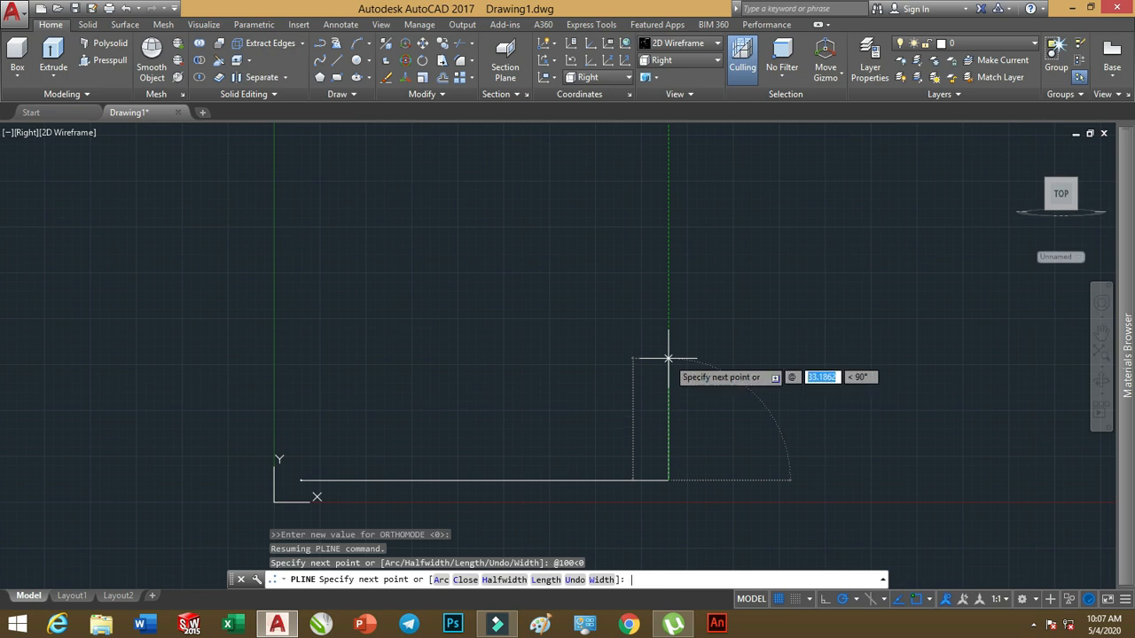
{"action": "type", "text": "30"}
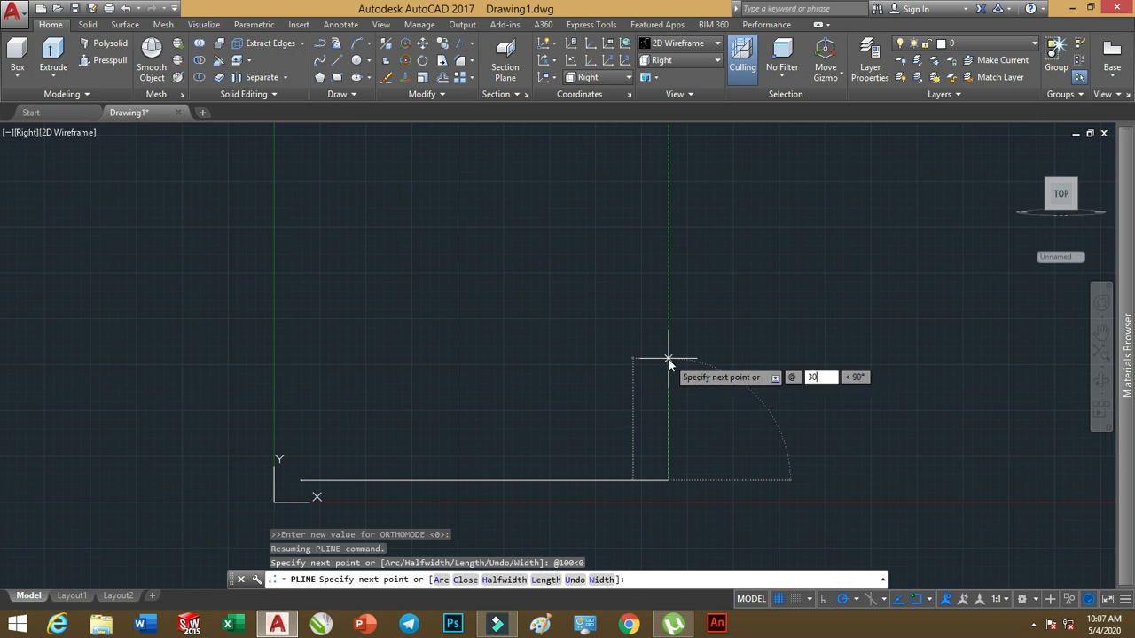
{"action": "key", "text": "Tab"}
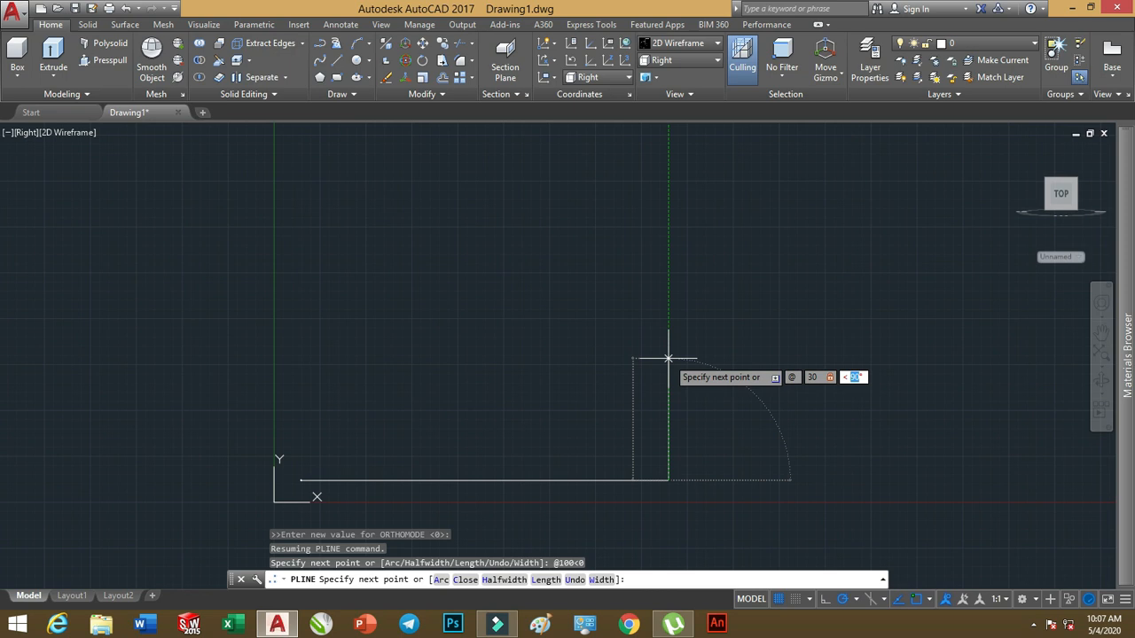
{"action": "type", "text": "90"}
{"action": "key", "text": "Return"}
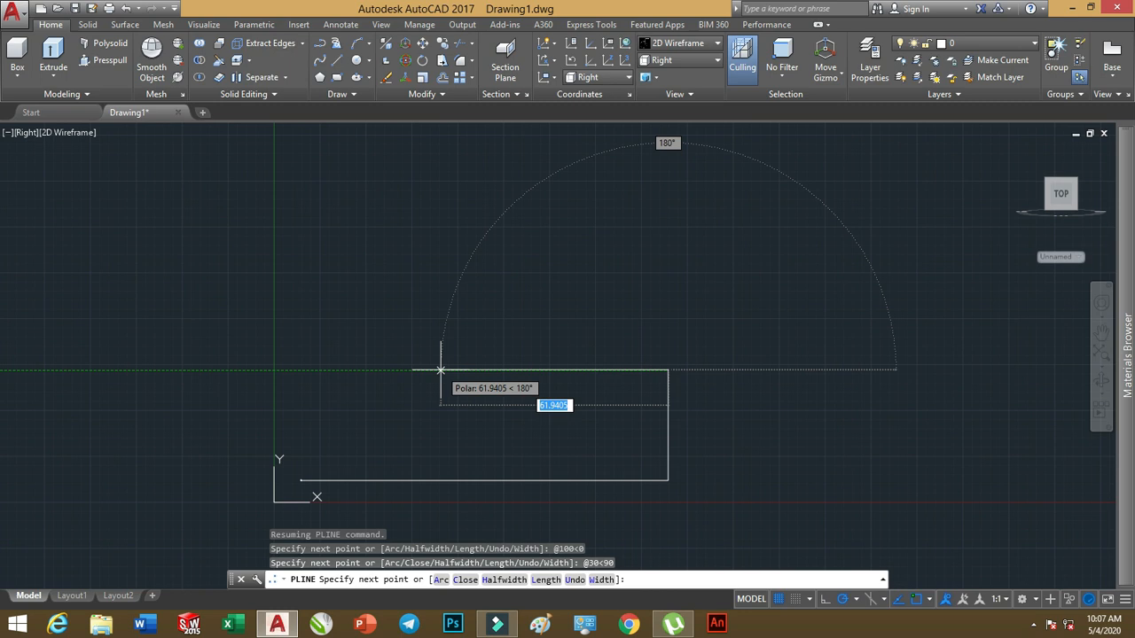
Continue the polyline with a 50-unit segment at 180° to form the top of the foot
{"action": "type", "text": "50"}
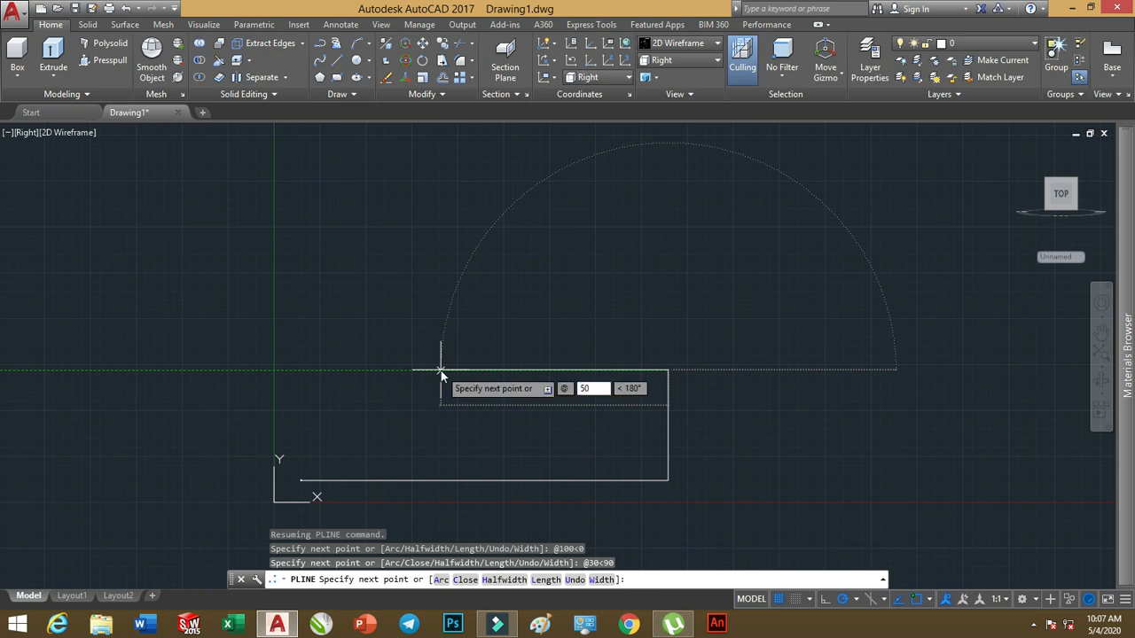
{"action": "key", "text": "Tab"}
{"action": "type", "text": "180"}
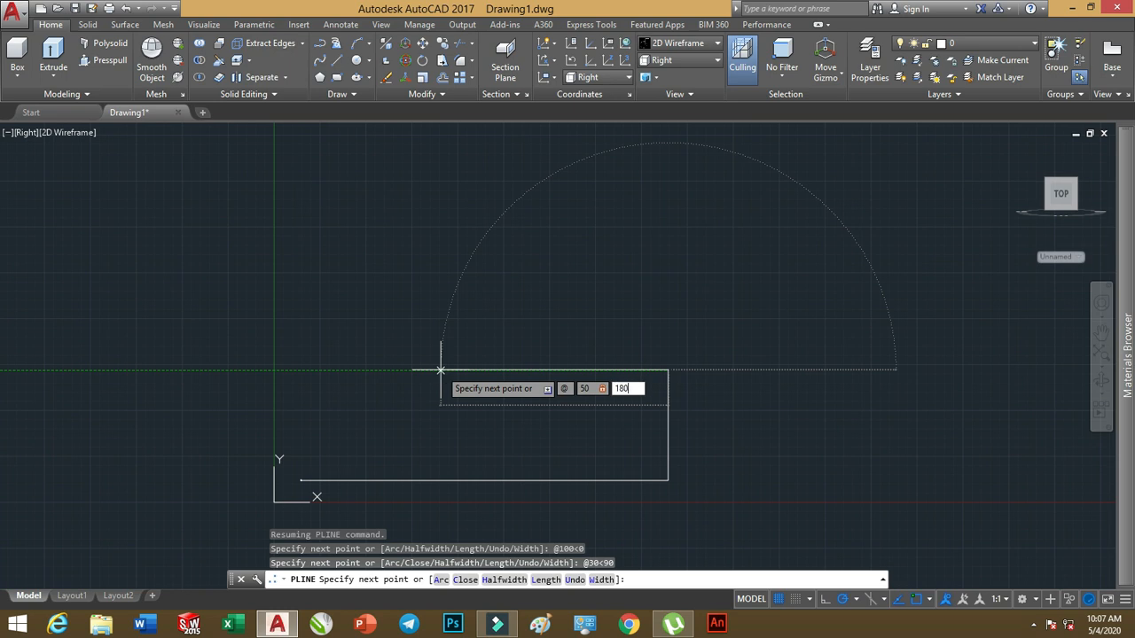
{"action": "key", "text": "Return"}
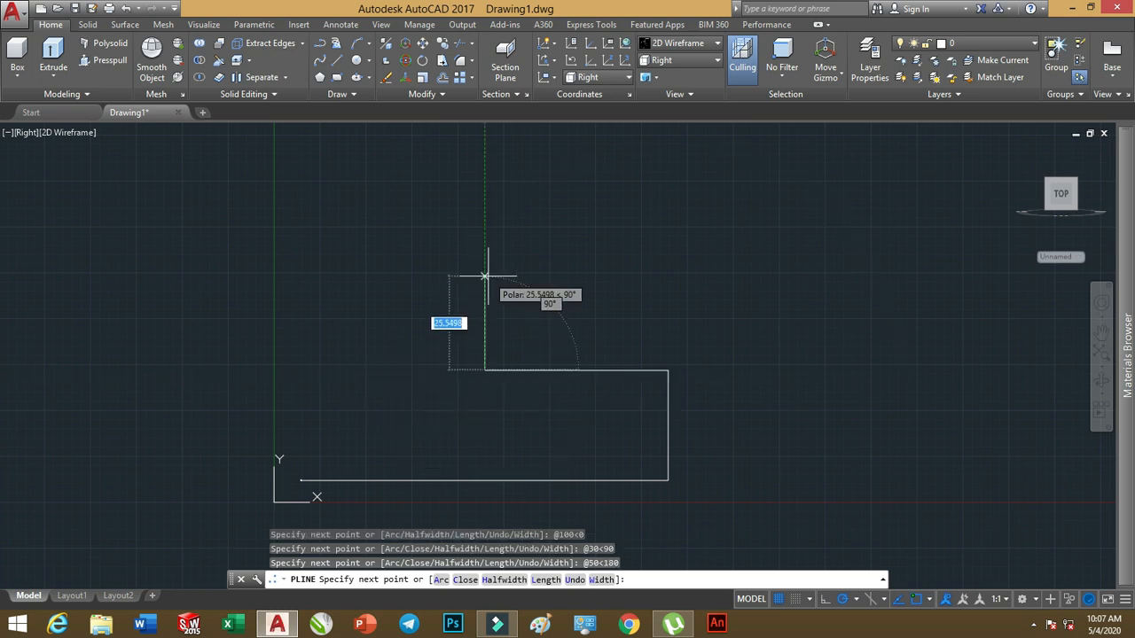
Continue the polyline upward with a 96-unit segment at 90° from the inner end of the foot's top edge
{"action": "scroll", "coordinate": [486, 262], "scroll_direction": "down", "scroll_amount": 1}
{"action": "mouse_move", "coordinate": [504, 237]}
{"action": "middle_mouse_down"}
{"action": "mouse_move", "coordinate": [489, 313]}
{"action": "mouse_move", "coordinate": [476, 279]}
{"action": "mouse_move", "coordinate": [488, 256]}
{"action": "middle_mouse_up"}
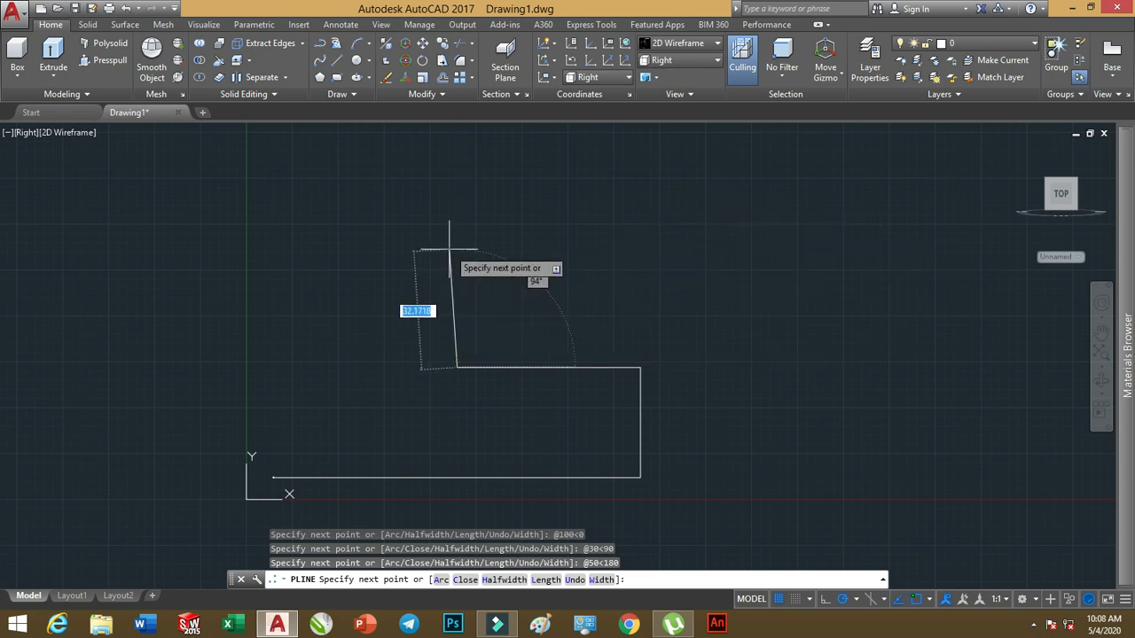
{"action": "type", "text": "@96"}
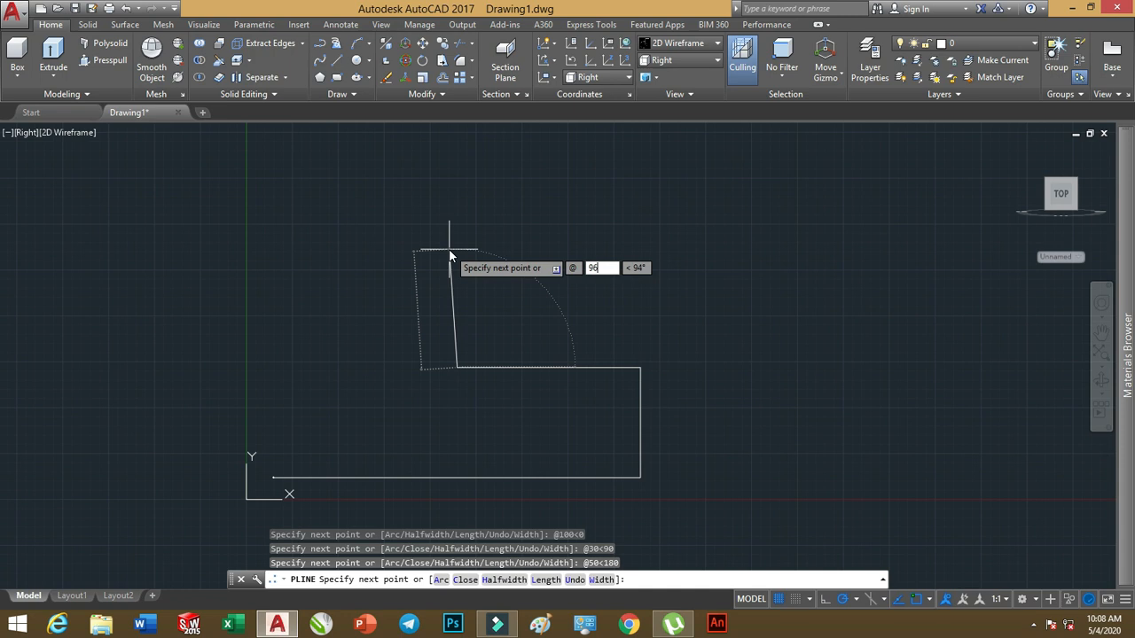
{"action": "key", "text": "Tab"}
{"action": "type", "text": "90"}
{"action": "key", "text": "Return"}
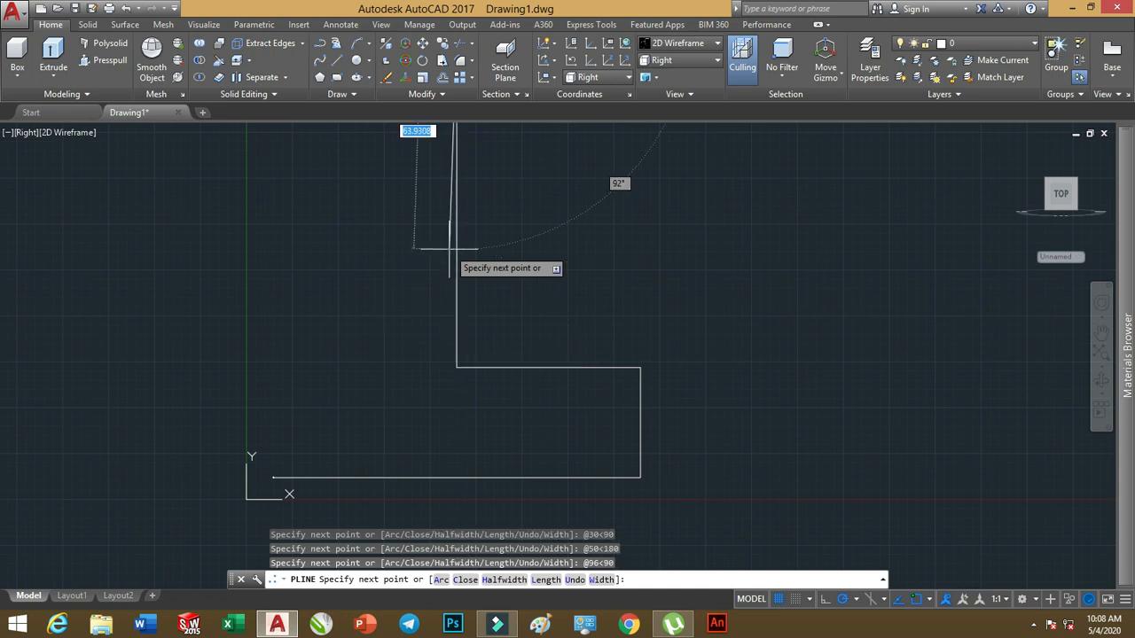
End the polyline and restore the Right view with the whole open profile in sight
{"action": "scroll", "coordinate": [456, 367], "scroll_direction": "down", "scroll_amount": 1}
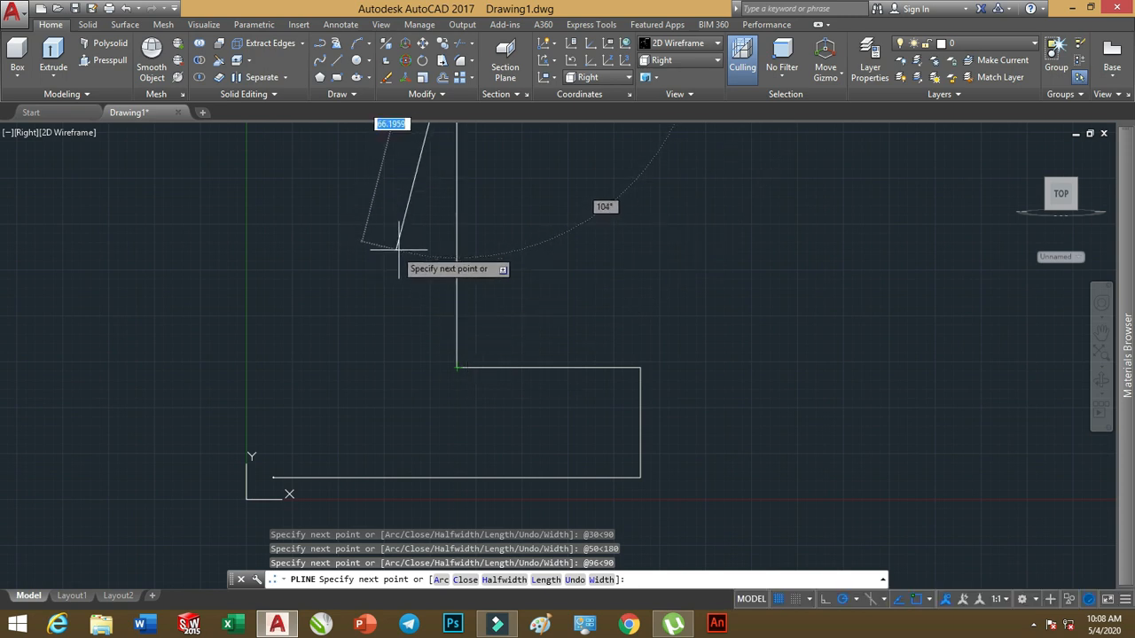
{"action": "middle_click_drag", "start_coordinate": [441, 415], "coordinate": [422, 506]}
{"action": "middle_click_drag", "start_coordinate": [369, 241], "coordinate": [449, 388]}
{"action": "scroll", "coordinate": [461, 382], "scroll_direction": "down", "scroll_amount": 1}
{"action": "middle_click_drag", "start_coordinate": [476, 277], "coordinate": [433, 404]}
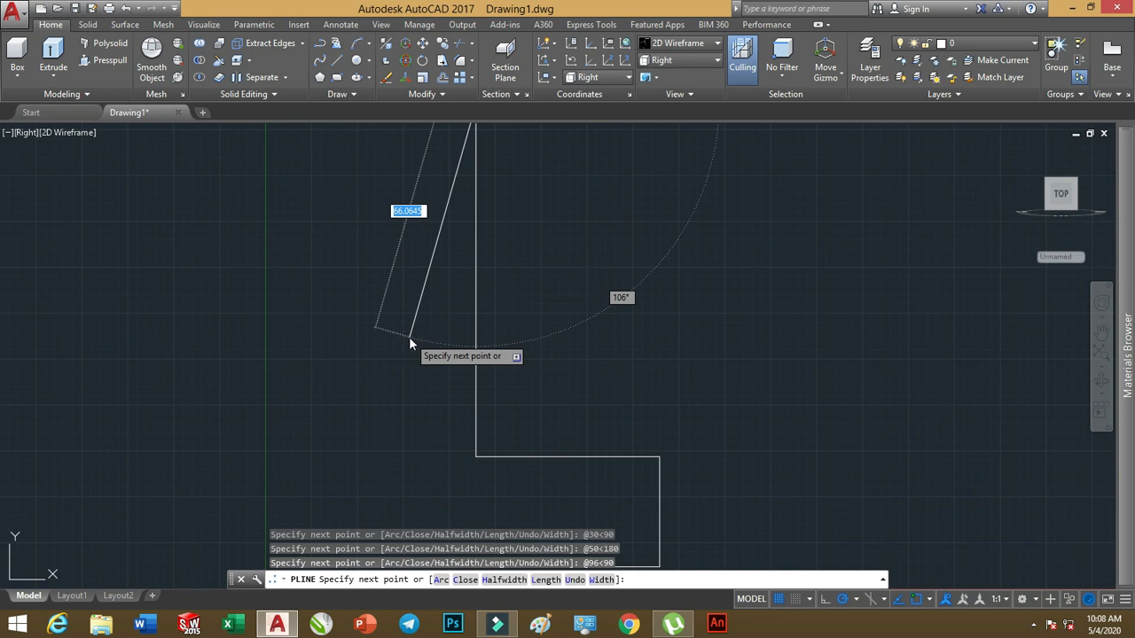
{"action": "right_click", "coordinate": [409, 337]}
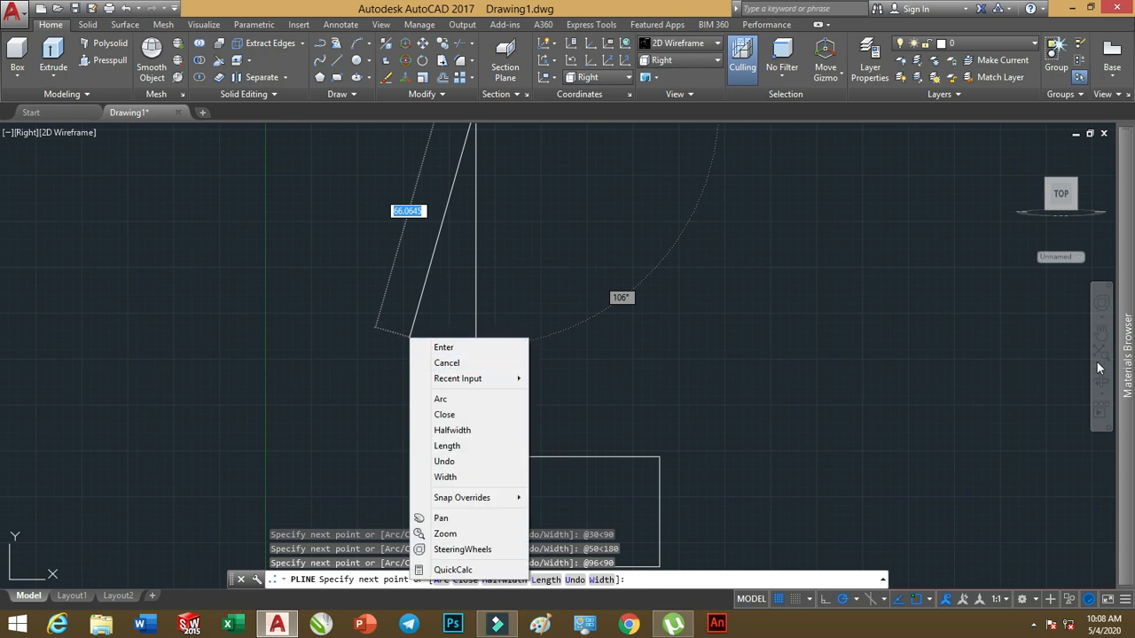
{"action": "left_click", "coordinate": [700, 60]}
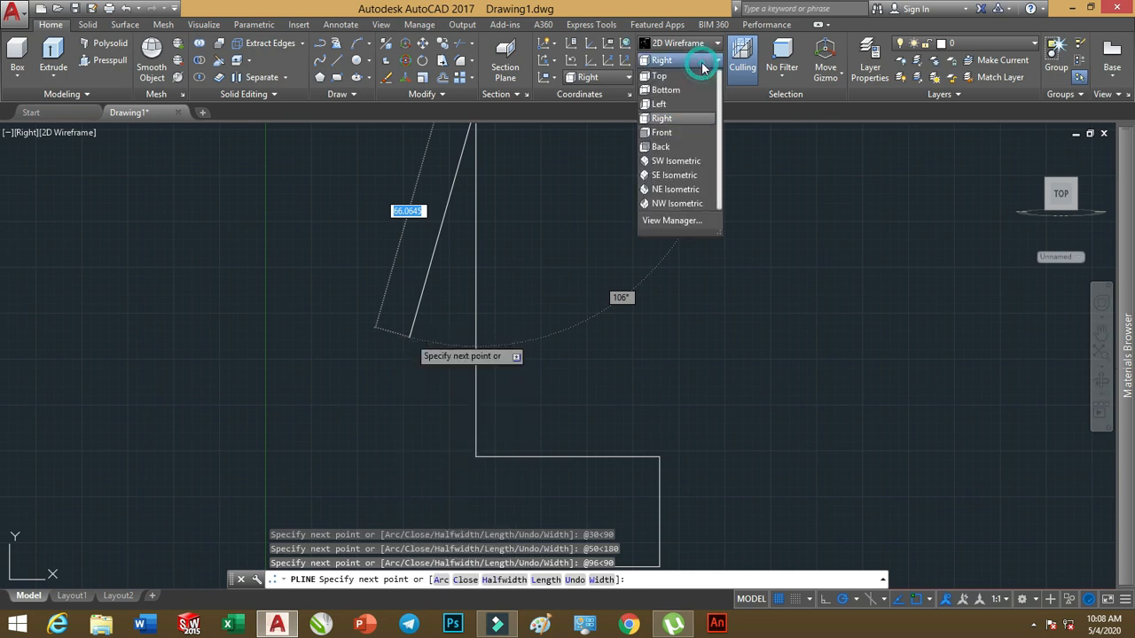
{"action": "left_click", "coordinate": [660, 119]}
{"action": "scroll", "coordinate": [532, 298], "scroll_direction": "down", "scroll_amount": 5}
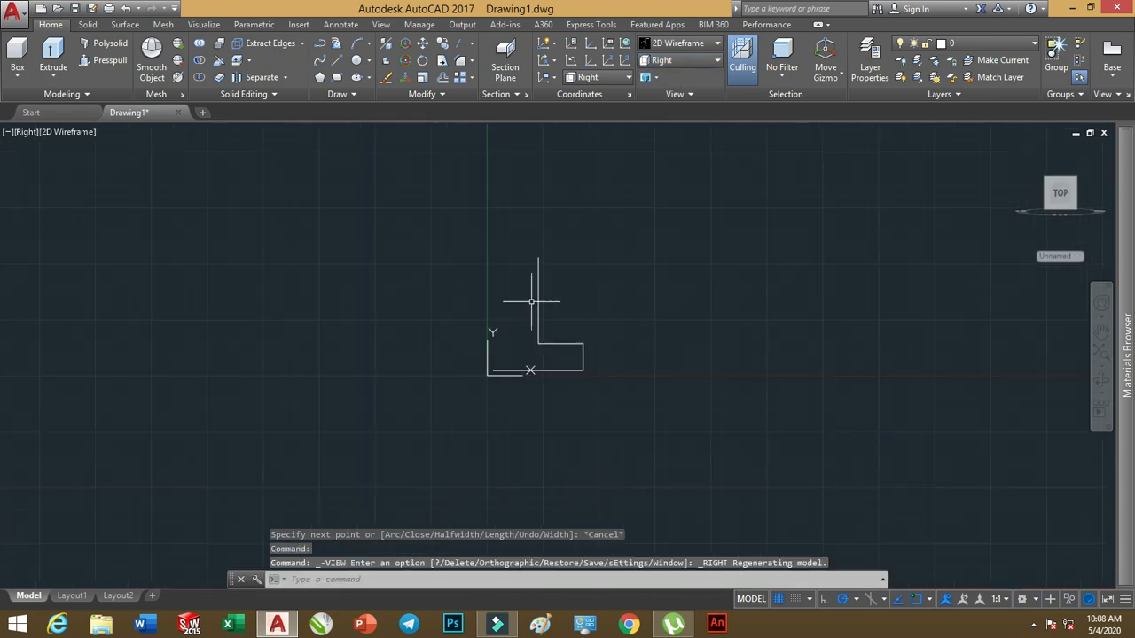
{"action": "scroll", "coordinate": [537, 260], "scroll_direction": "up", "scroll_amount": 2}
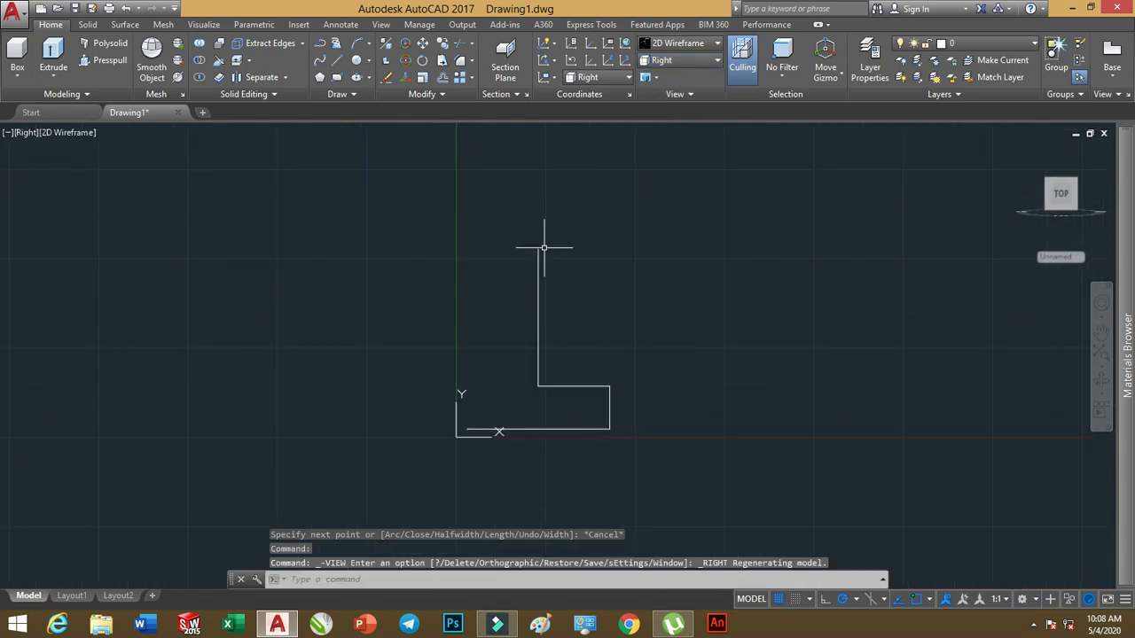
Draw a line from the upper end of the 96-unit vertical edge, 14 units long at 180°
{"action": "left_click", "coordinate": [337, 61]}
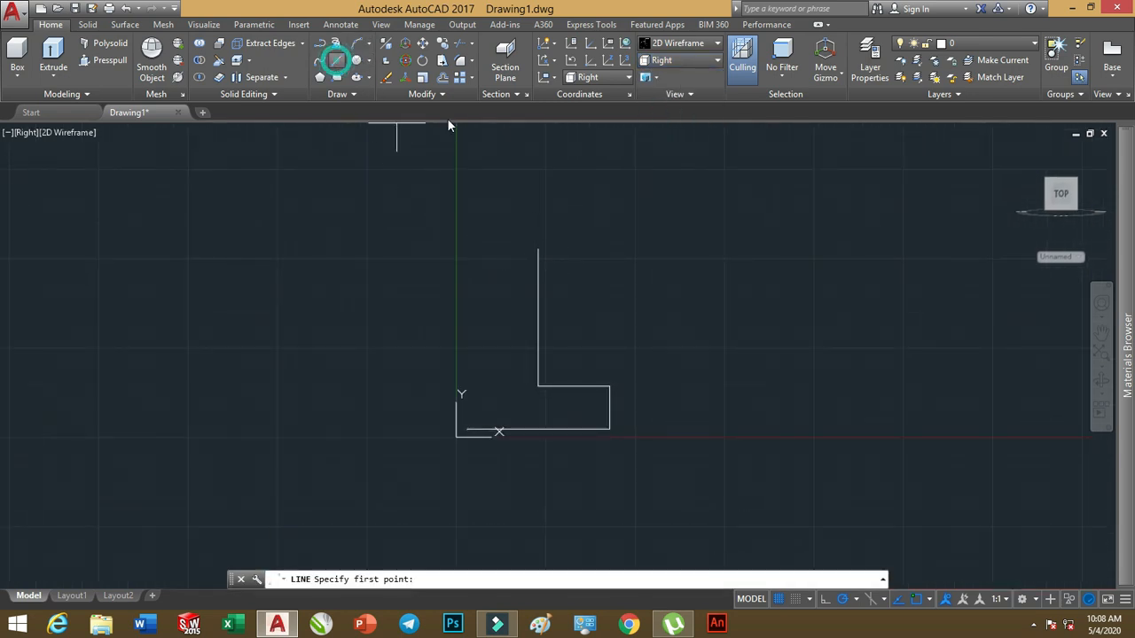
{"action": "left_click", "coordinate": [537, 249]}
{"action": "scroll", "coordinate": [500, 241], "scroll_direction": "up", "scroll_amount": 4}
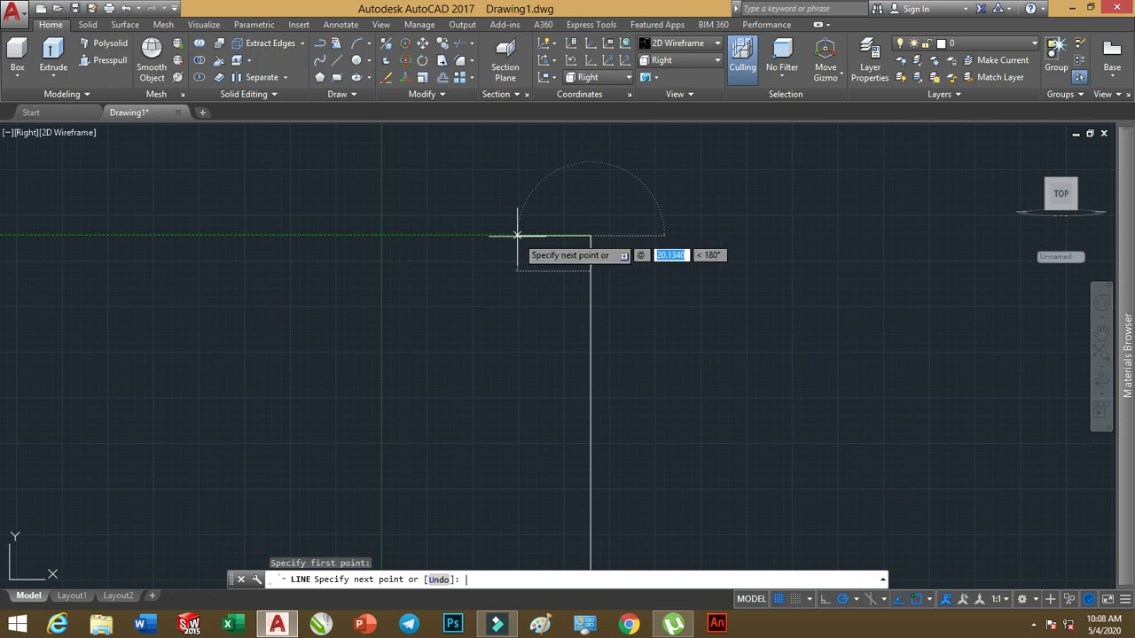
{"action": "type", "text": "14"}
{"action": "key", "text": "Tab"}
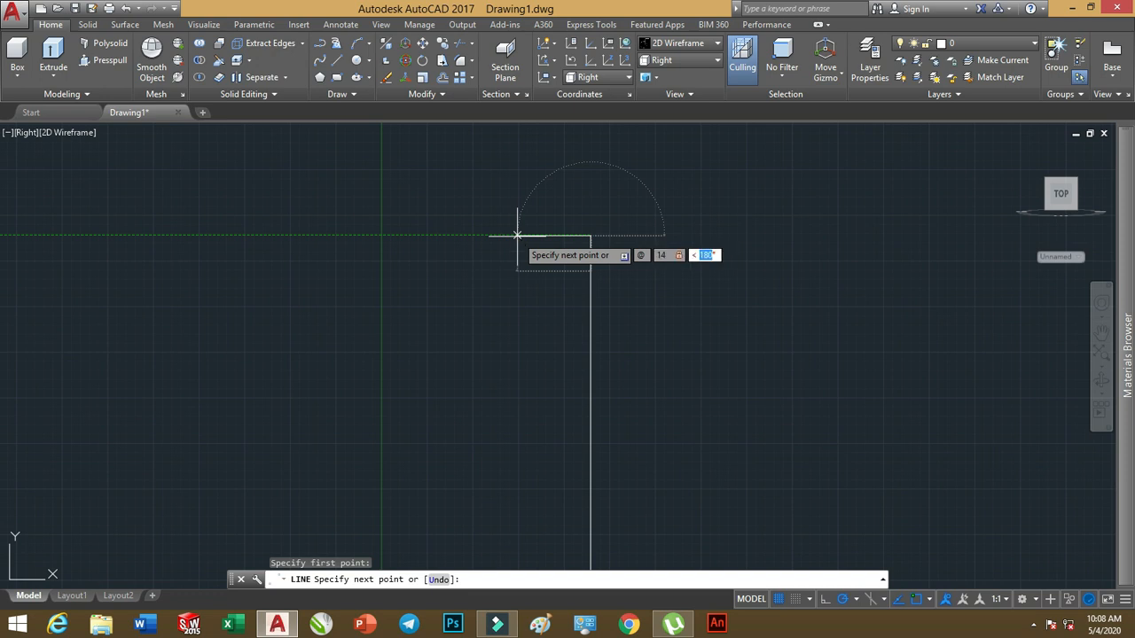
{"action": "type", "text": "180"}
{"action": "key", "text": "Return"}
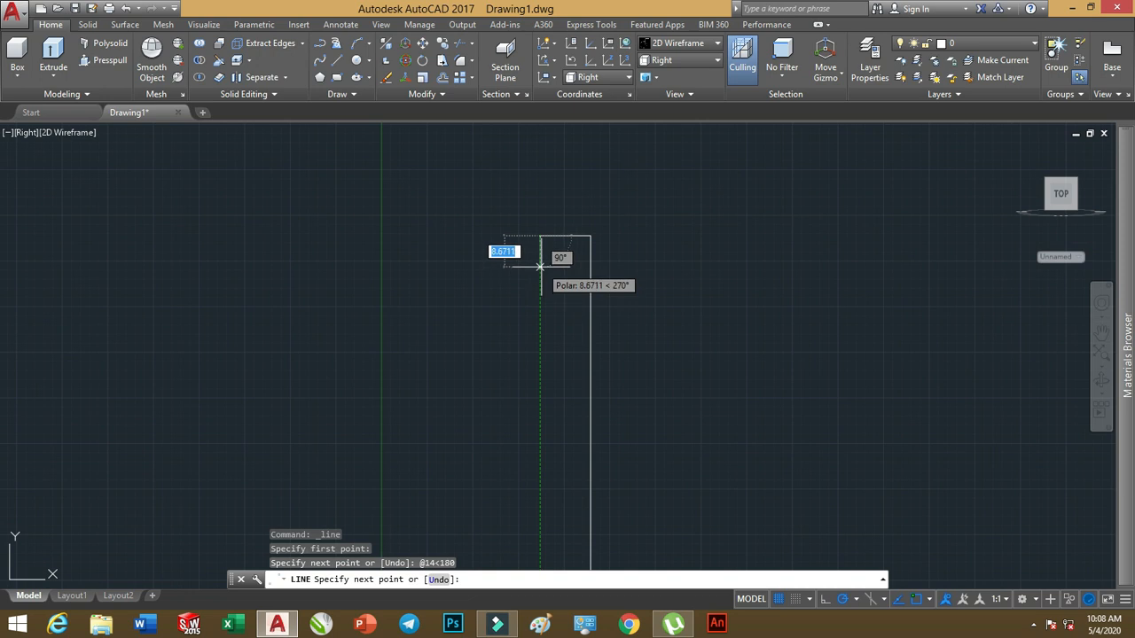
Continue the line from the 14-unit edge with segments of 6 units at 270° and 8 units at 0° to form the slot lip
{"action": "type", "text": "6"}
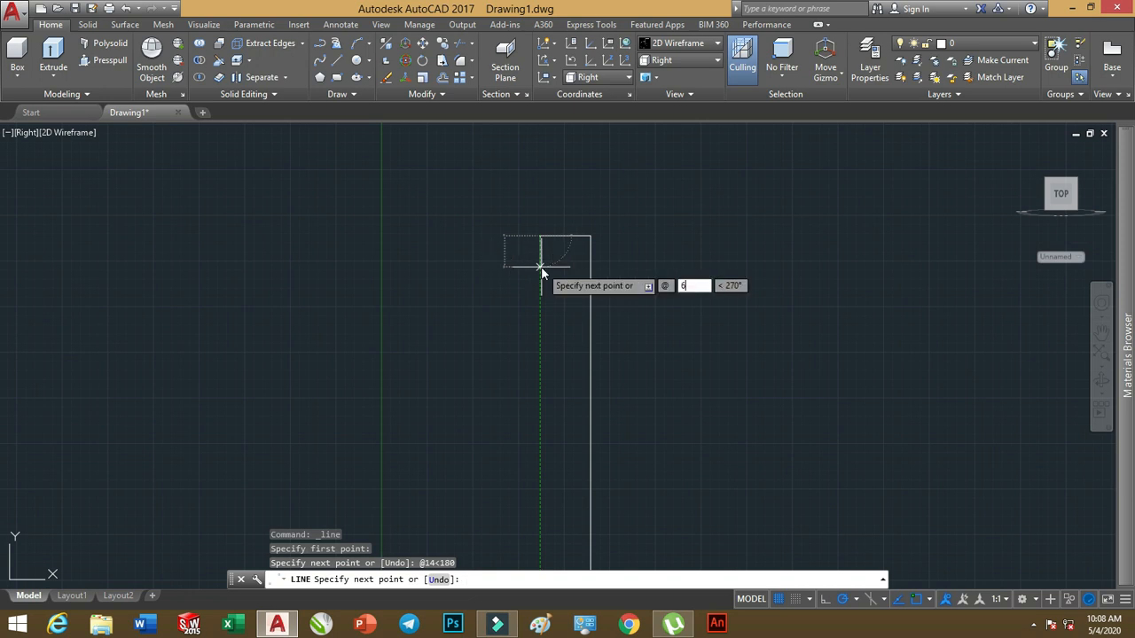
{"action": "key", "text": "Tab"}
{"action": "type", "text": "270"}
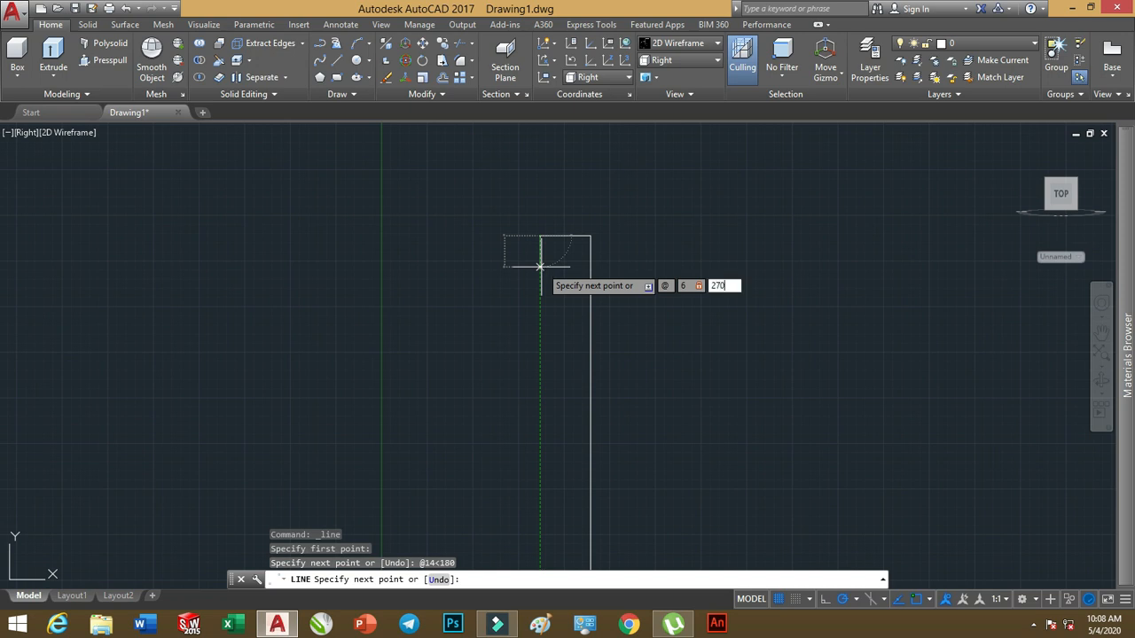
{"action": "key", "text": "Return"}
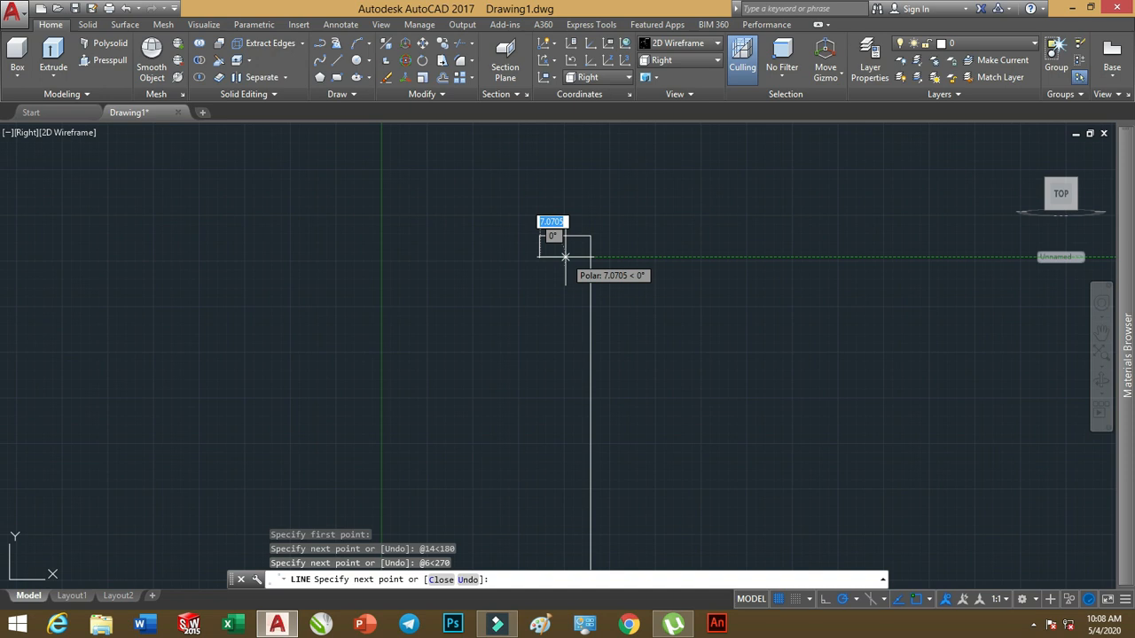
{"action": "type", "text": "8"}
{"action": "key", "text": "Tab"}
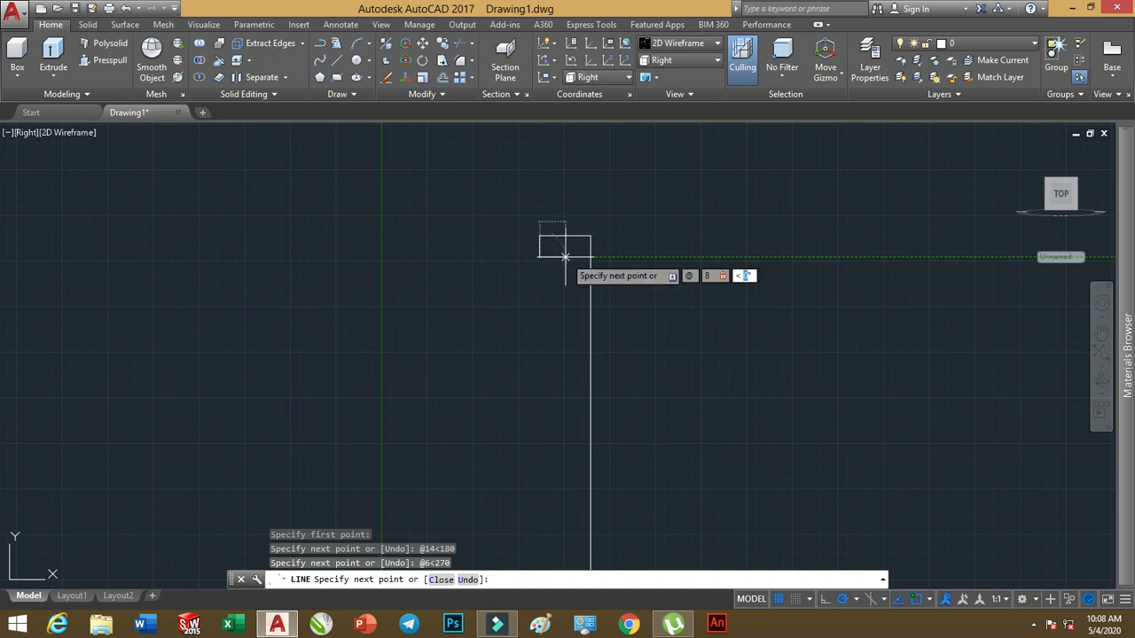
{"action": "key", "text": "Return"}
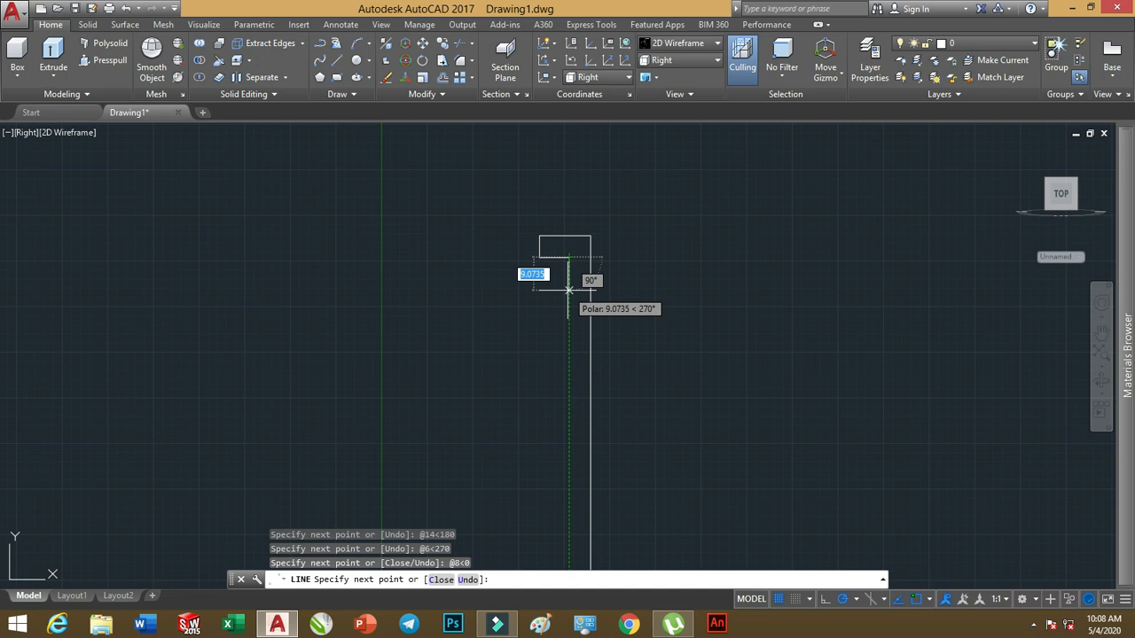
Continue the line from the inner end of the slot lip with a 6-unit segment at 270°
{"action": "type", "text": "@6"}
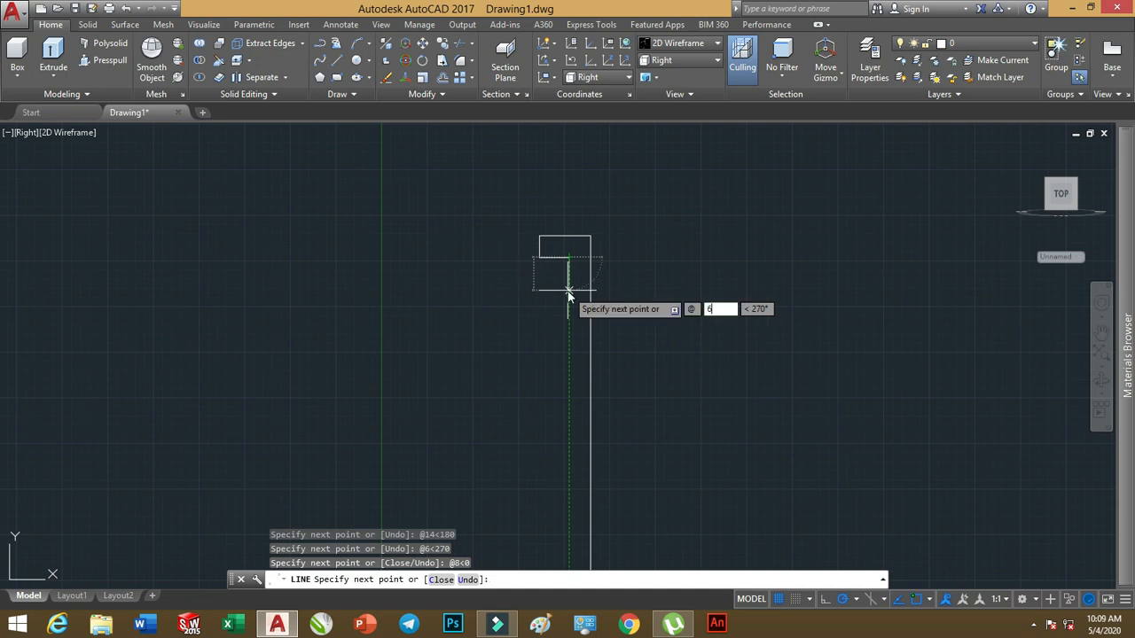
{"action": "key", "text": "Tab"}
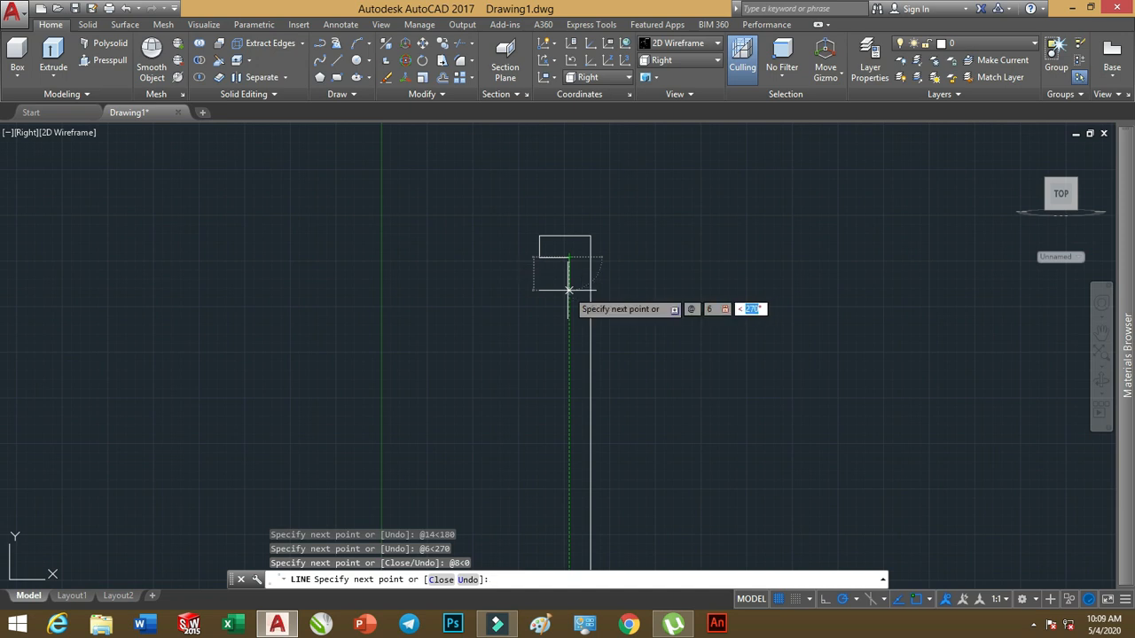
{"action": "type", "text": "18"}
{"action": "left_click", "coordinate": [753, 311]}
{"action": "type", "text": "270"}
{"action": "key", "text": "Return"}
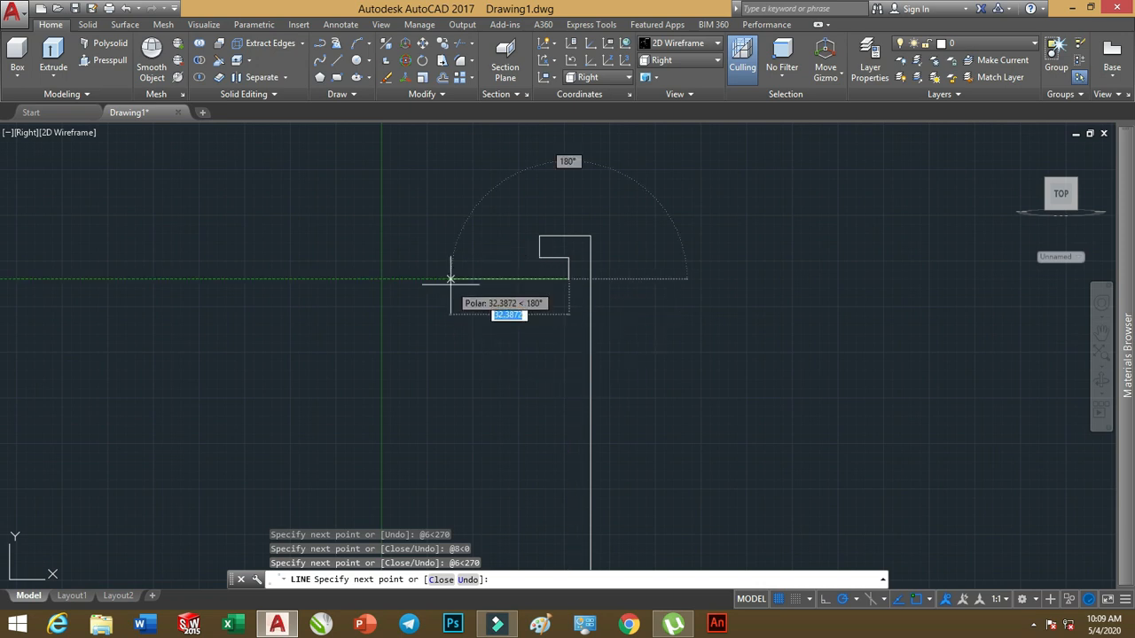
Continue the line with a 38-unit segment at 180° to form the floor of the T-slot
{"action": "type", "text": "@38"}
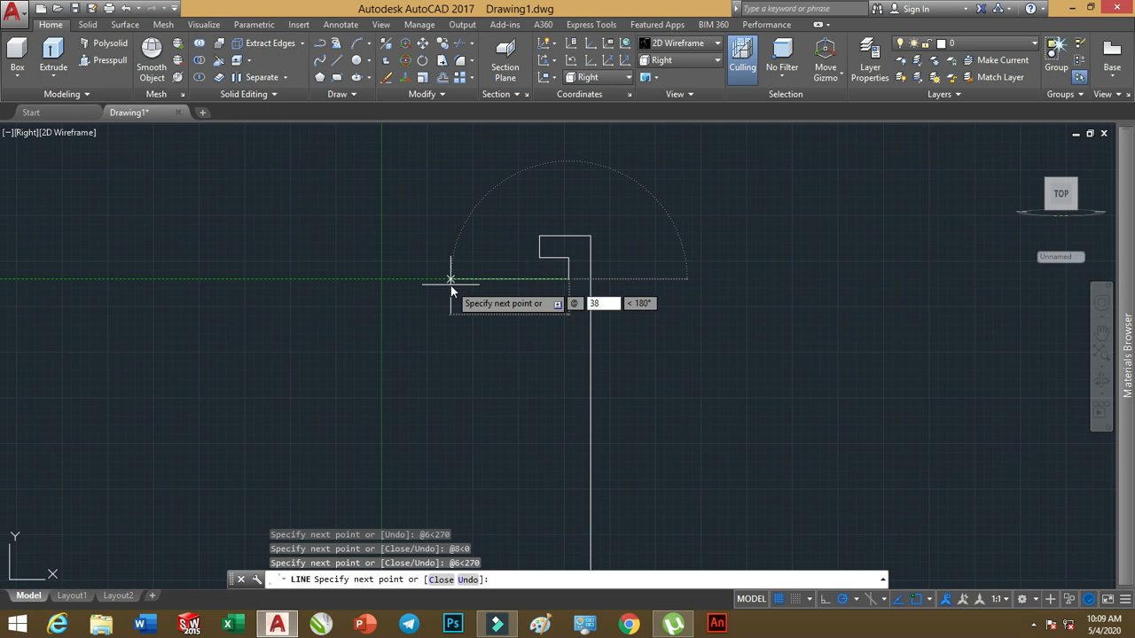
{"action": "key", "text": "Tab"}
{"action": "type", "text": "180"}
{"action": "key", "text": "Return"}
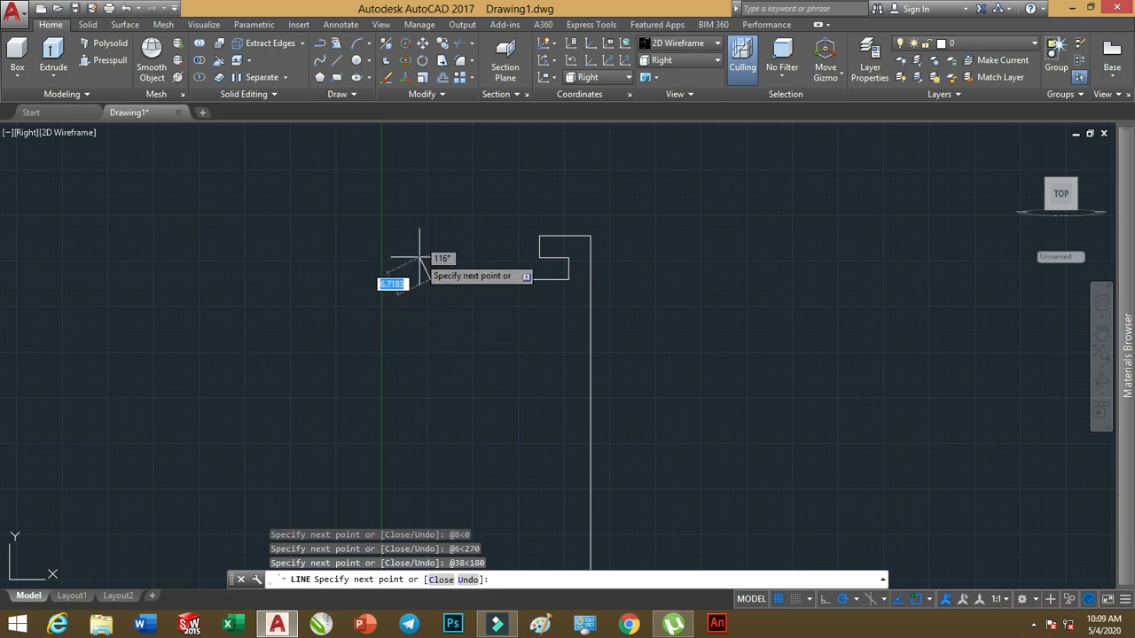
Continue from the far end of the slot floor with segments of 6 units at 90° and 8 units at 0°
{"action": "type", "text": "@"}
{"action": "type", "text": "6"}
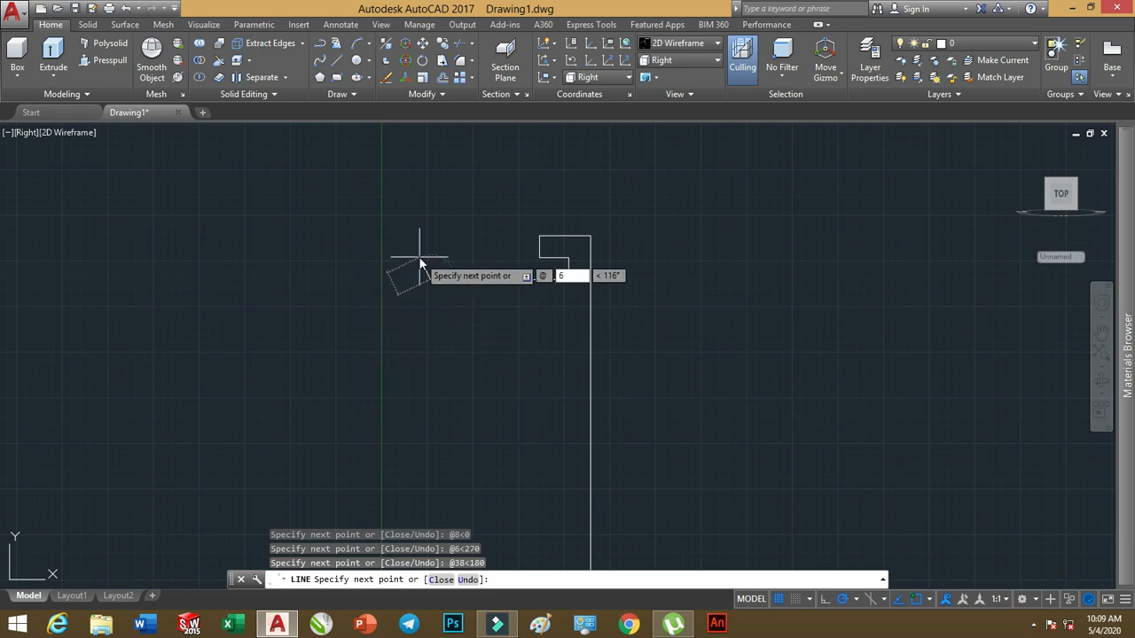
{"action": "key", "text": "Tab"}
{"action": "type", "text": "90"}
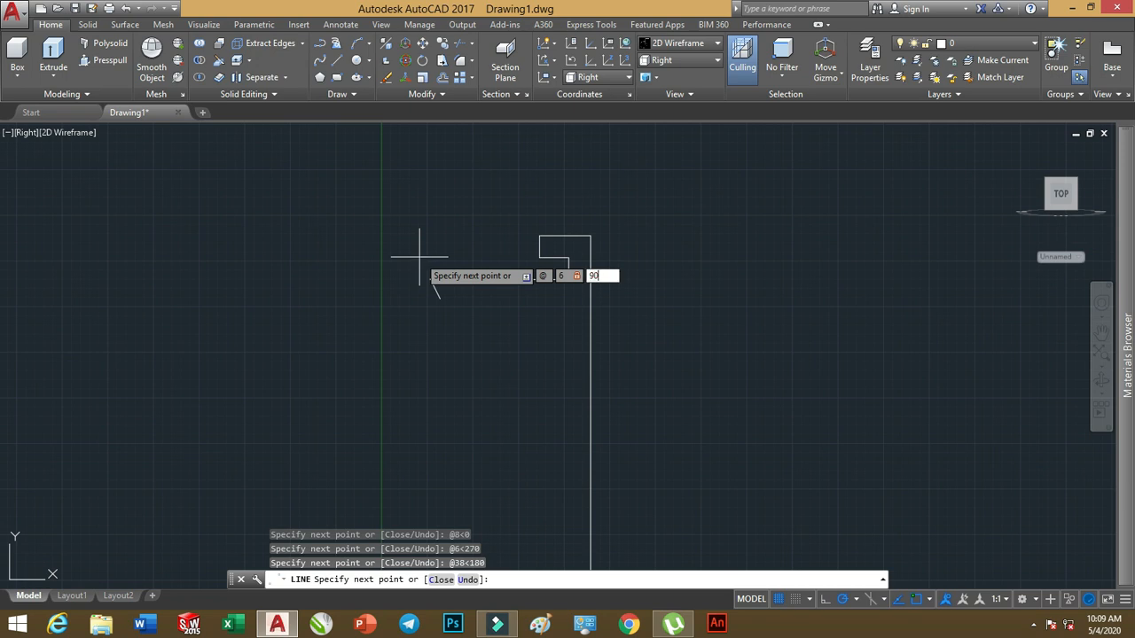
{"action": "key", "text": "Return"}
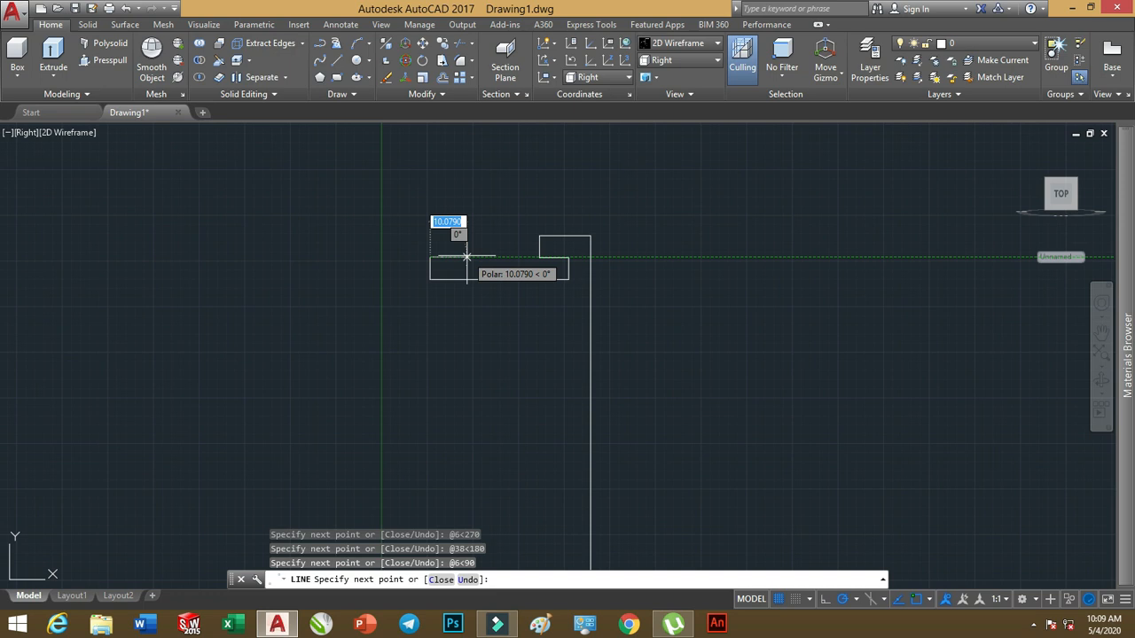
{"action": "type", "text": "@"}
{"action": "type", "text": "8"}
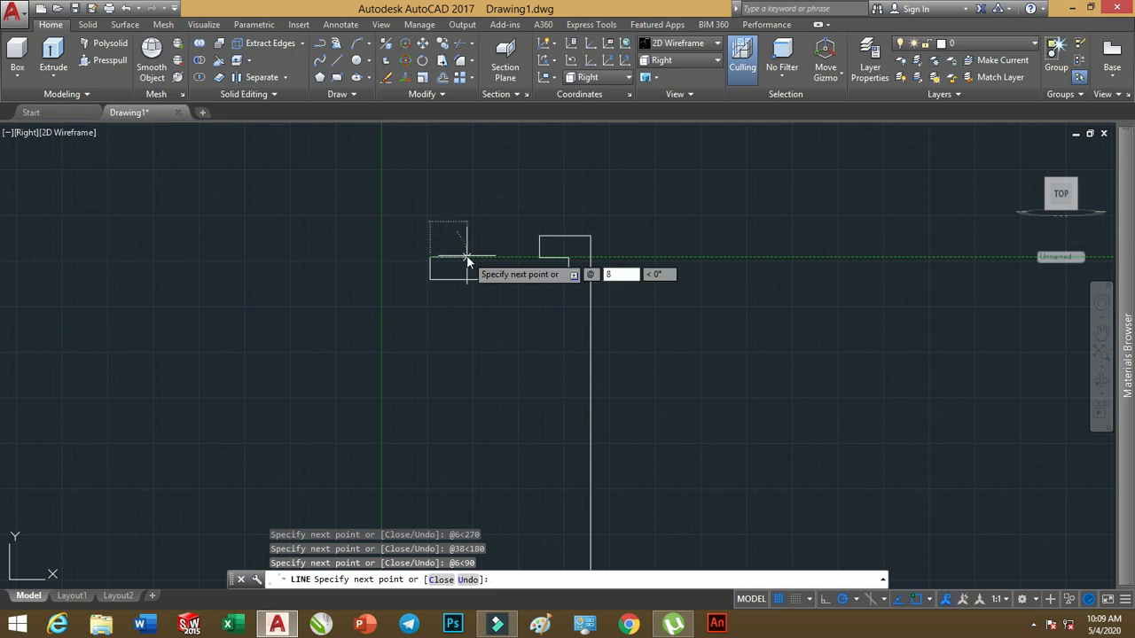
{"action": "type", "text": "<0"}
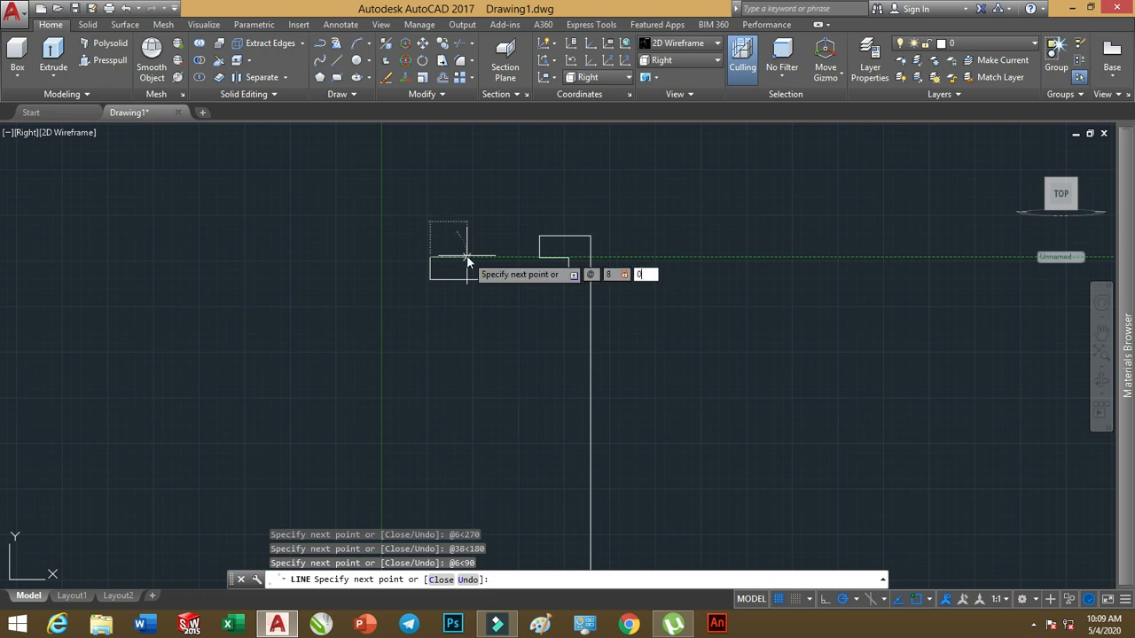
{"action": "key", "text": "Return"}
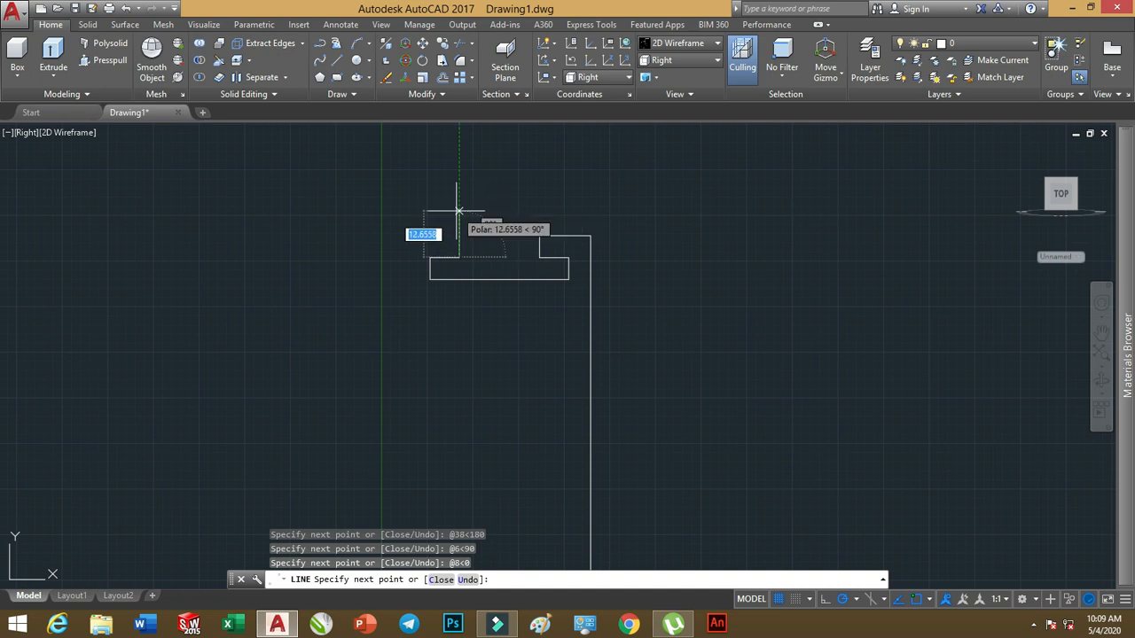
Complete the second slot lip with segments of 6 units at 90° and 14 units at 180°
{"action": "type", "text": "@6"}
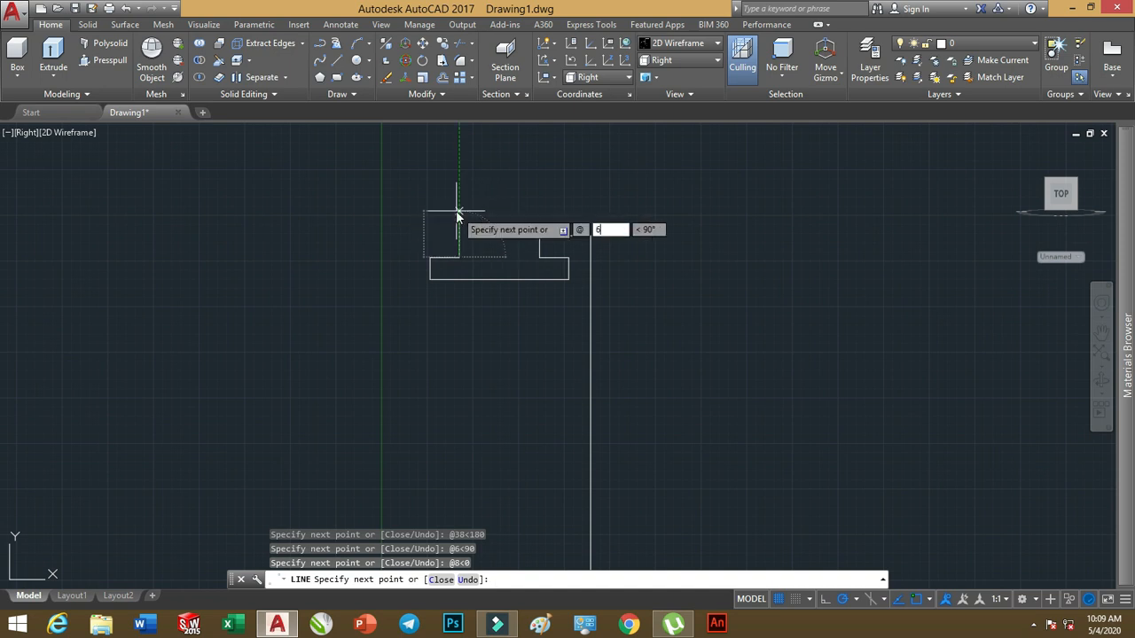
{"action": "type", "text": "<90"}
{"action": "key", "text": "Return"}
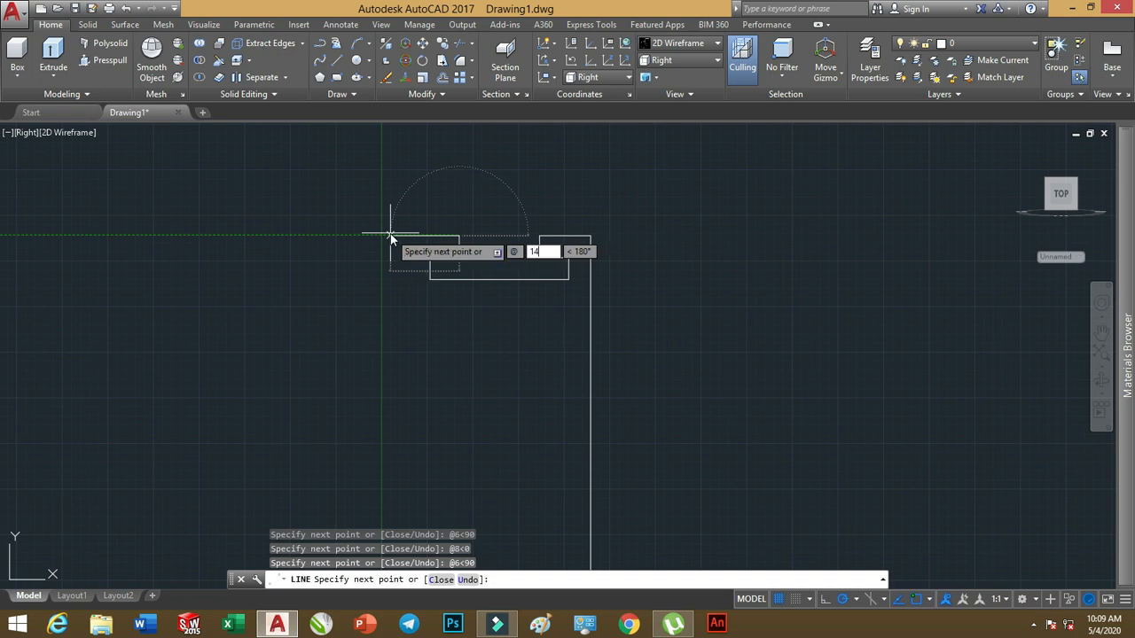
{"action": "key", "text": "Tab"}
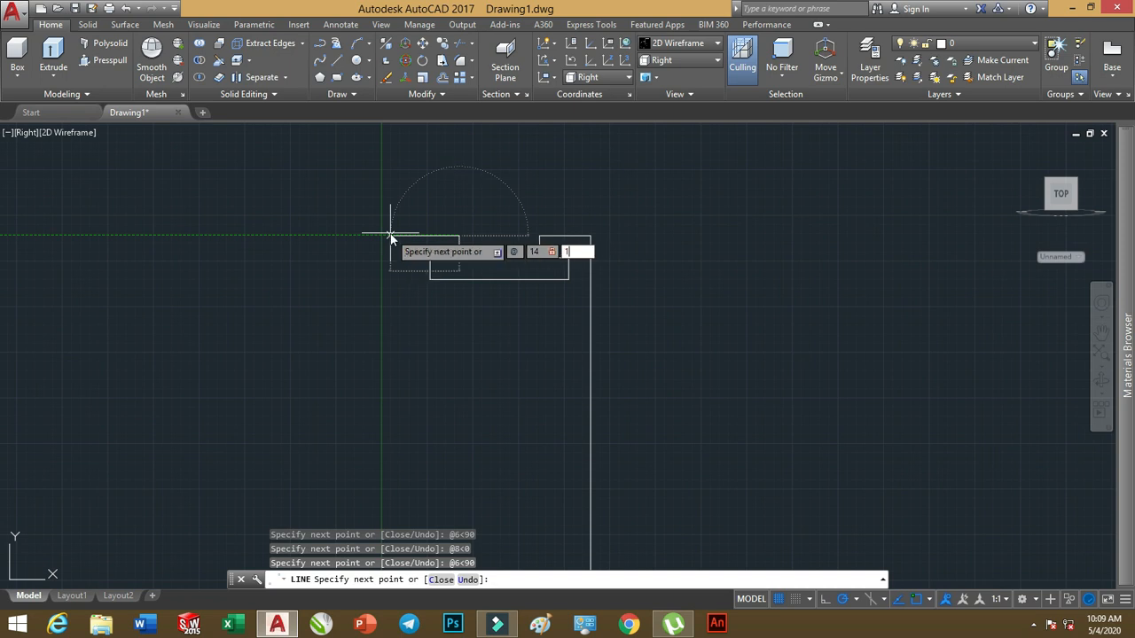
{"action": "key", "text": "Return"}
Close the profile by drawing the last vertical edge down to the open end of the base edge, and end the line
{"action": "scroll", "coordinate": [408, 258], "scroll_direction": "down", "scroll_amount": 4}
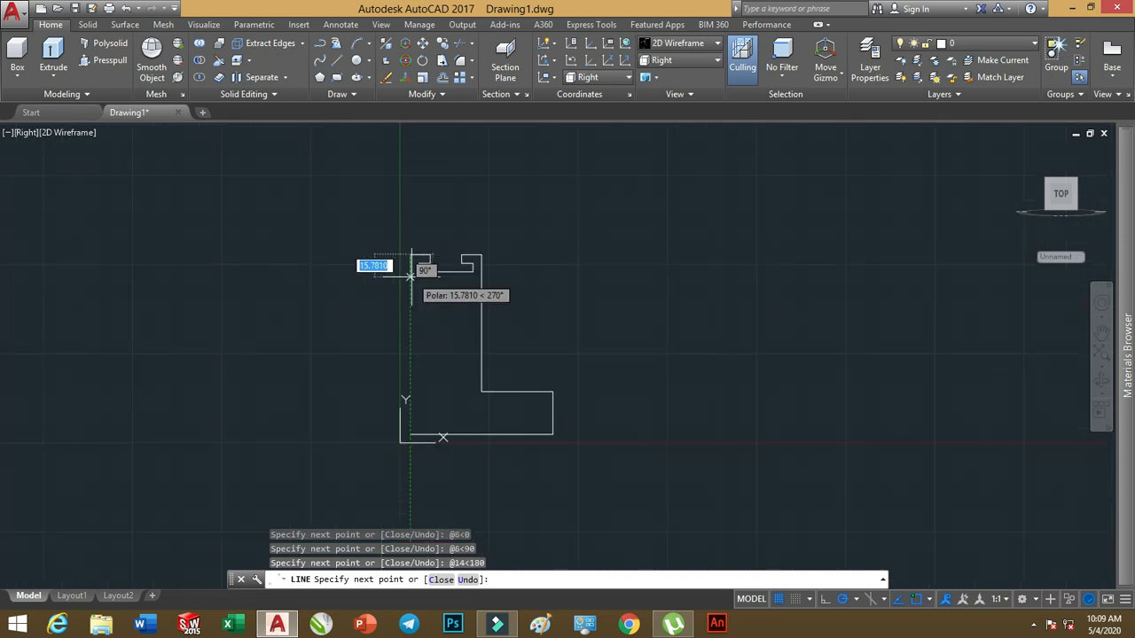
{"action": "left_click", "coordinate": [410, 435]}
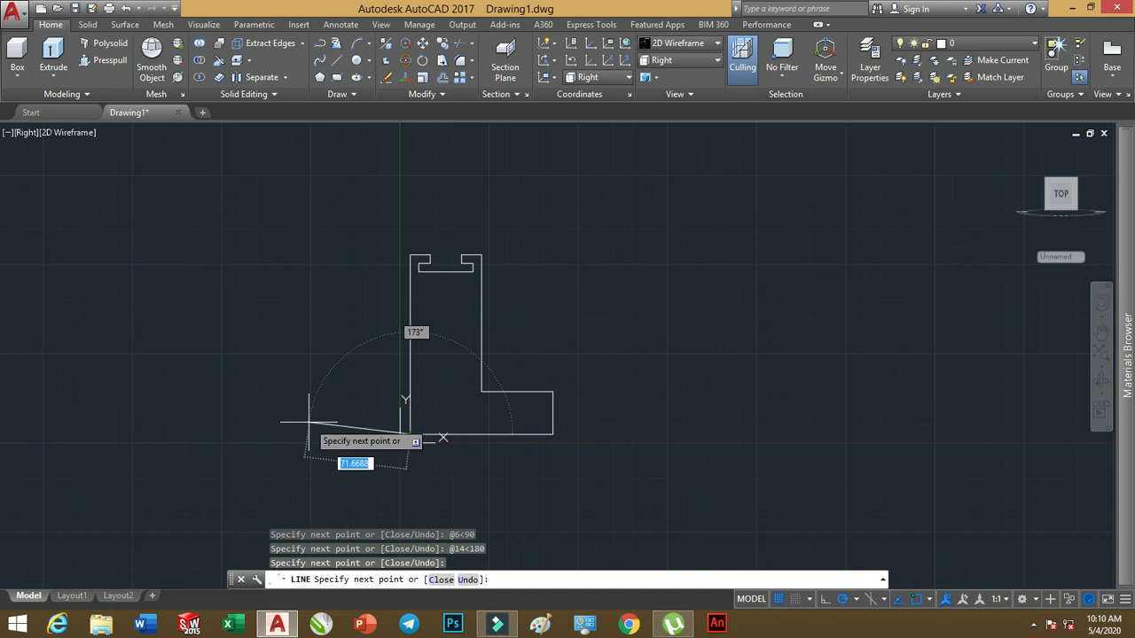
{"action": "key", "text": "Return"}
Offset the top edge of the slot lip nearest the Y axis 30 units downward into the profile
{"action": "middle_click_drag", "start_coordinate": [489, 322], "coordinate": [431, 305]}
{"action": "scroll", "coordinate": [443, 286], "scroll_direction": "up", "scroll_amount": 2}
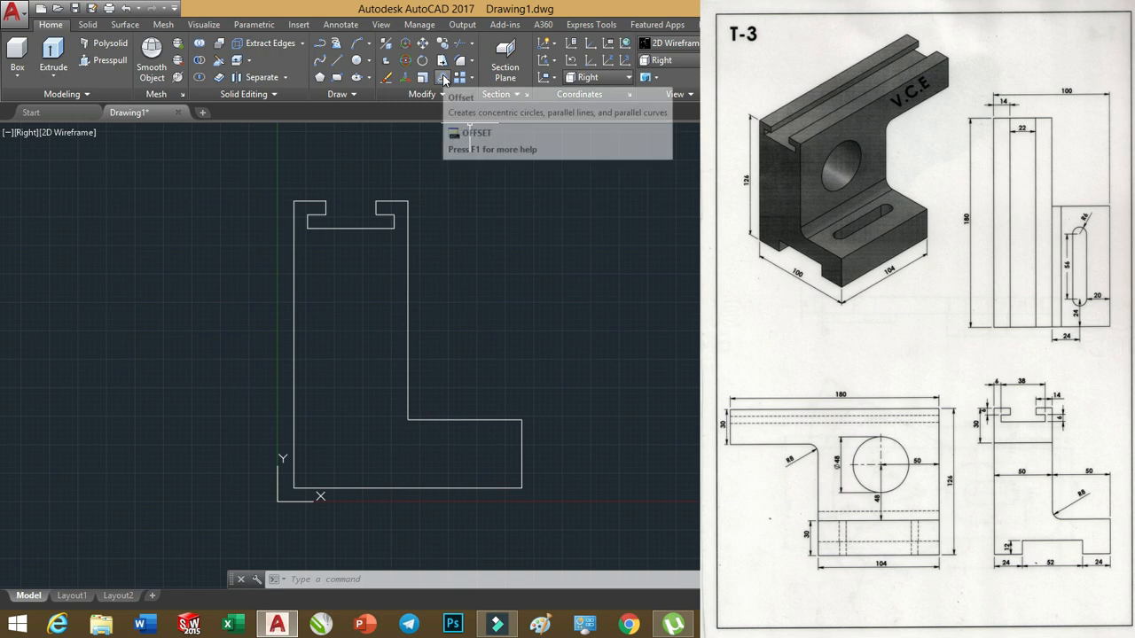
{"action": "left_click", "coordinate": [442, 78]}
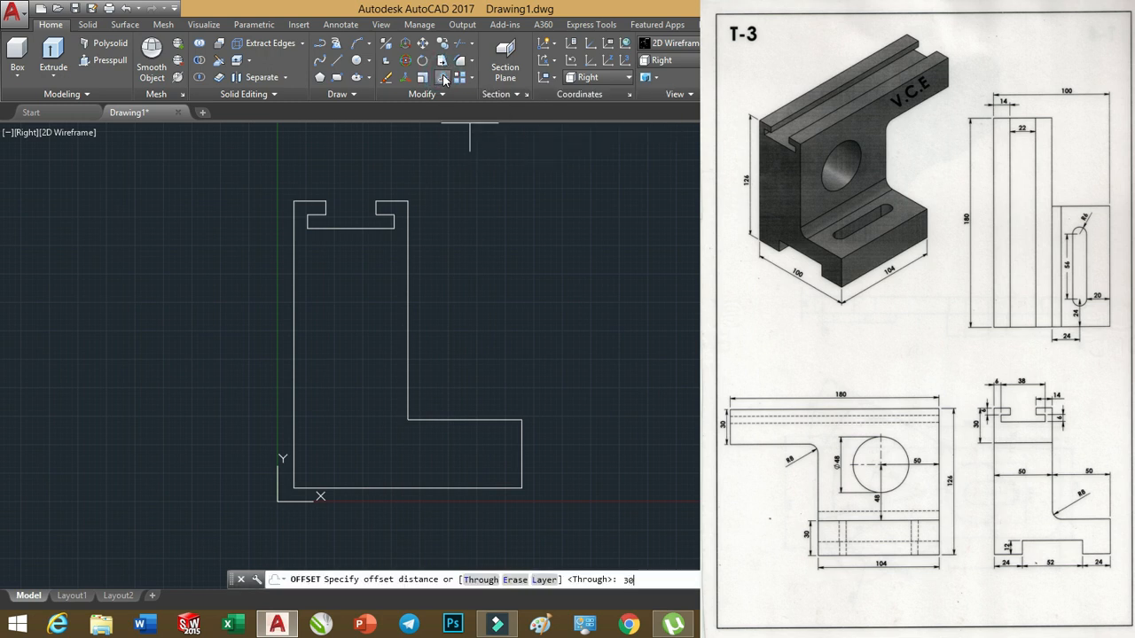
{"action": "key", "text": "Return"}
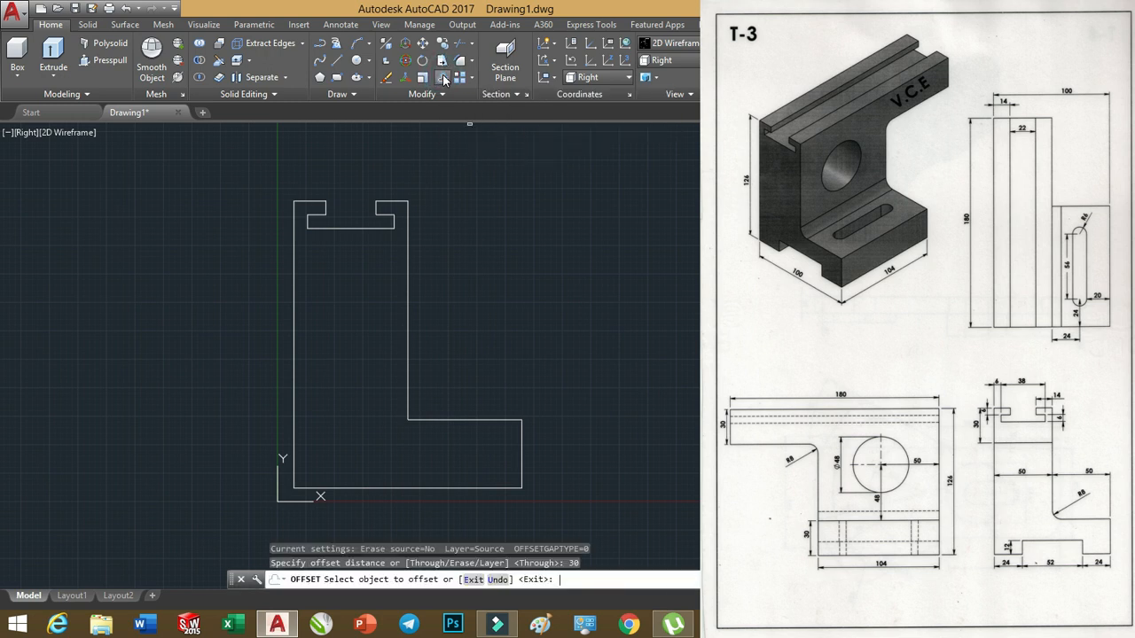
{"action": "left_click", "coordinate": [305, 203]}
{"action": "left_click", "coordinate": [319, 284]}
{"action": "scroll", "coordinate": [355, 266], "scroll_direction": "up", "scroll_amount": 2}
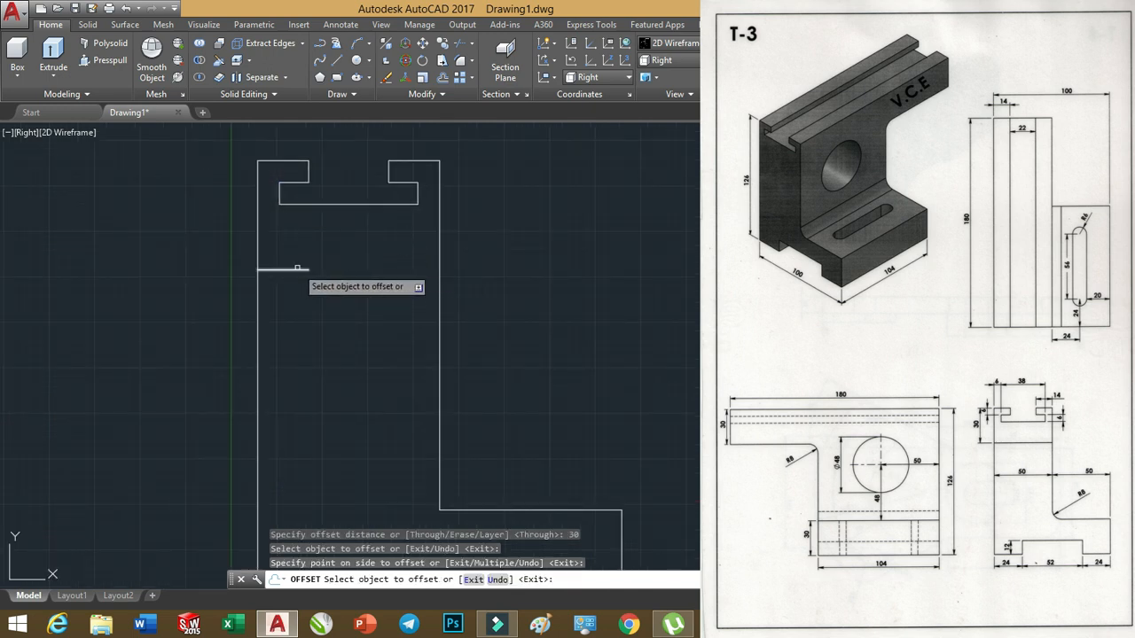
Extend the offset line to the opposite vertical edge so it divides the slotted head from the body
{"action": "left_click", "coordinate": [473, 45]}
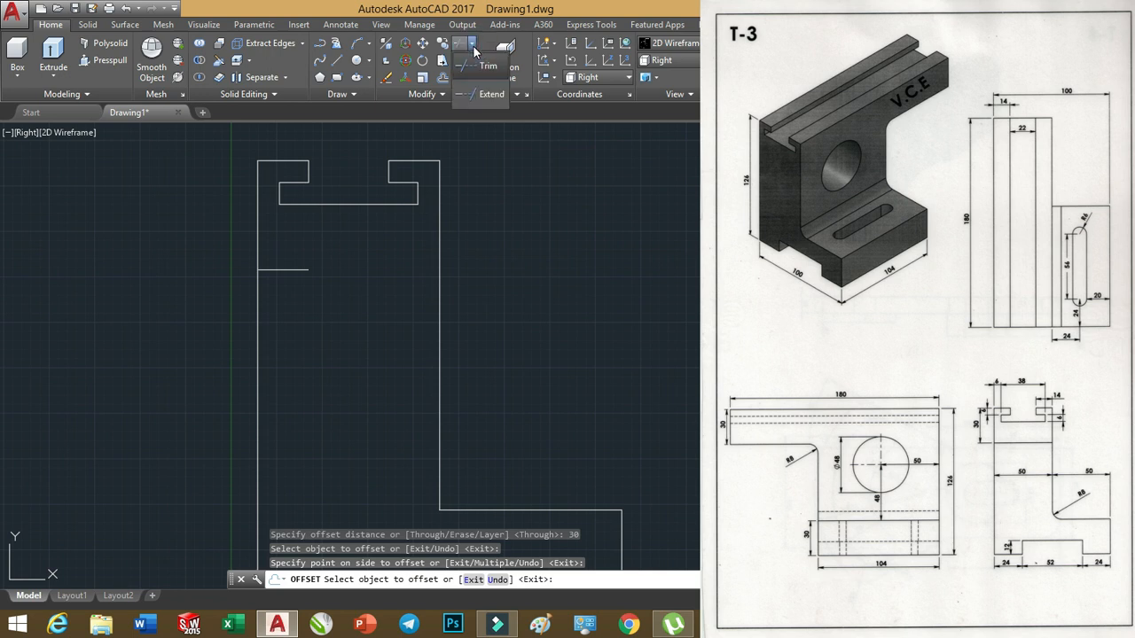
{"action": "left_click", "coordinate": [464, 90]}
{"action": "key", "text": "Return"}
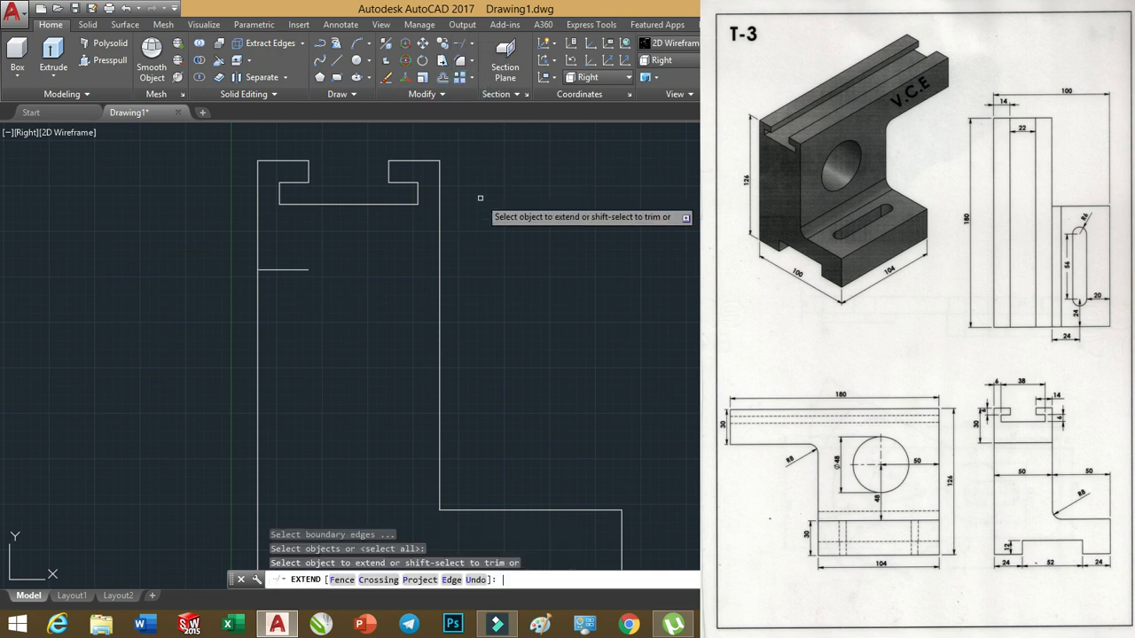
{"action": "left_click", "coordinate": [299, 270]}
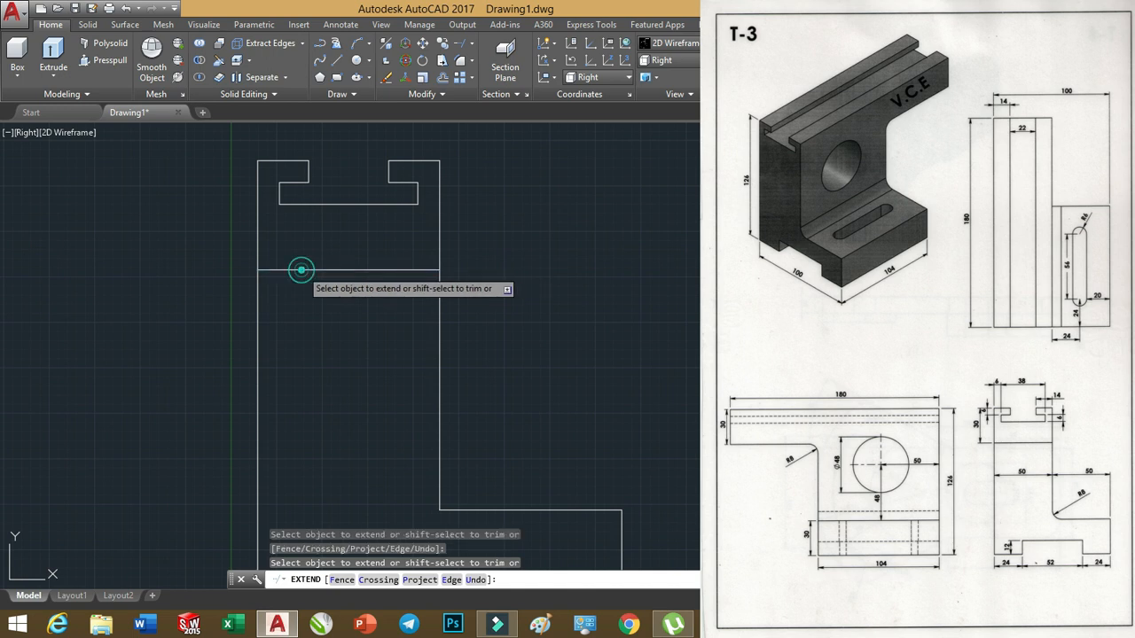
{"action": "key", "text": "Return"}
{"action": "scroll", "coordinate": [381, 263], "scroll_direction": "down", "scroll_amount": 2}
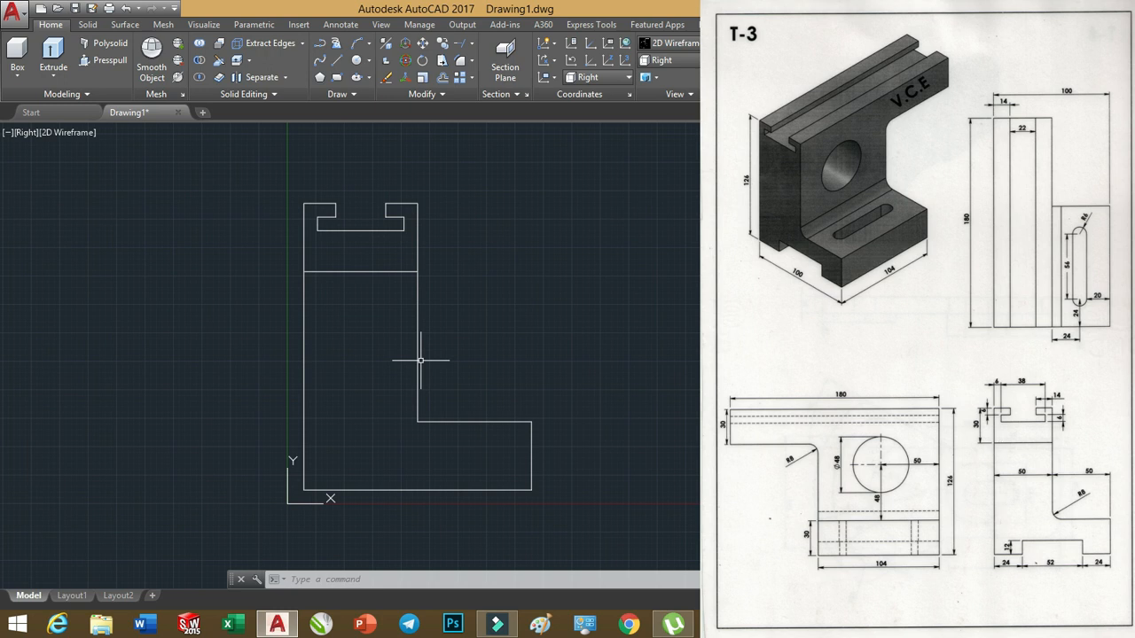
Compare the profile's orientation in the SW Isometric and SE Isometric views with the reference drawing
{"action": "left_click", "coordinate": [697, 62]}
{"action": "left_click", "coordinate": [674, 158]}
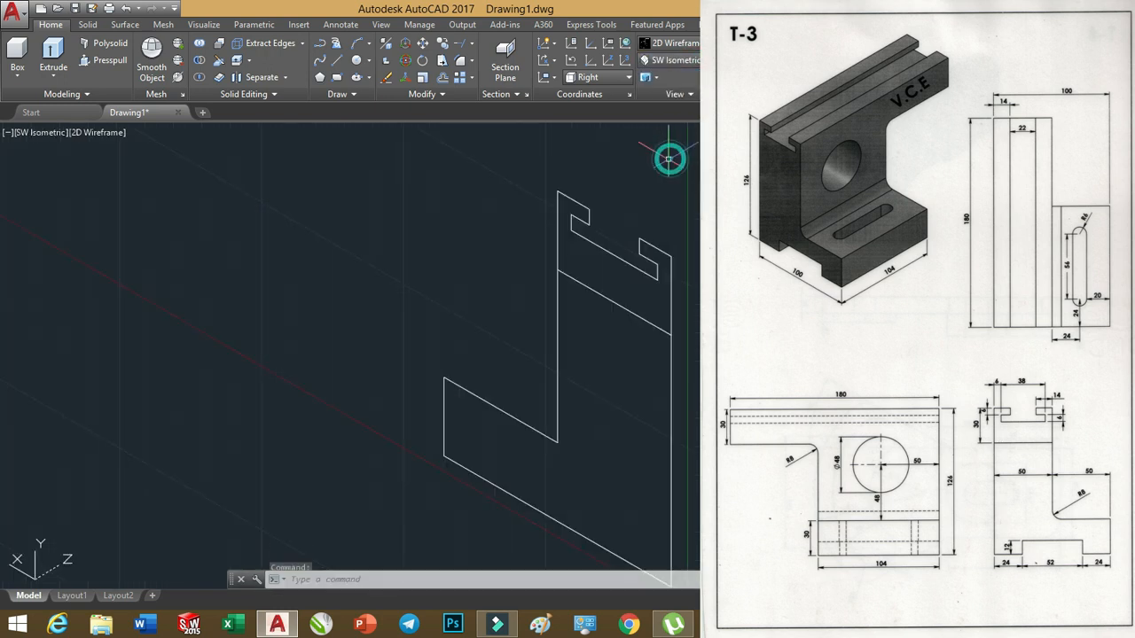
{"action": "left_click", "coordinate": [697, 61]}
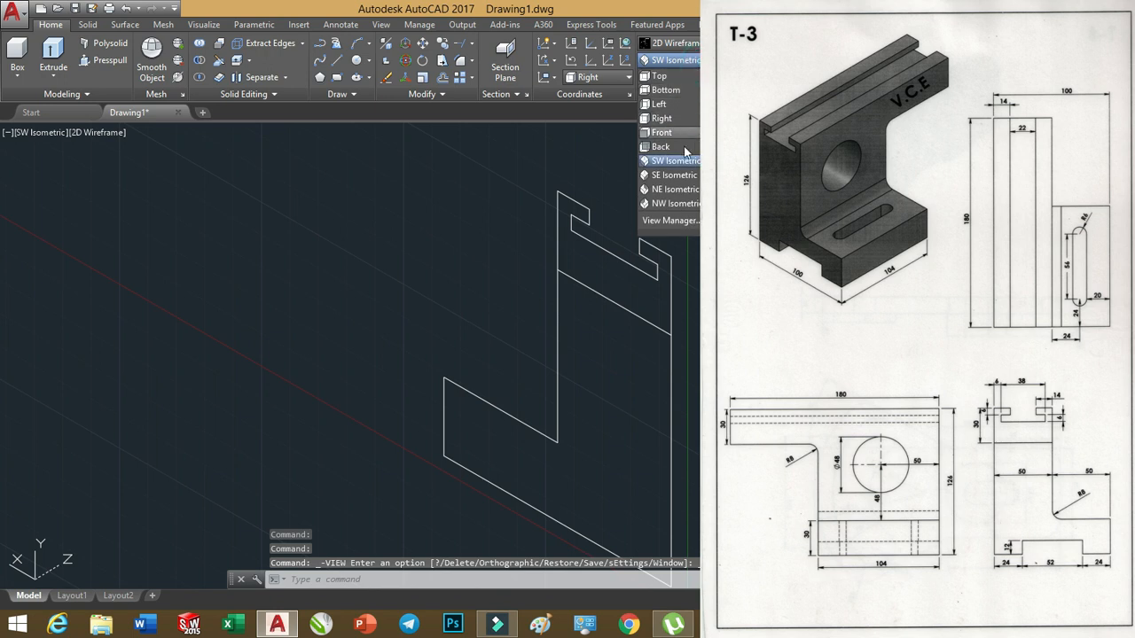
{"action": "left_click", "coordinate": [672, 182]}
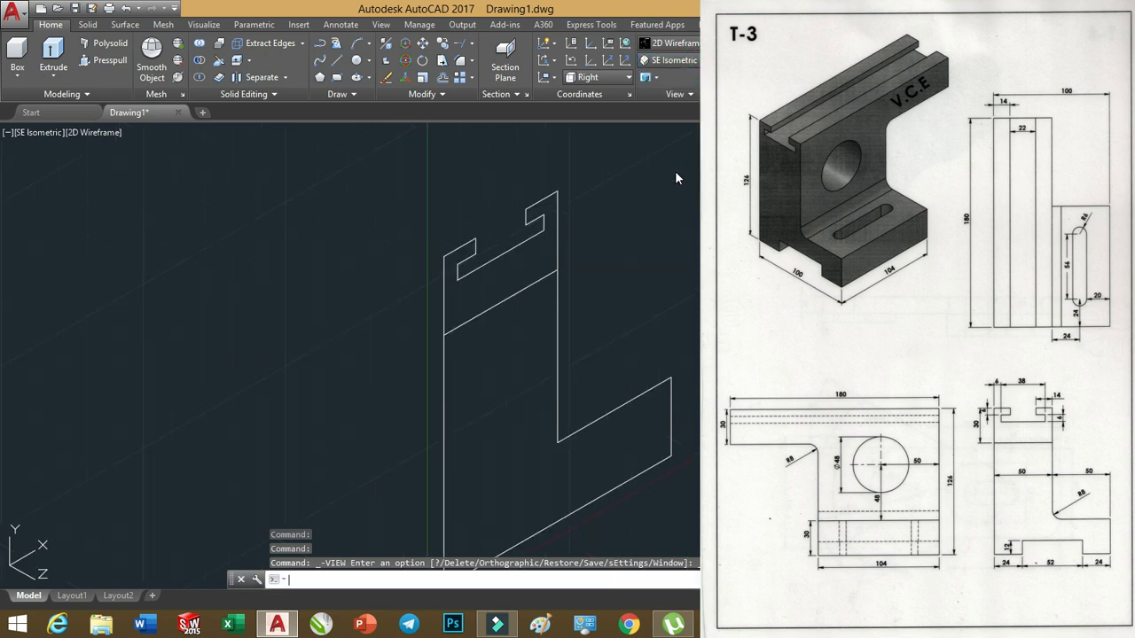
{"action": "left_click", "coordinate": [692, 61]}
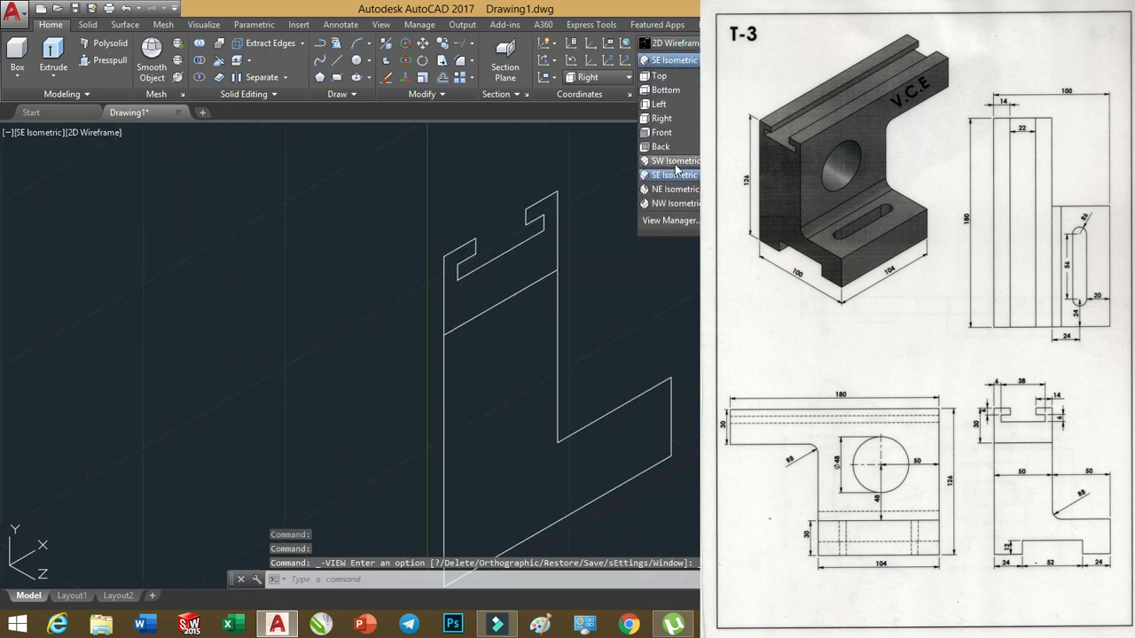
{"action": "left_click", "coordinate": [676, 160]}
{"action": "scroll", "coordinate": [608, 272], "scroll_direction": "down", "scroll_amount": 2}
{"action": "middle_click_drag", "start_coordinate": [730, 287], "coordinate": [629, 270]}
{"action": "left_click", "coordinate": [690, 60]}
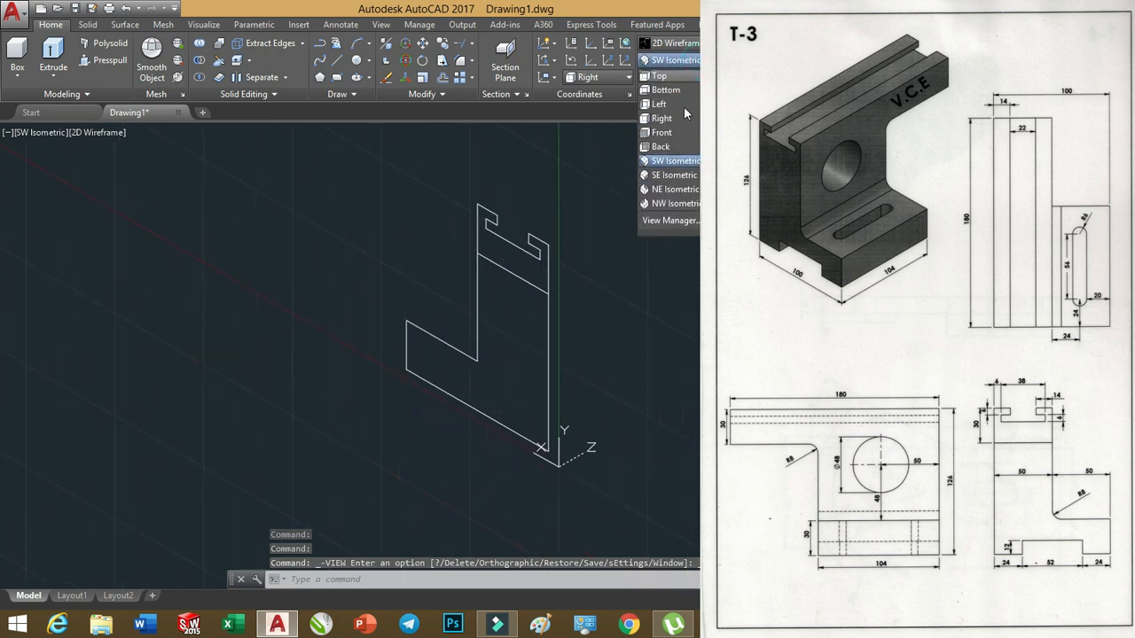
{"action": "left_click", "coordinate": [670, 177]}
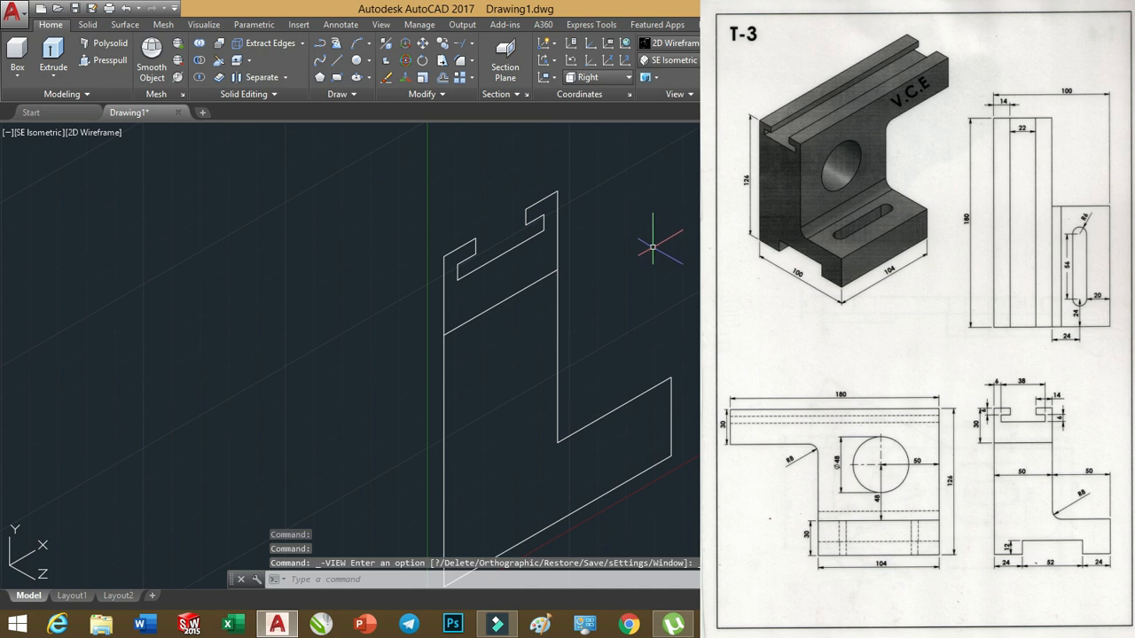
{"action": "scroll", "coordinate": [656, 244], "scroll_direction": "down", "scroll_amount": 1}
{"action": "middle_click_drag", "start_coordinate": [673, 256], "coordinate": [627, 245]}
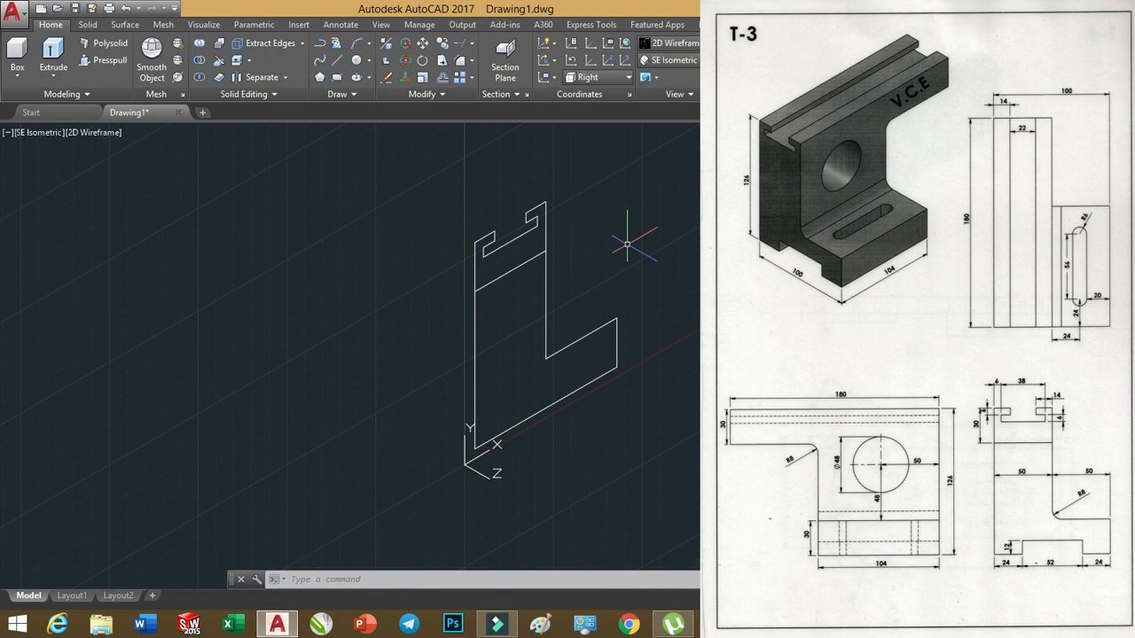
Set the NE Isometric view and turn off the drawing grid
{"action": "left_click", "coordinate": [671, 60]}
{"action": "left_click", "coordinate": [674, 188]}
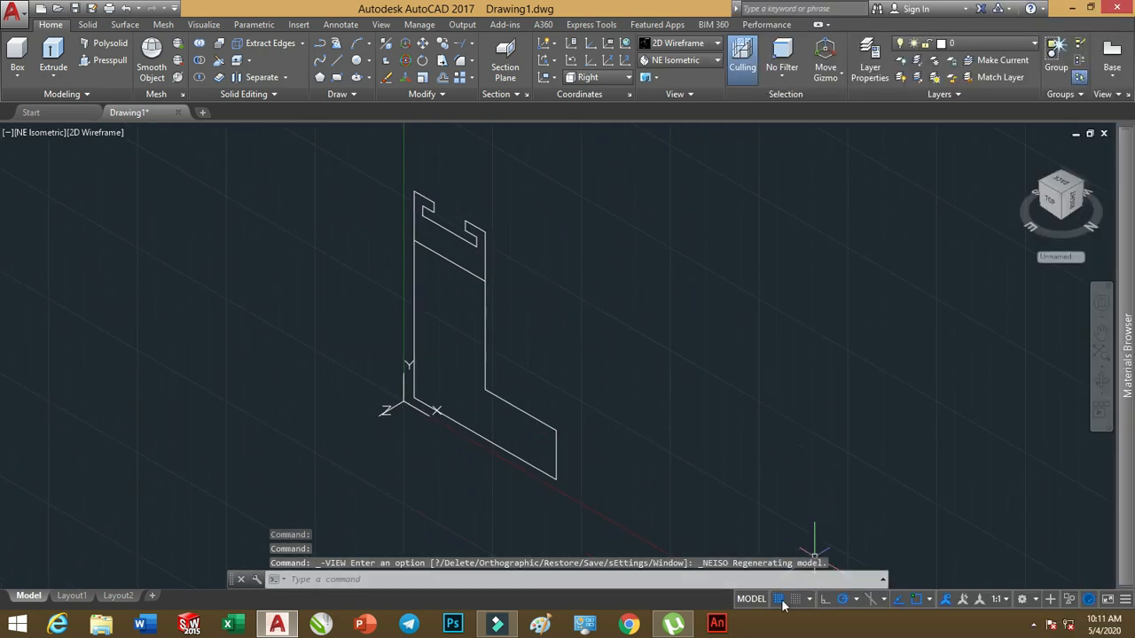
{"action": "left_click", "coordinate": [779, 599]}
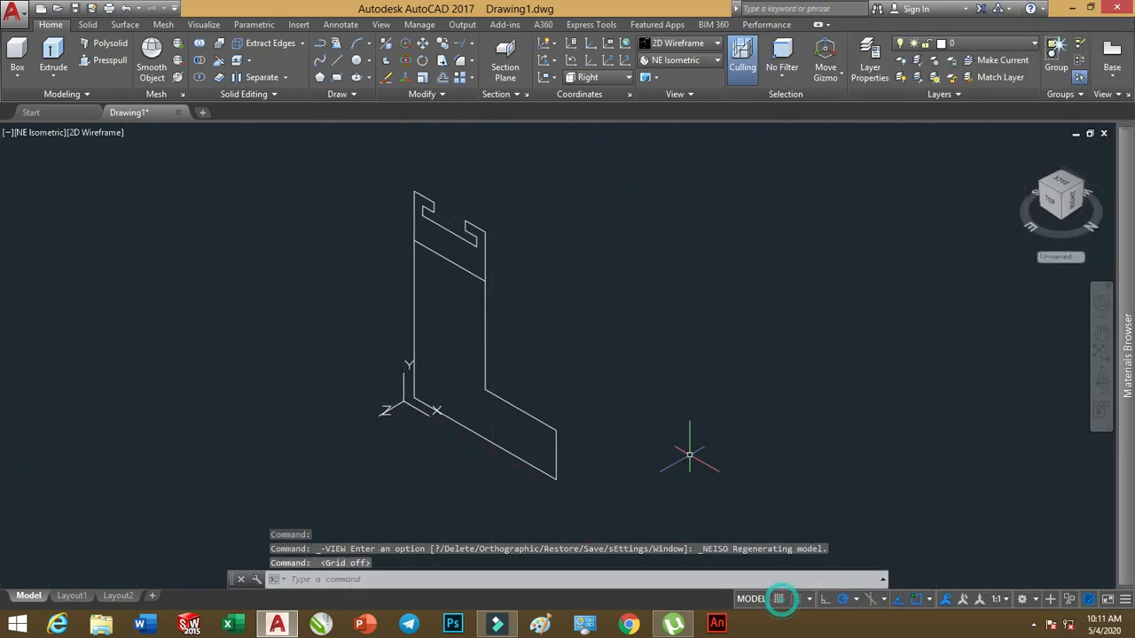
Presspull the slotted head area at the top of the profile to a height of 180
{"action": "left_click", "coordinate": [104, 62]}
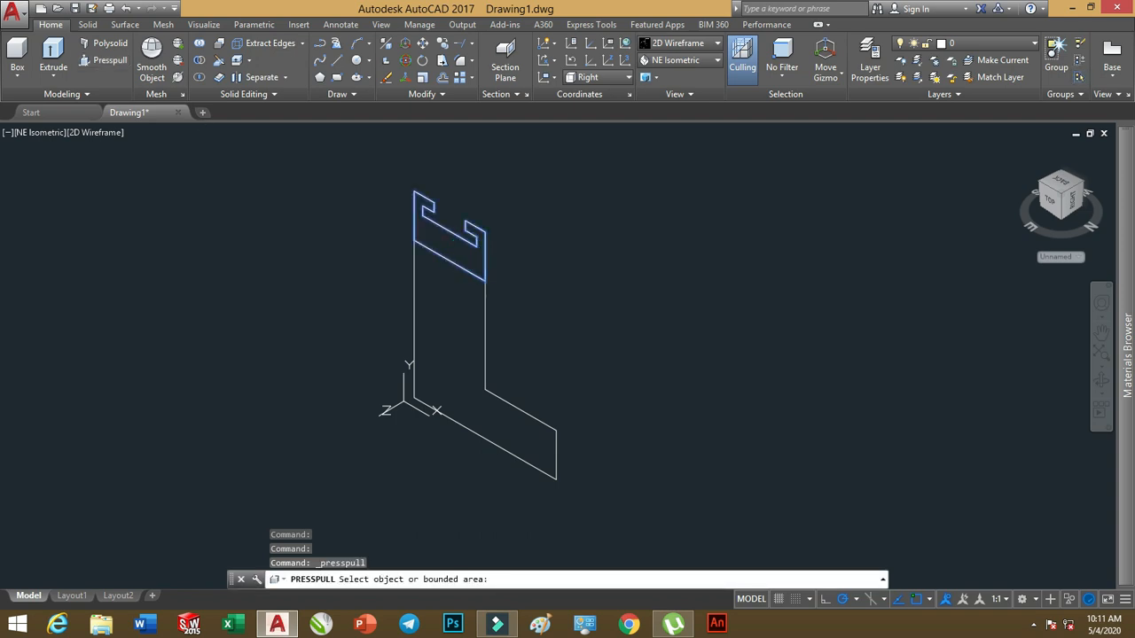
{"action": "left_click", "coordinate": [453, 238]}
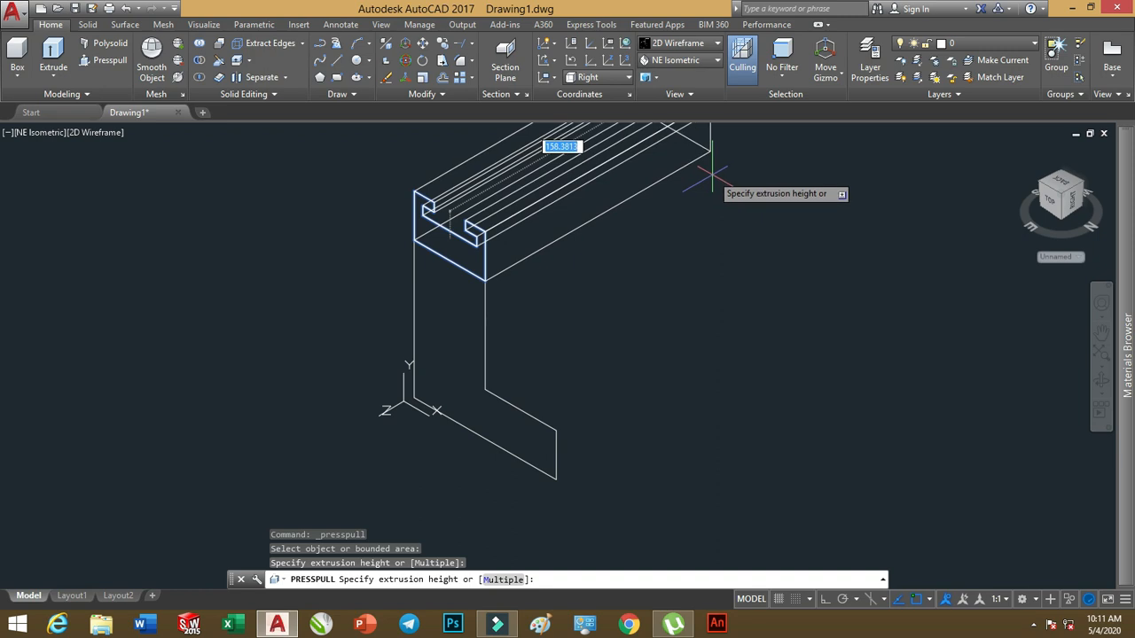
{"action": "type", "text": "180"}
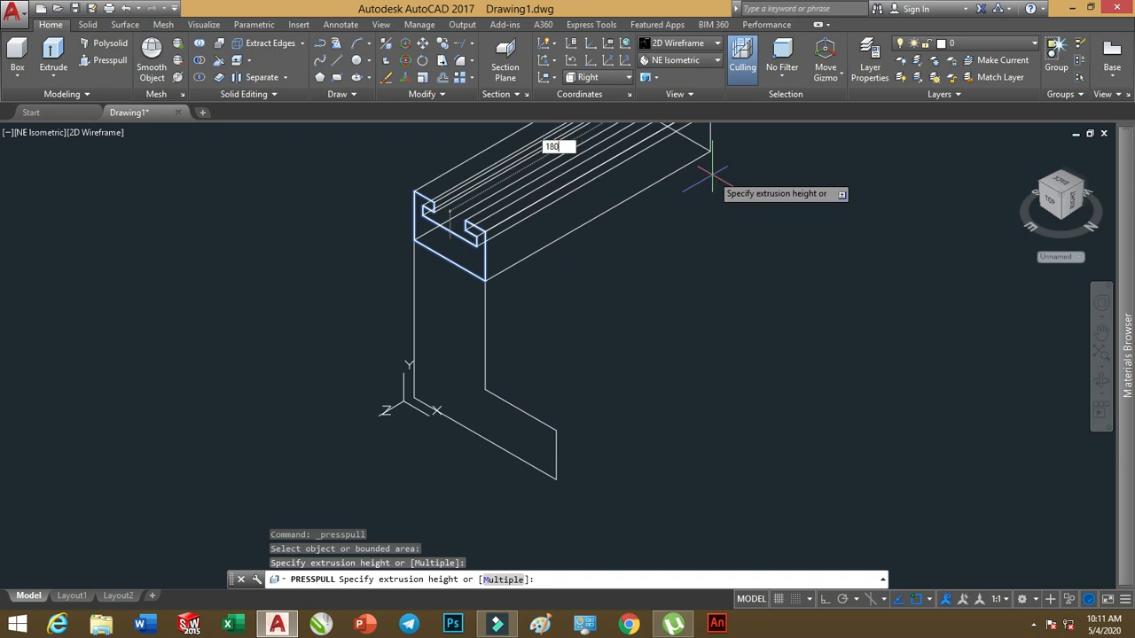
{"action": "key", "text": "Return"}
{"action": "scroll", "coordinate": [650, 285], "scroll_direction": "down", "scroll_amount": 2}
{"action": "middle_click_drag", "start_coordinate": [706, 277], "coordinate": [673, 302]}
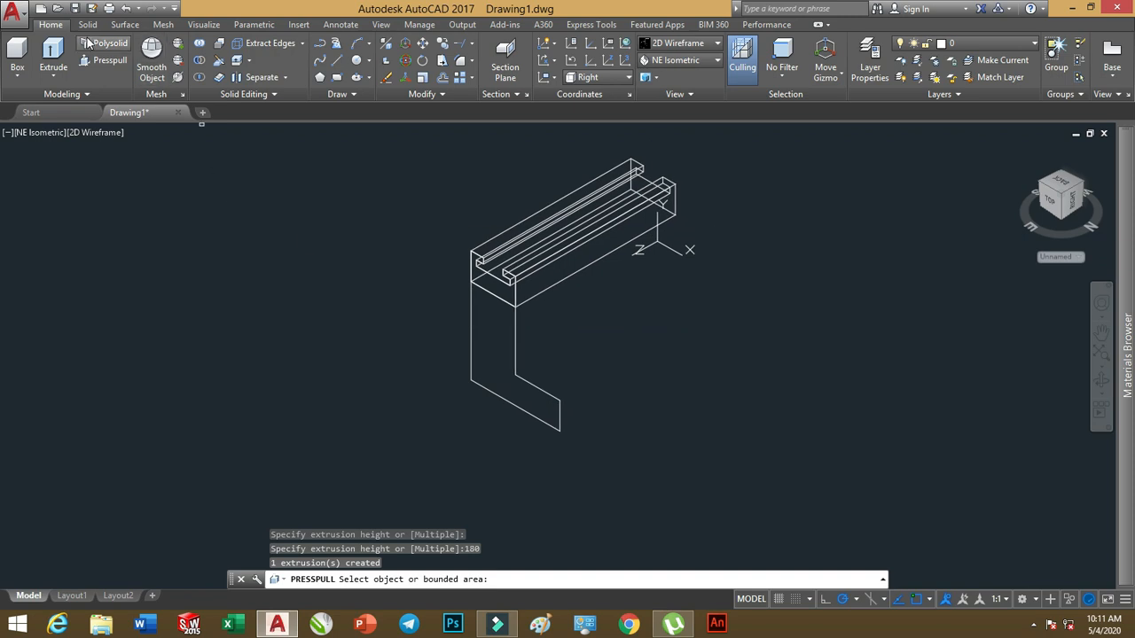
Presspull the L-shaped body area below the slotted head to a height of 104
{"action": "left_click", "coordinate": [99, 61]}
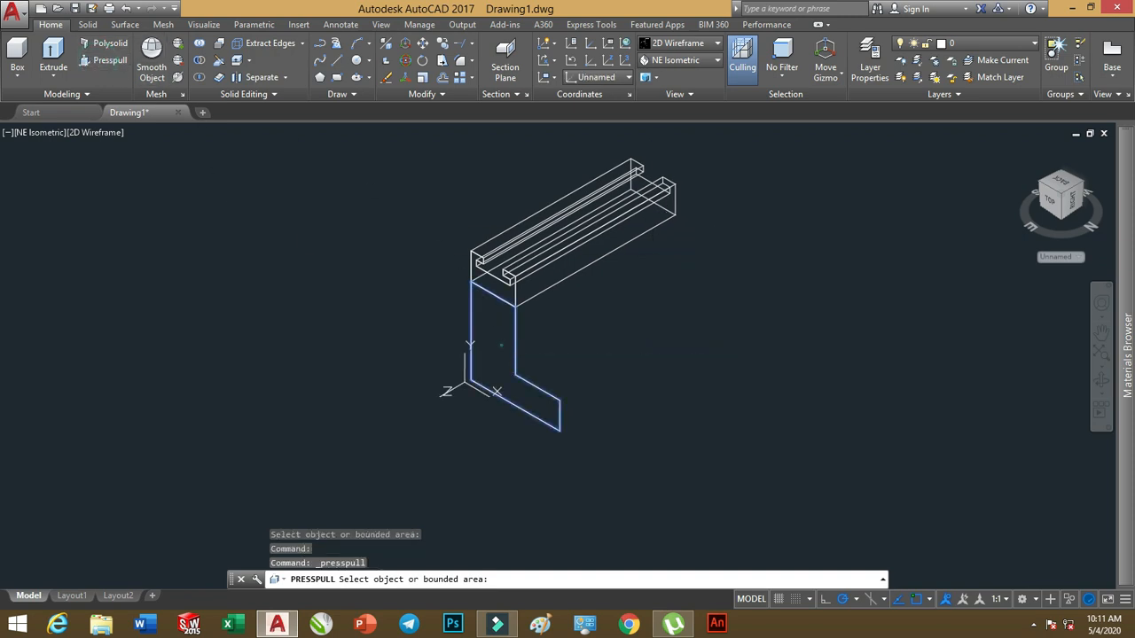
{"action": "left_click", "coordinate": [493, 356]}
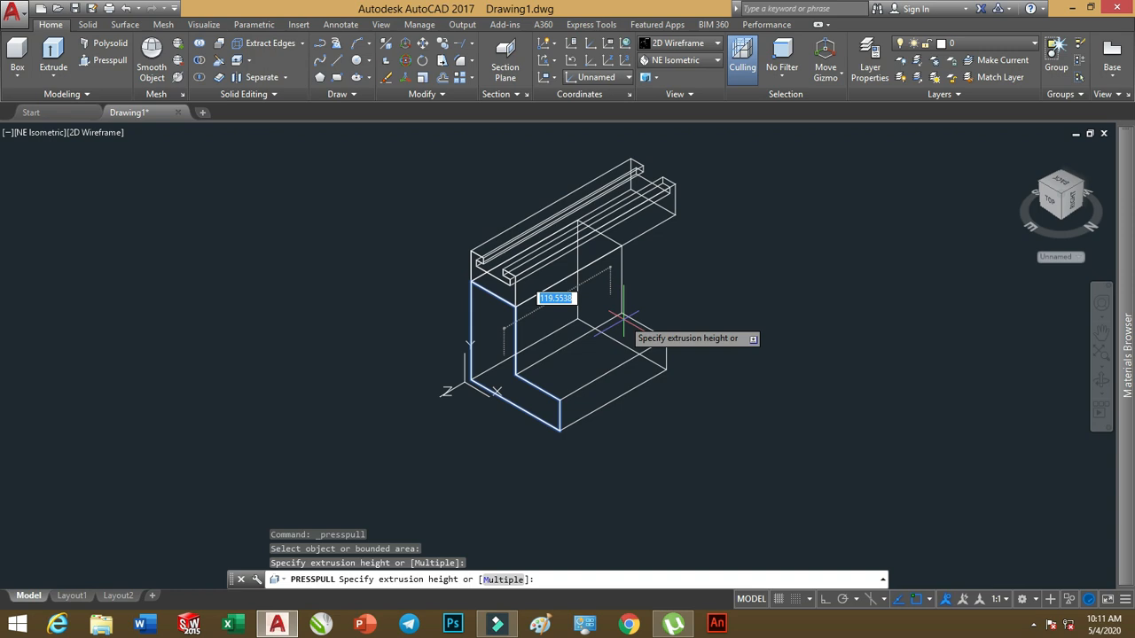
{"action": "type", "text": "104"}
{"action": "key", "text": "Return"}
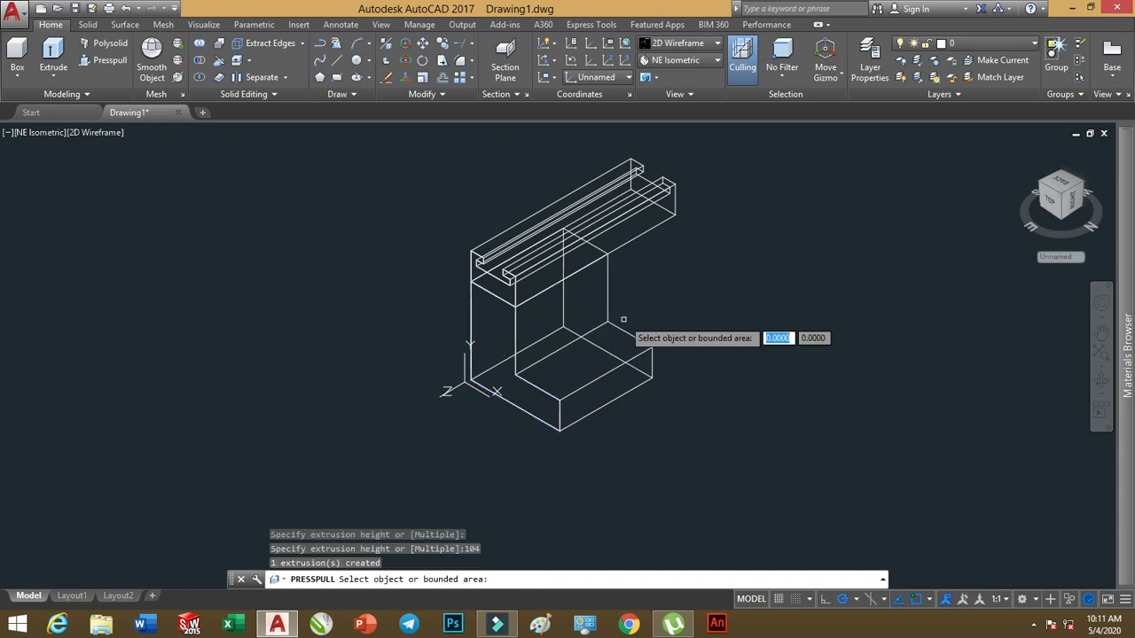
Set the visual style to Conceptual to display the two extruded solids shaded
{"action": "left_click", "coordinate": [715, 43]}
{"action": "left_click", "coordinate": [727, 76]}
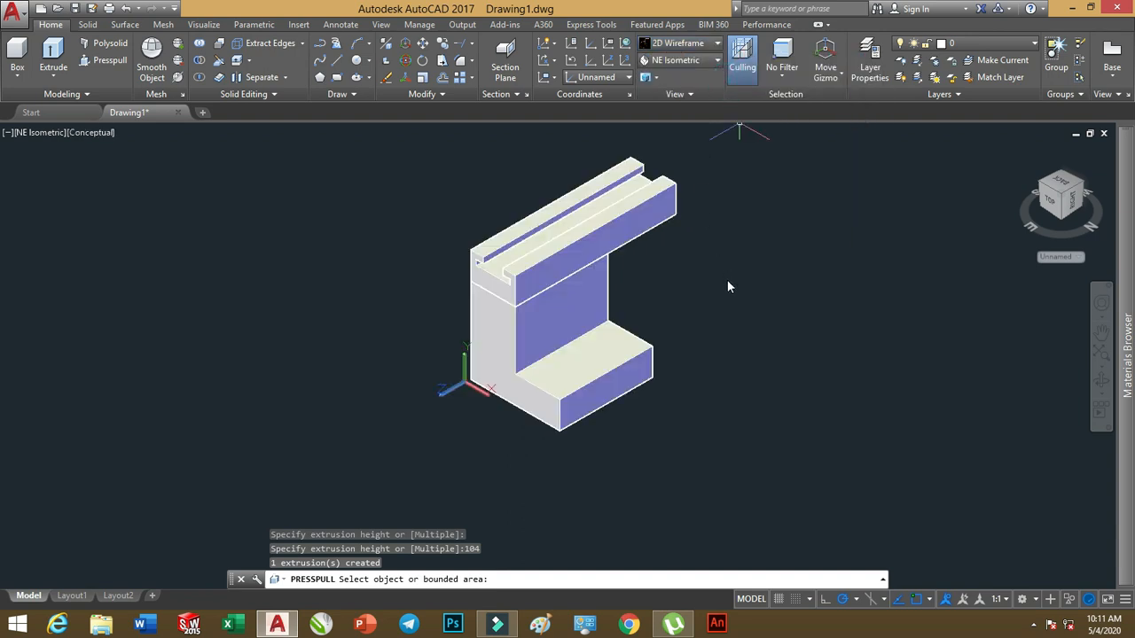
{"action": "middle_click_drag", "start_coordinate": [727, 284], "coordinate": [600, 287]}
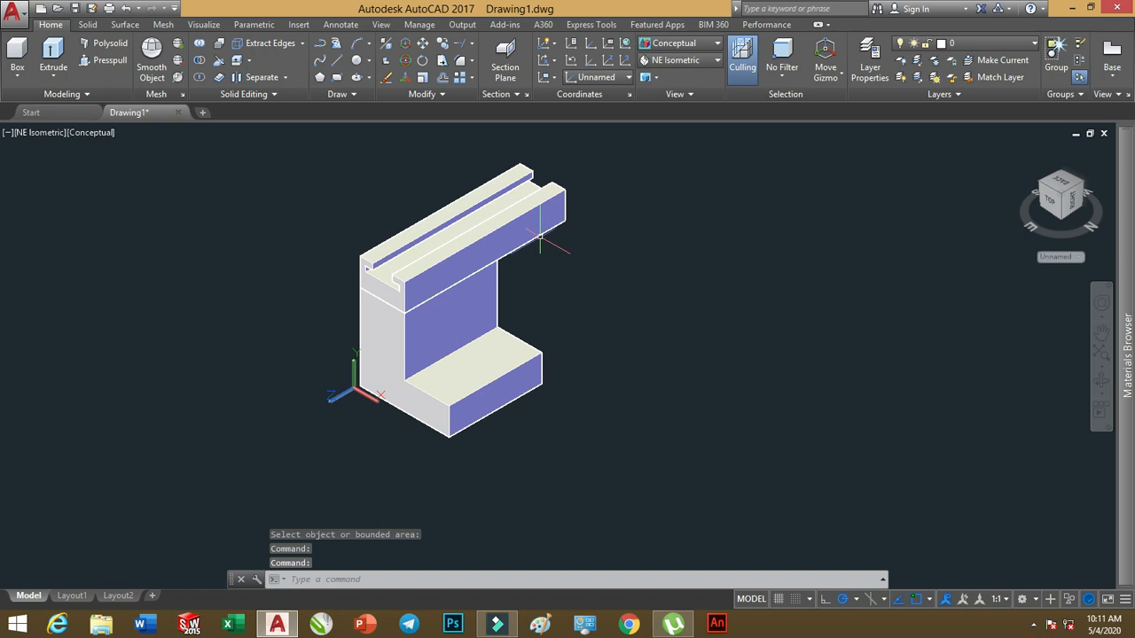
{"action": "left_click", "coordinate": [490, 308]}
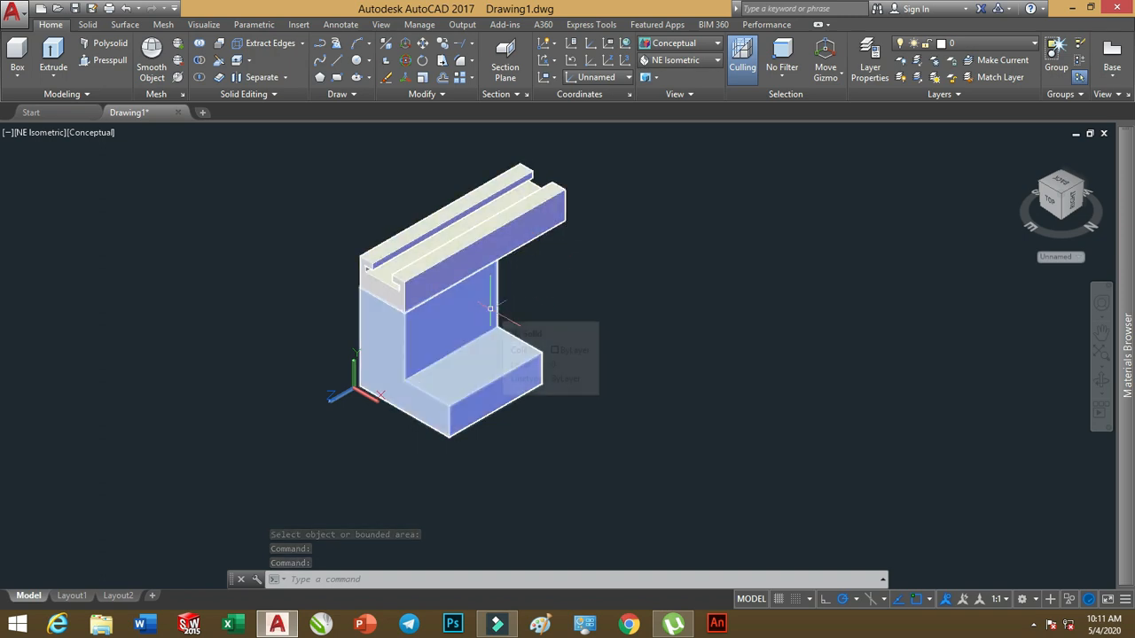
{"action": "key", "text": "Escape"}
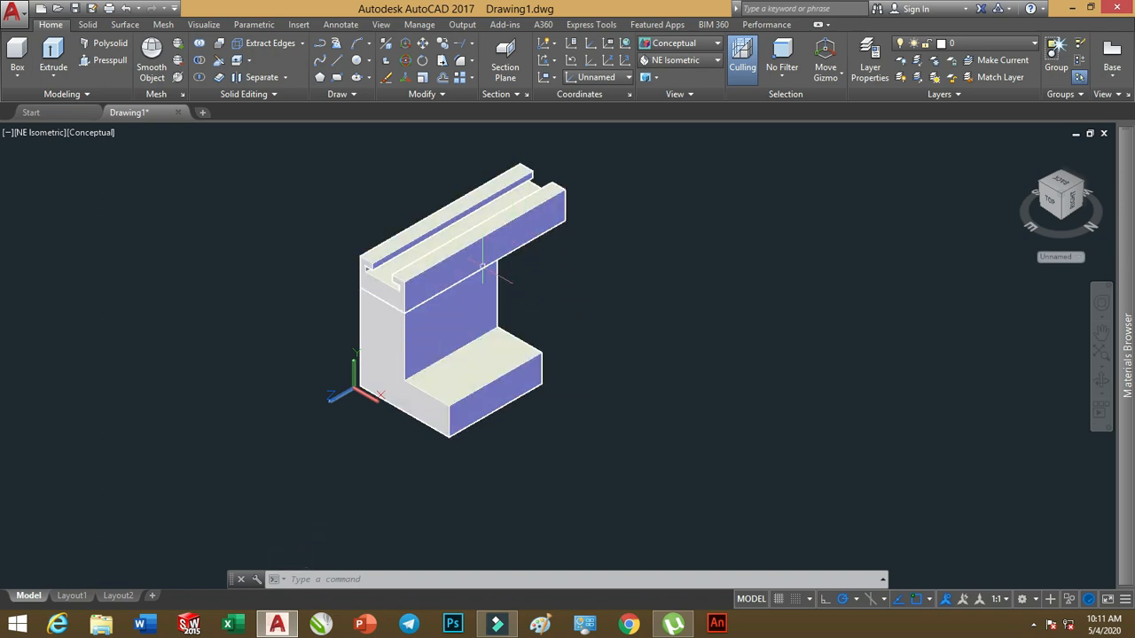
Union the slotted head and the L-shaped body into a single solid
{"action": "left_click", "coordinate": [200, 45]}
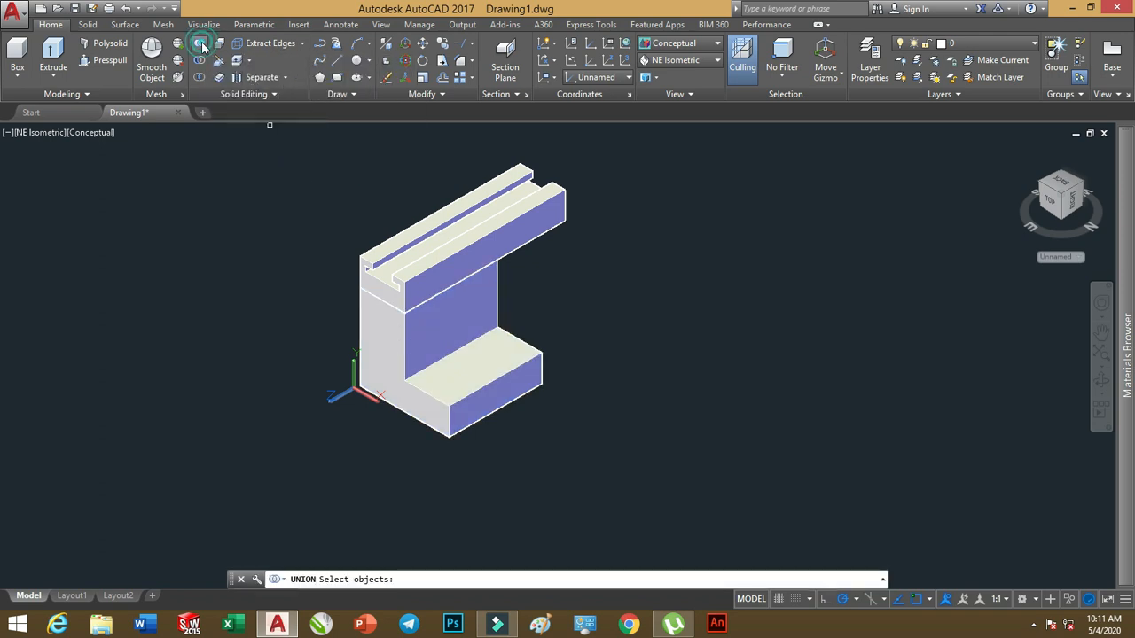
{"action": "left_click", "coordinate": [589, 178]}
{"action": "left_click", "coordinate": [417, 377]}
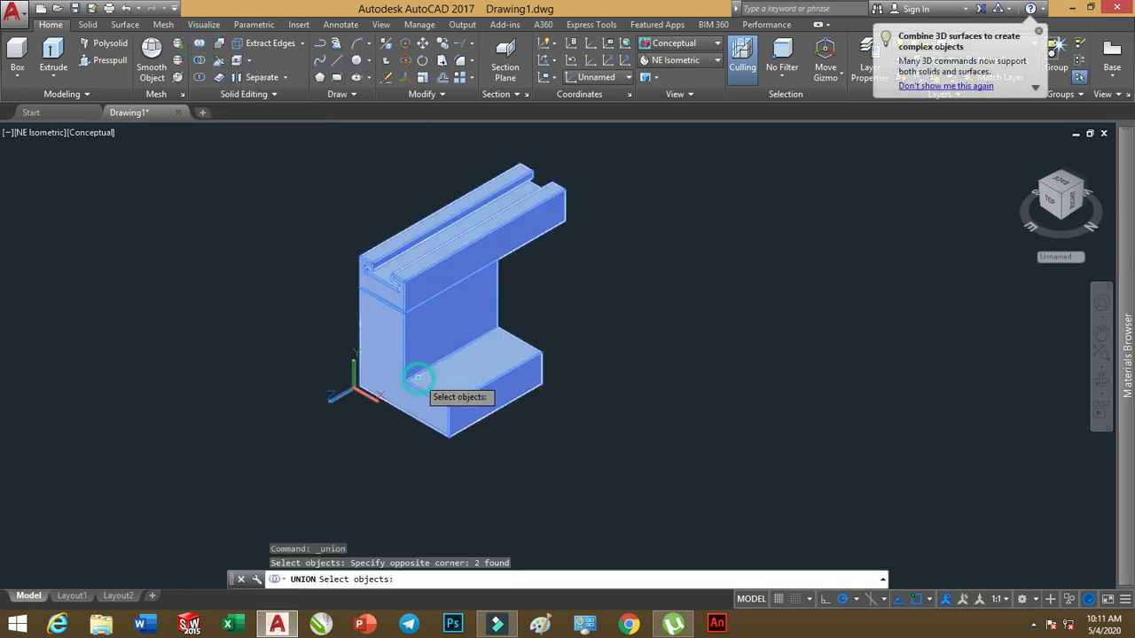
{"action": "key", "text": "Return"}
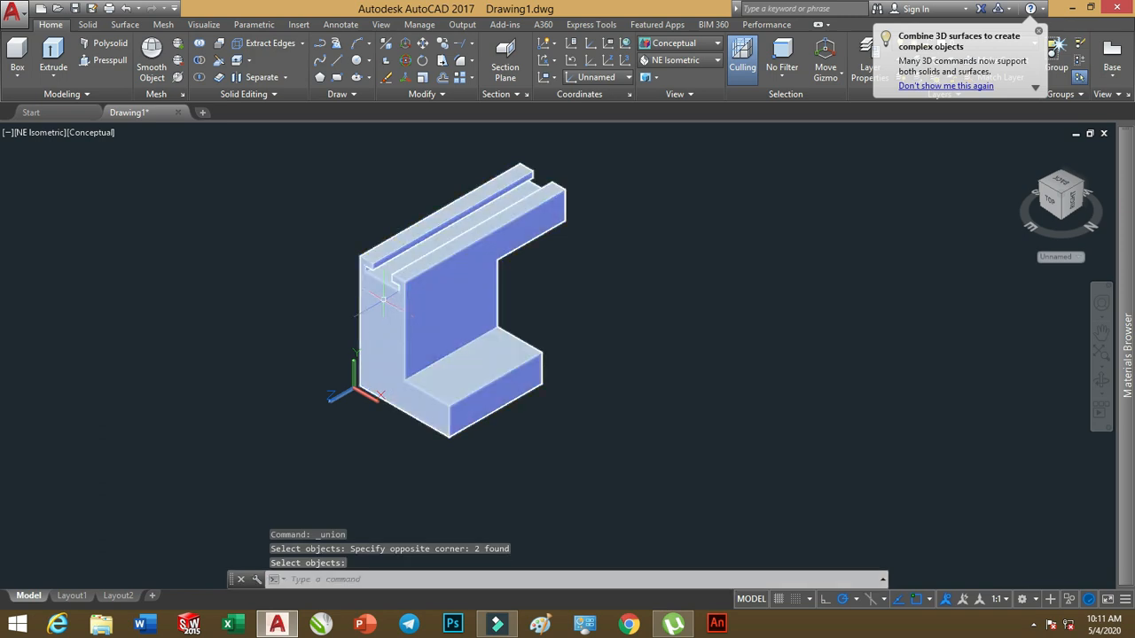
Erase the leftover profile lines on the end face of the united solid
{"action": "left_click", "coordinate": [341, 279]}
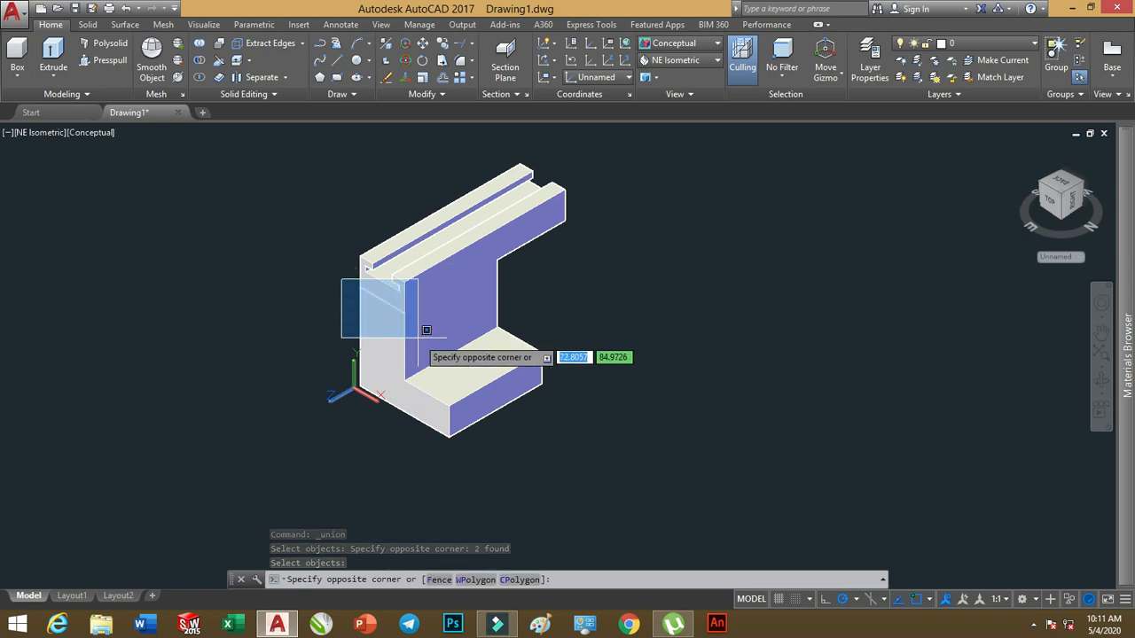
{"action": "left_click", "coordinate": [421, 338]}
{"action": "key", "text": "Delete"}
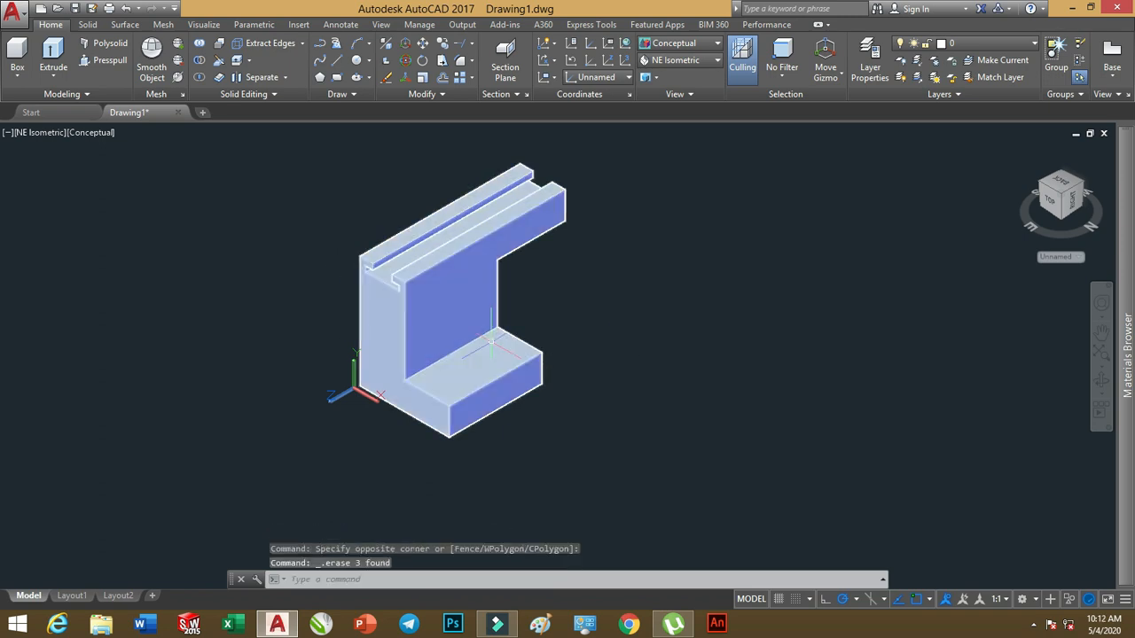
{"action": "scroll", "coordinate": [475, 300], "scroll_direction": "up", "scroll_amount": 2}
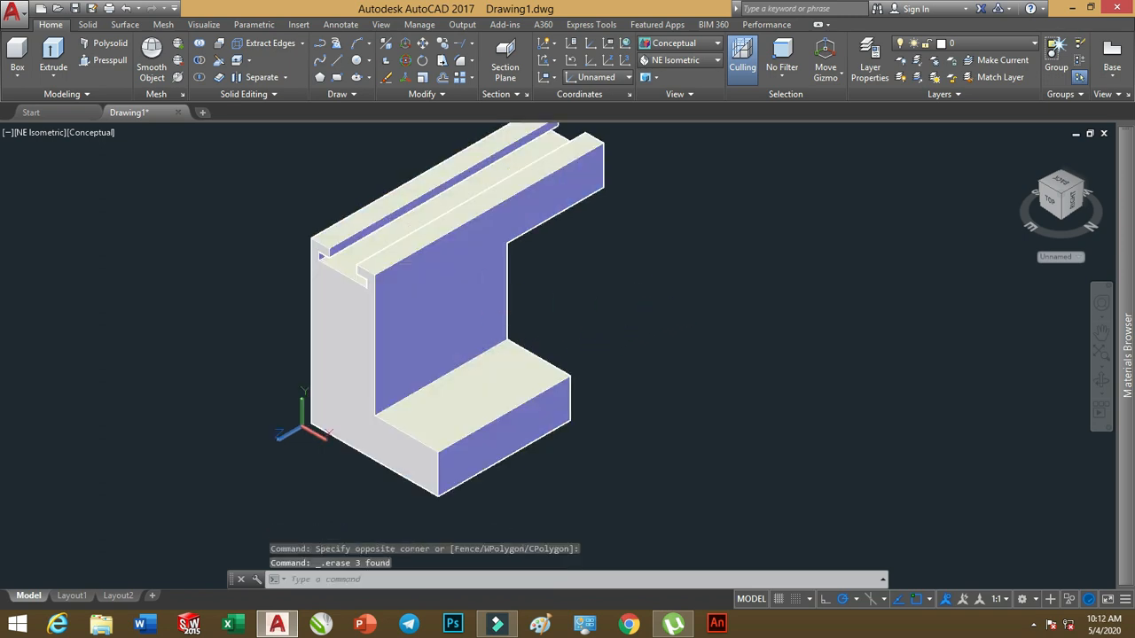
{"action": "middle_click_drag", "start_coordinate": [625, 321], "coordinate": [626, 346]}
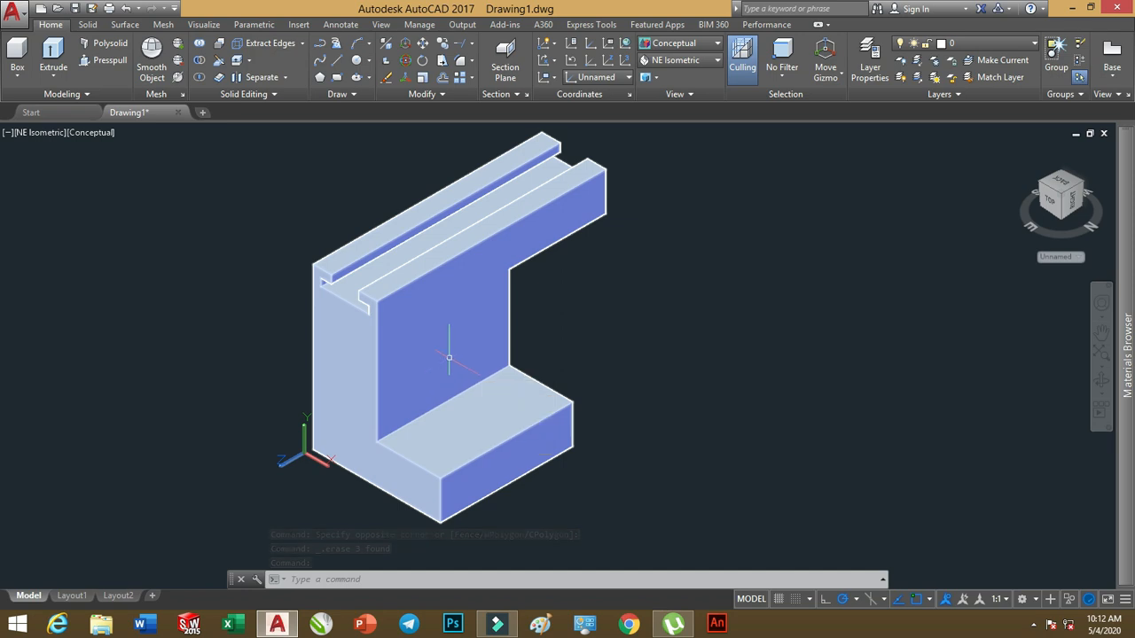
Set the Back view so that the bracket's upright face is seen straight on
{"action": "left_click", "coordinate": [683, 60]}
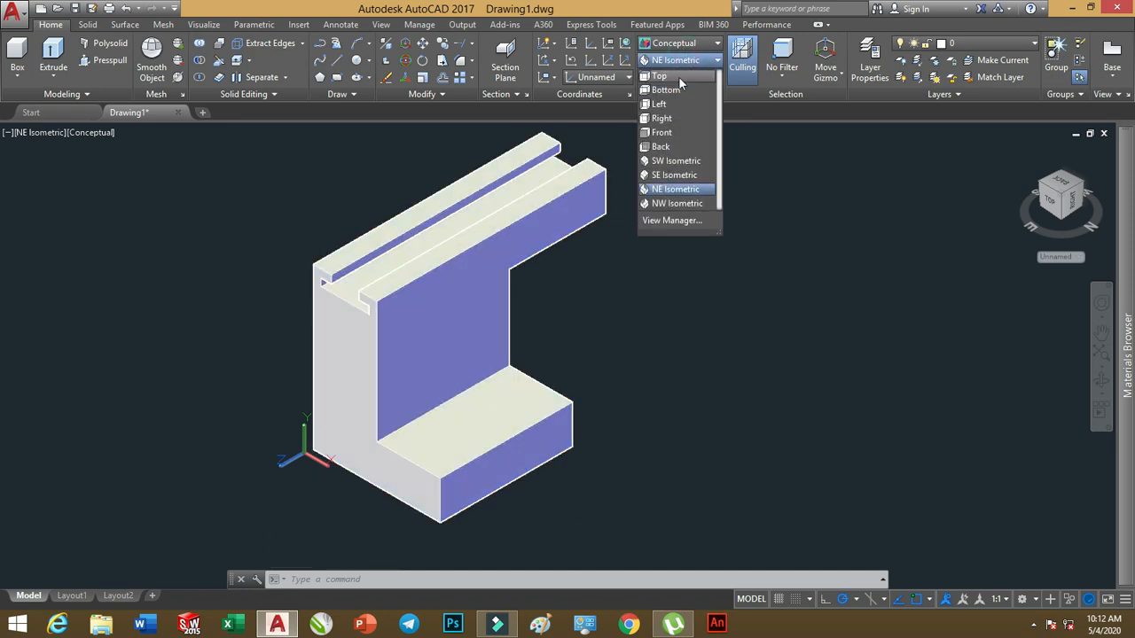
{"action": "left_click", "coordinate": [666, 135]}
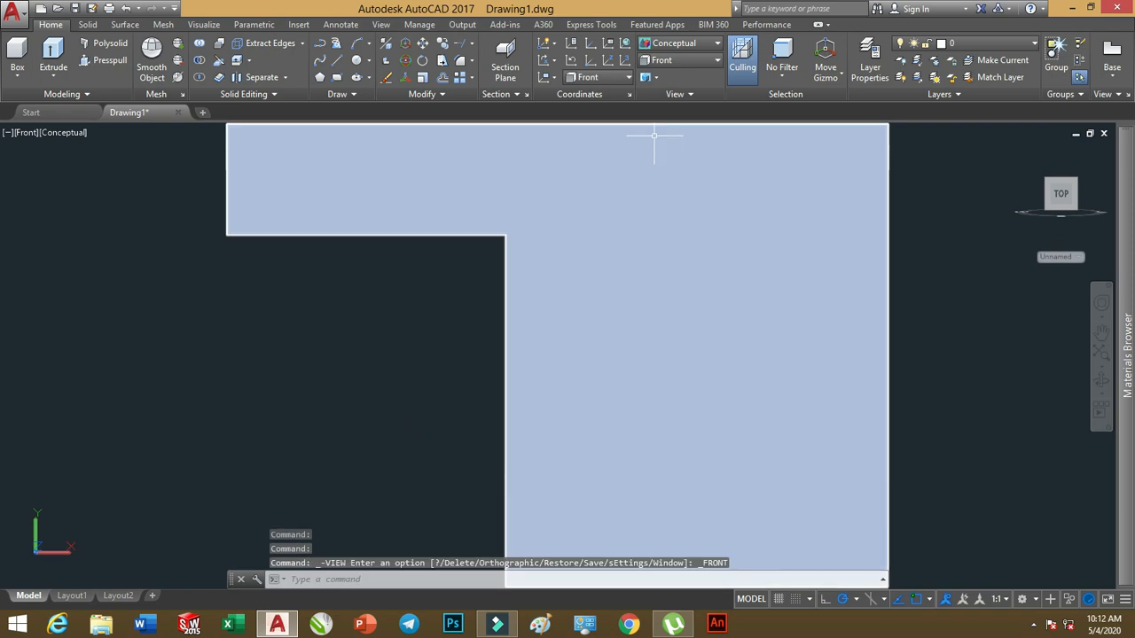
{"action": "left_click", "coordinate": [691, 59]}
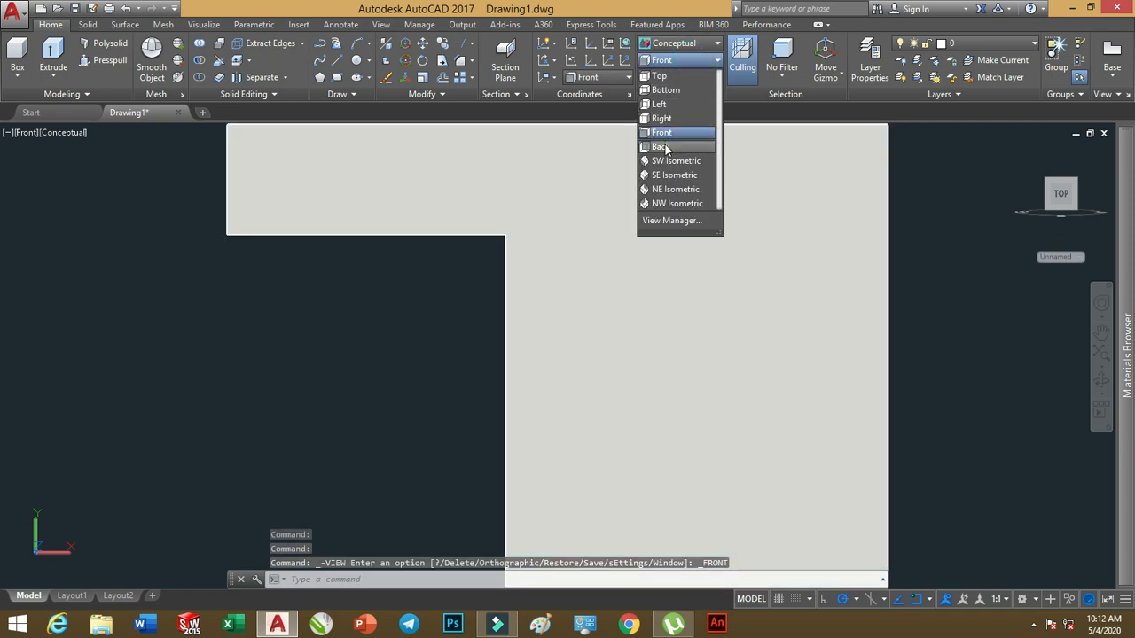
{"action": "left_click", "coordinate": [661, 146]}
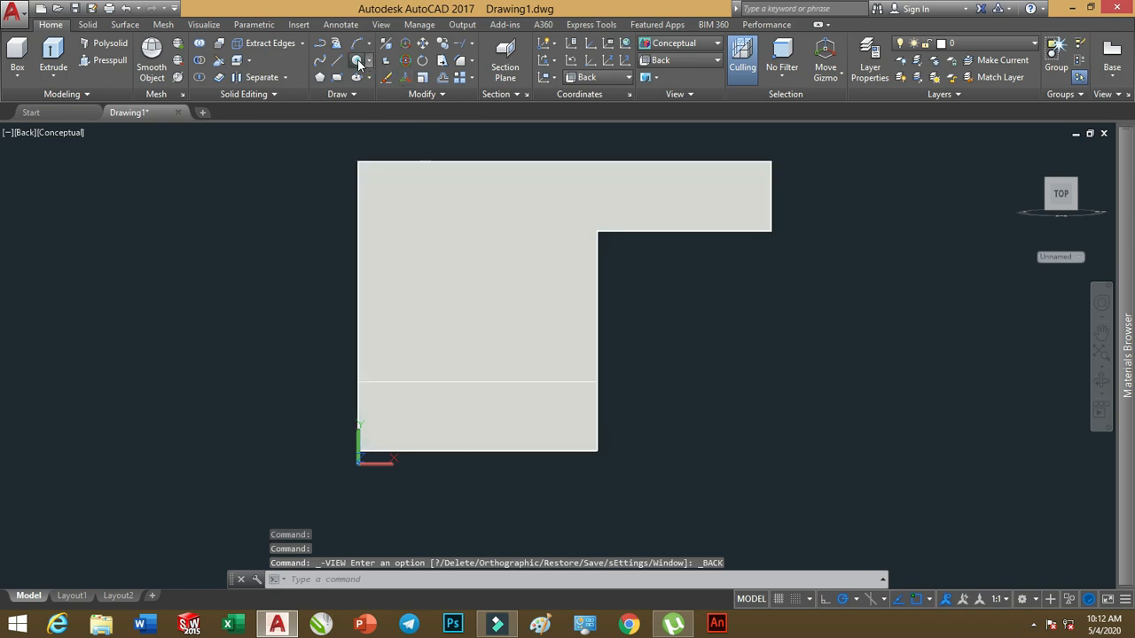
Draw a 48-diameter circle centred where the foot's upper edge meets the vertical edge on the Y-axis side
{"action": "left_click", "coordinate": [357, 61]}
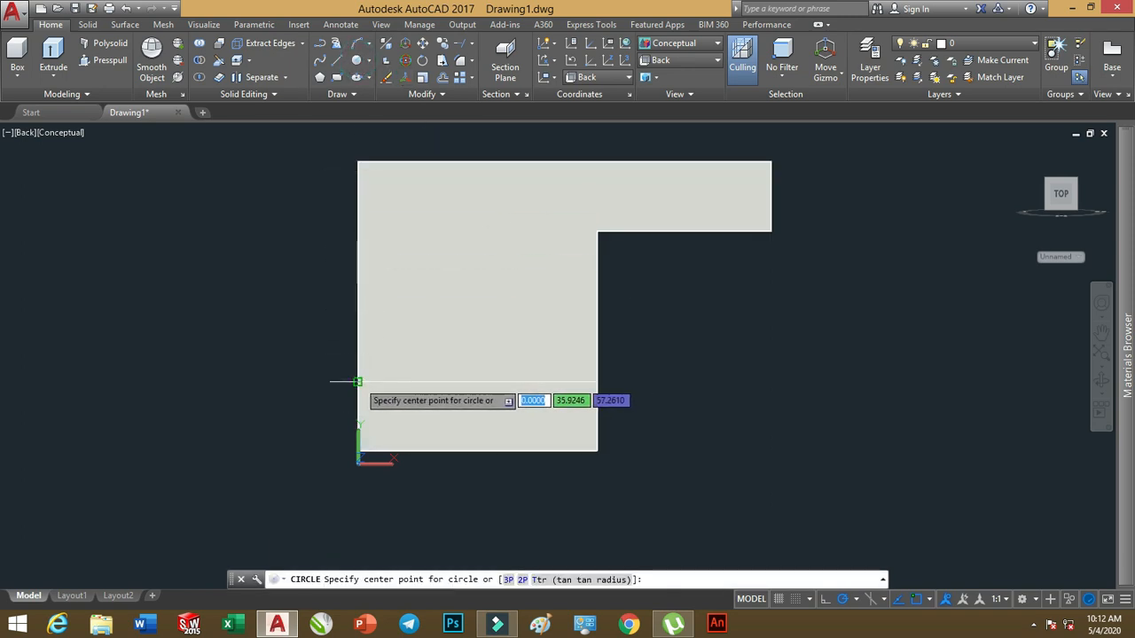
{"action": "left_click", "coordinate": [372, 62]}
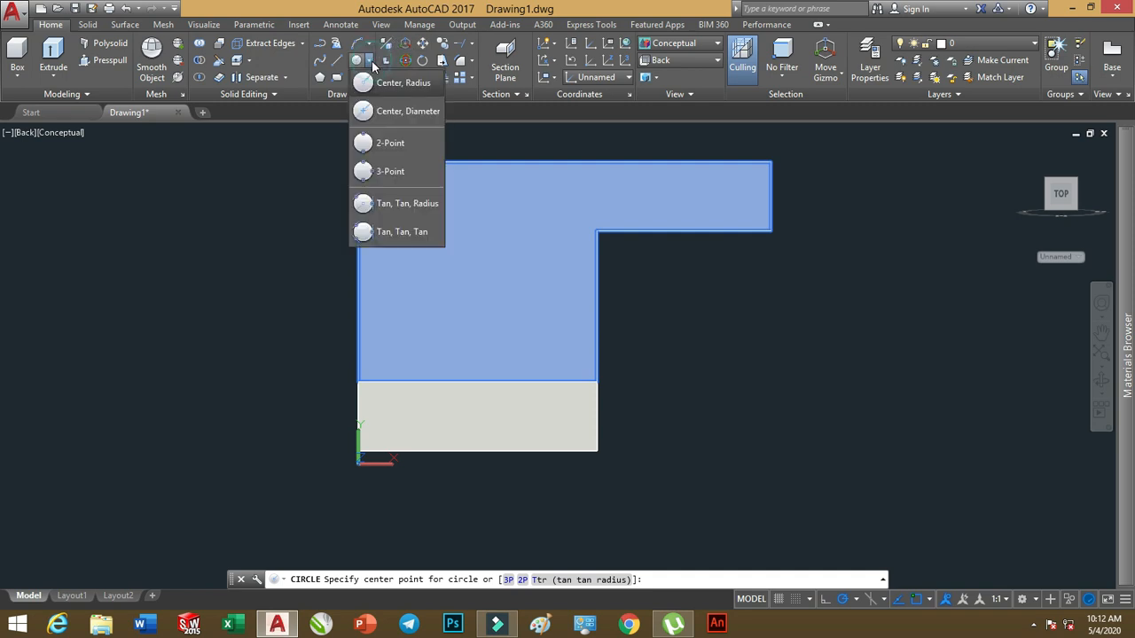
{"action": "left_click", "coordinate": [406, 112]}
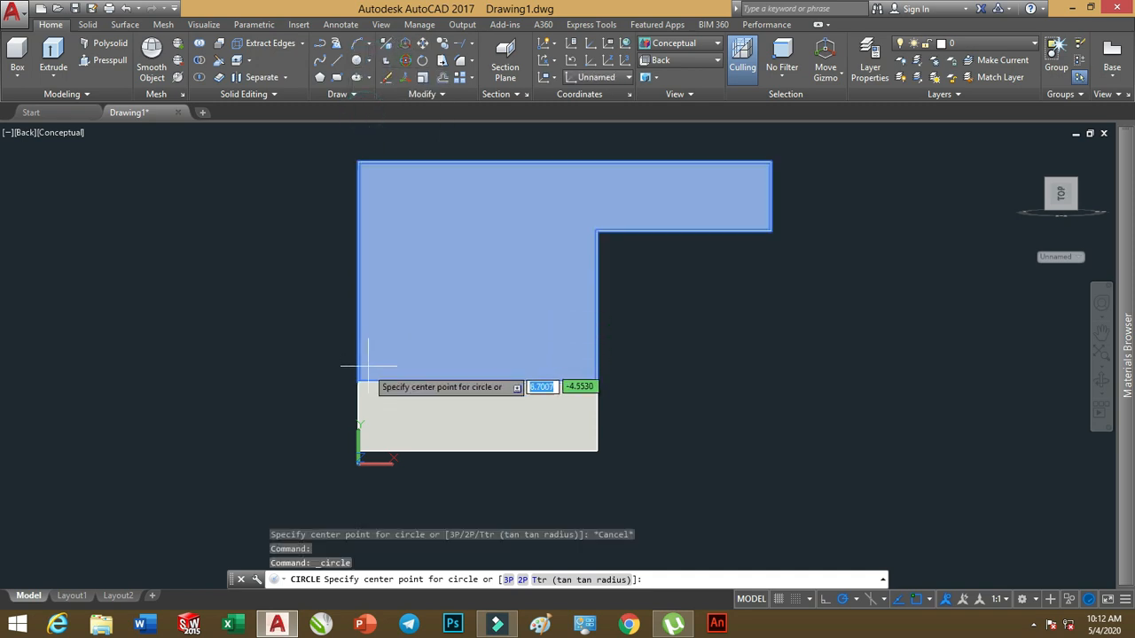
{"action": "left_click", "coordinate": [357, 383]}
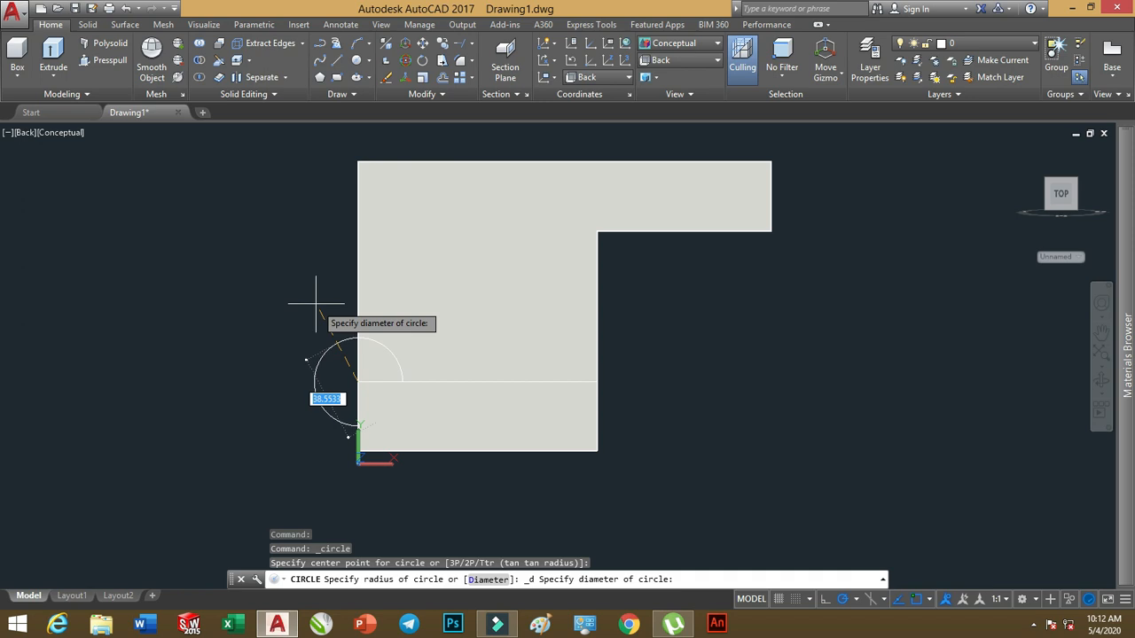
{"action": "key", "text": "Return"}
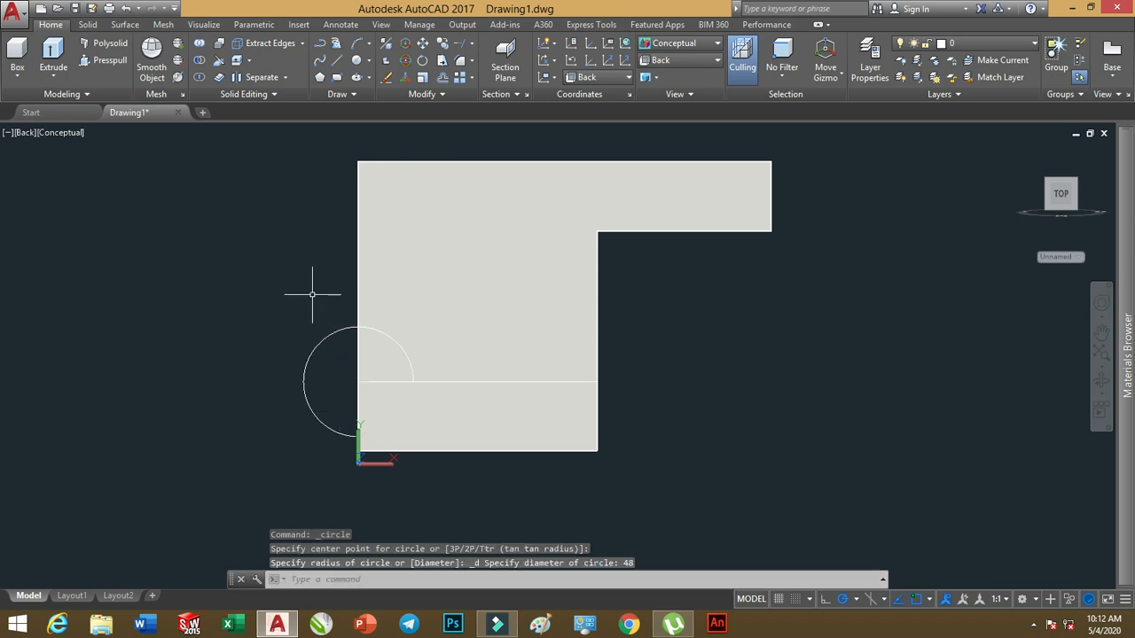
Set the visual style to 2D Wireframe so the whole circle and the bracket's edges show
{"action": "left_click", "coordinate": [694, 49]}
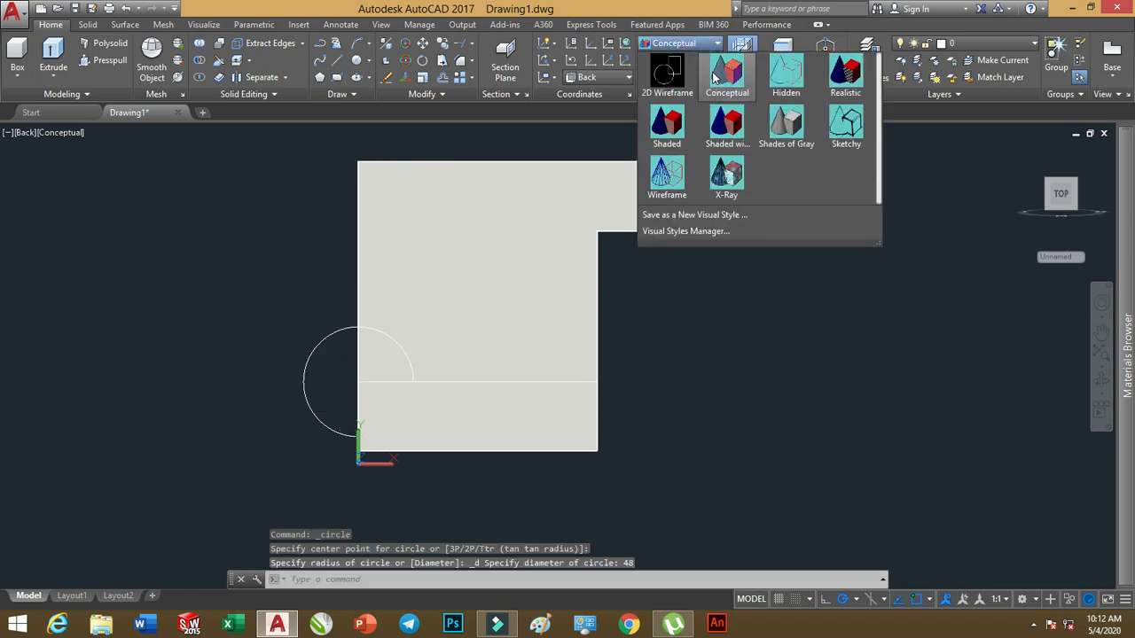
{"action": "left_click", "coordinate": [667, 75]}
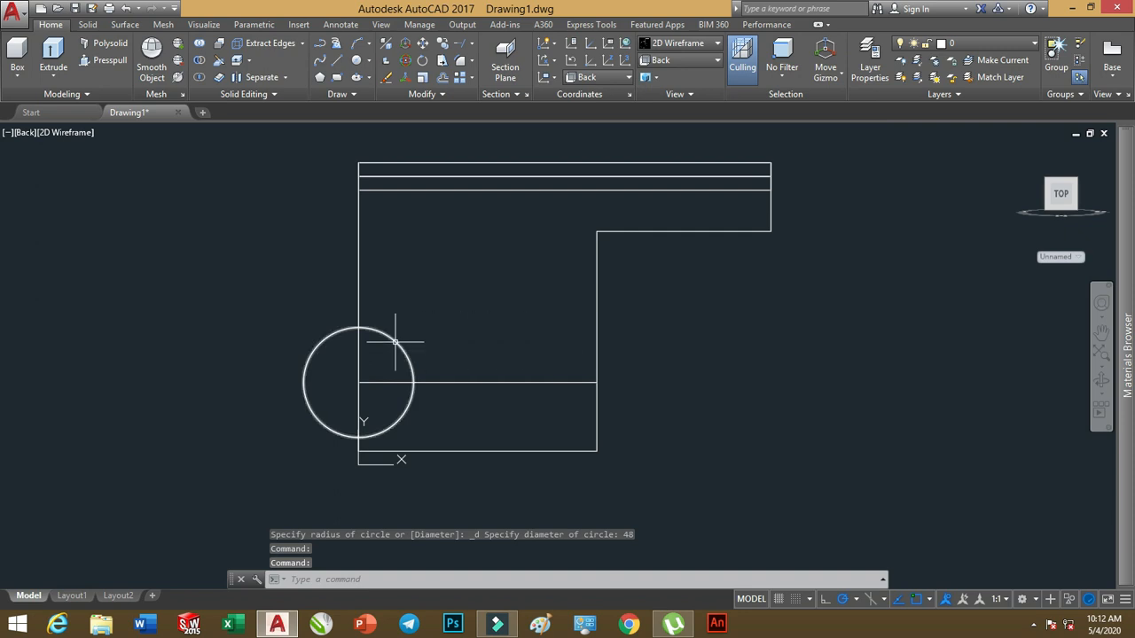
{"action": "mouse_move", "coordinate": [395, 342]}
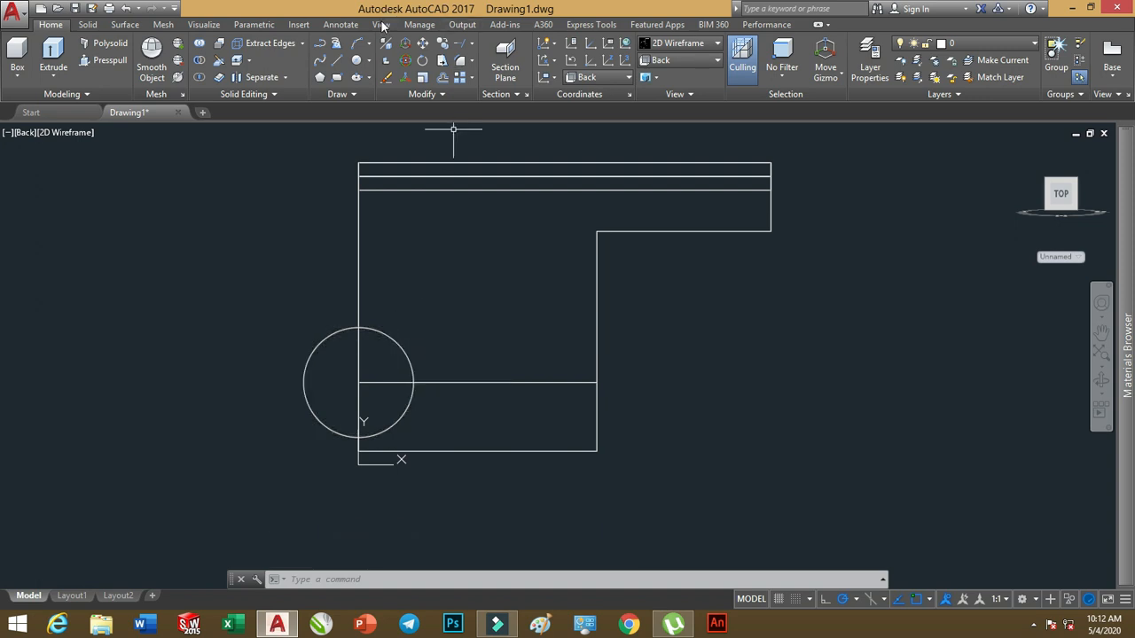
{"action": "left_click", "coordinate": [423, 43]}
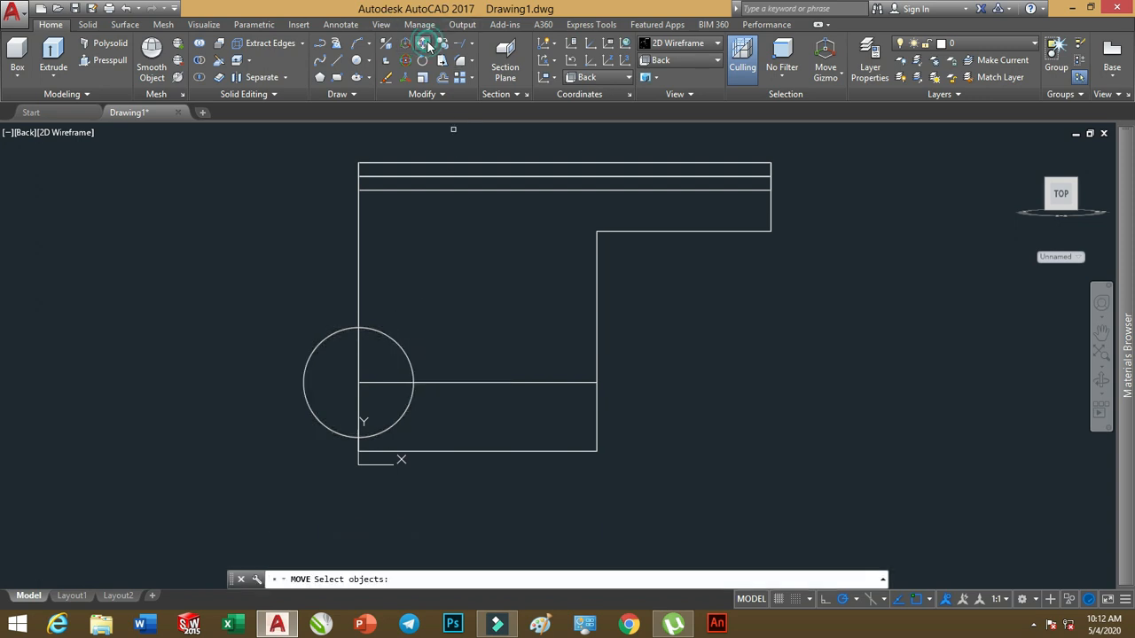
{"action": "left_click", "coordinate": [330, 335]}
{"action": "key", "text": "Return"}
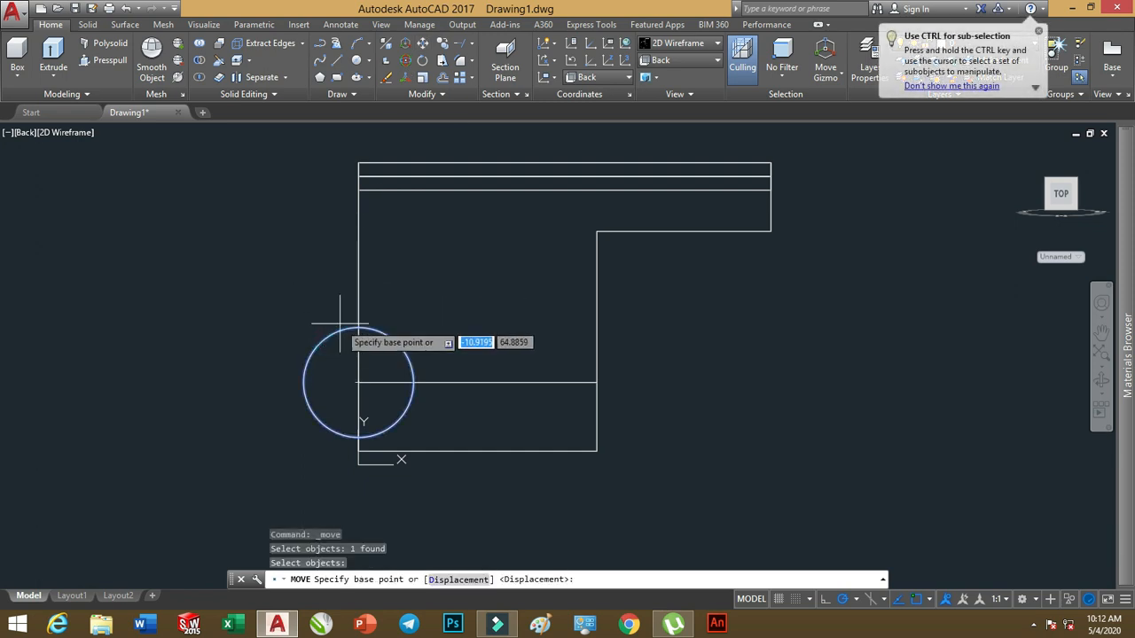
{"action": "left_click", "coordinate": [359, 382]}
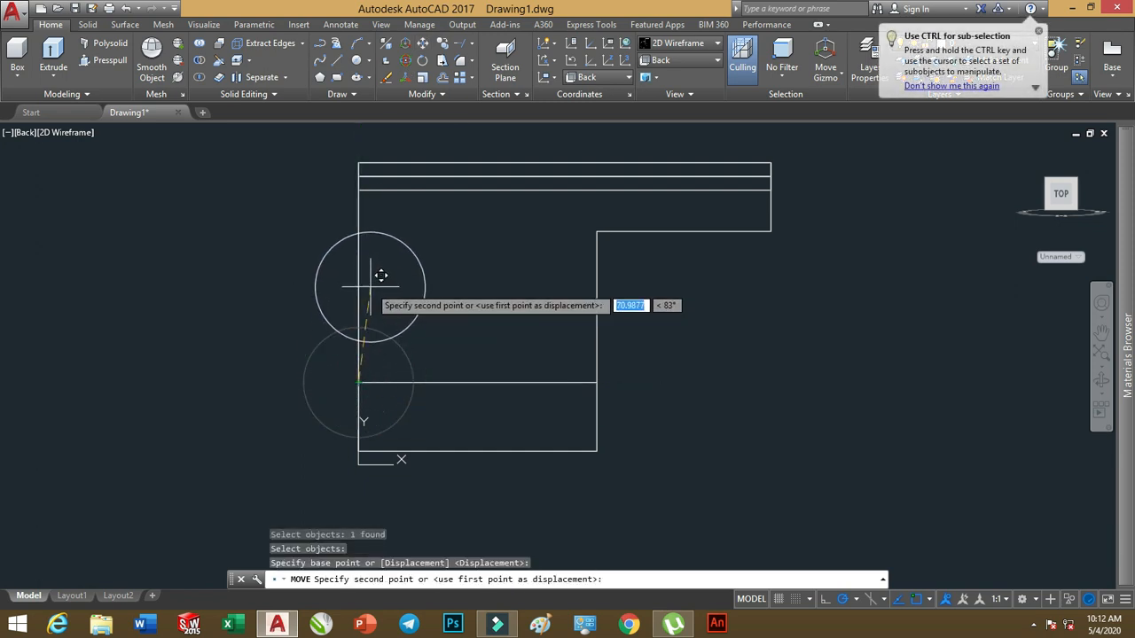
{"action": "type", "text": "@"}
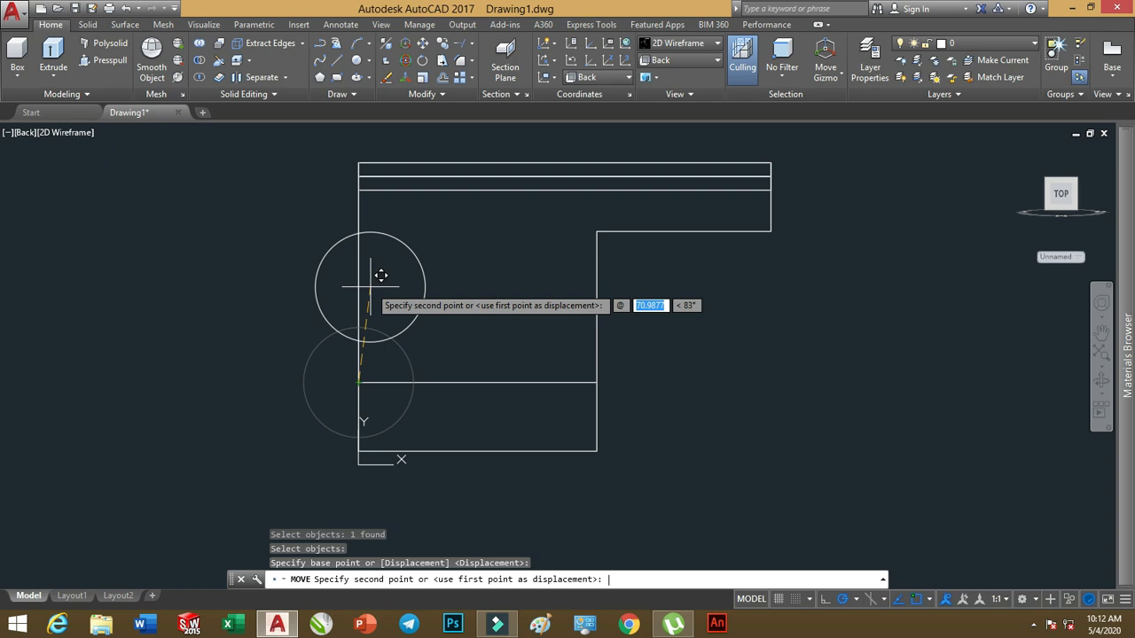
{"action": "key", "text": "BackSpace"}
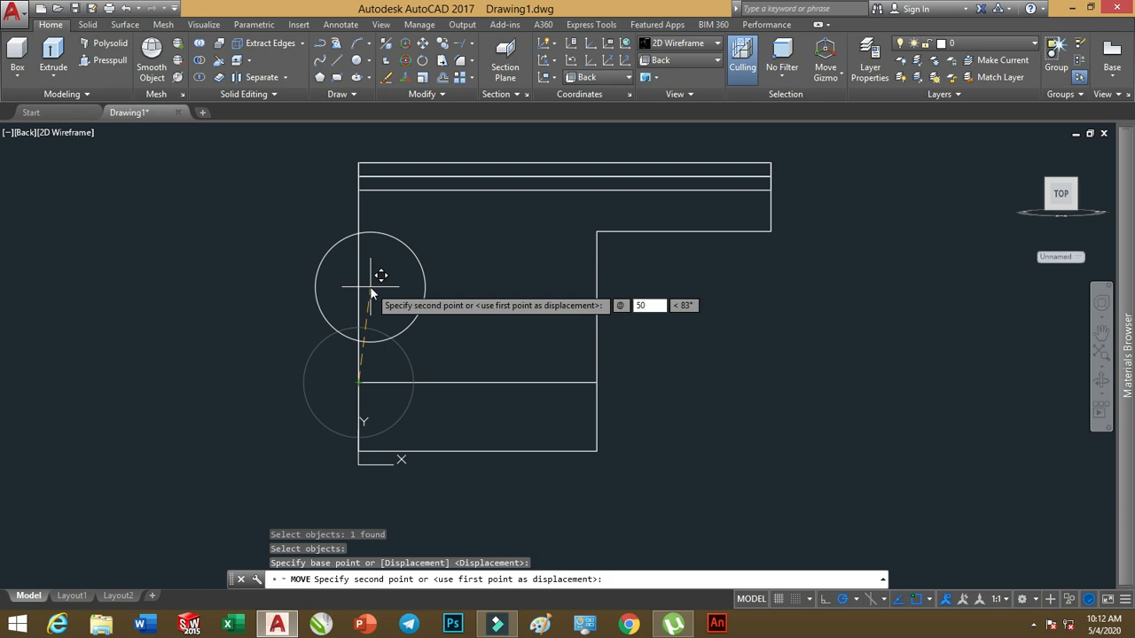
{"action": "key", "text": "Tab"}
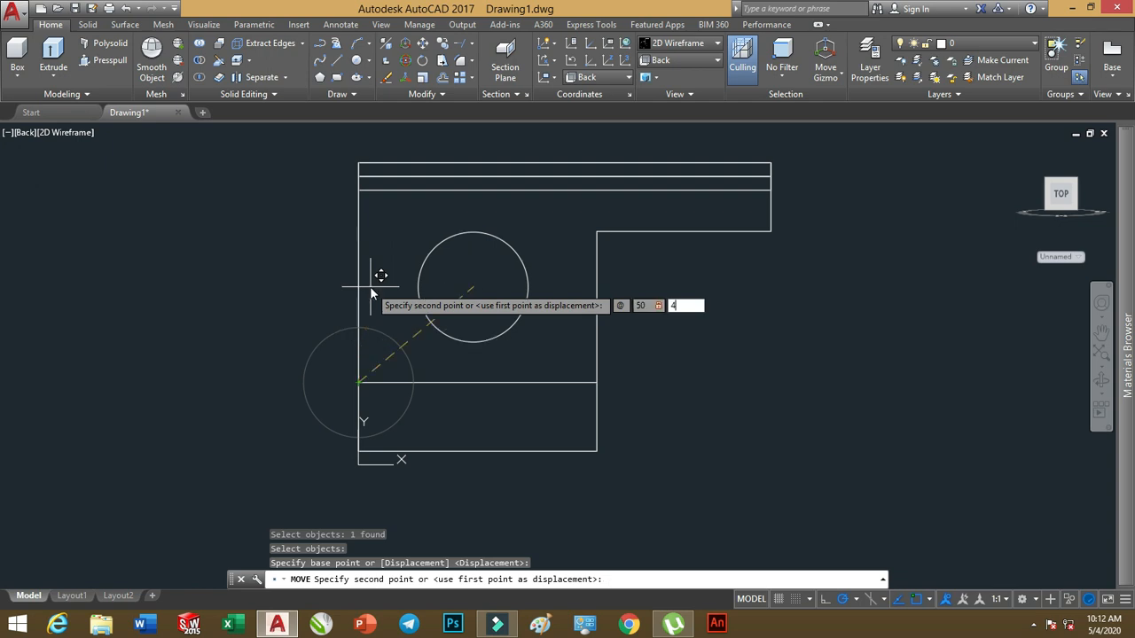
{"action": "type", "text": "48"}
{"action": "key", "text": "Return"}
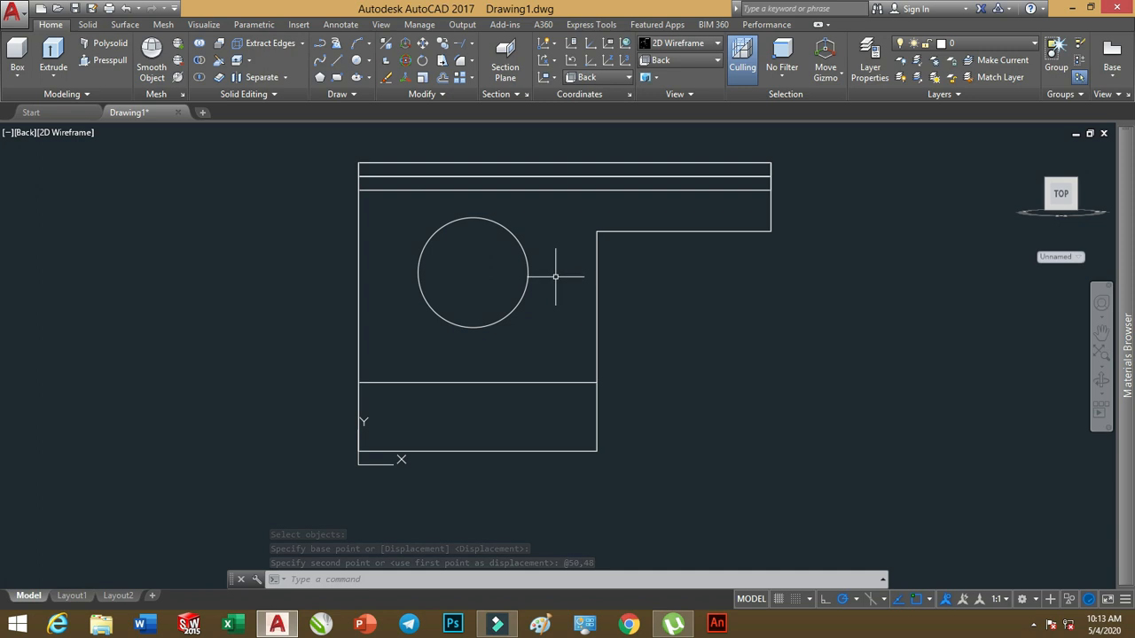
Set the NE Isometric view and extrude the circle back through the upright wall, well past its rear face
{"action": "left_click", "coordinate": [698, 62]}
{"action": "left_click", "coordinate": [675, 191]}
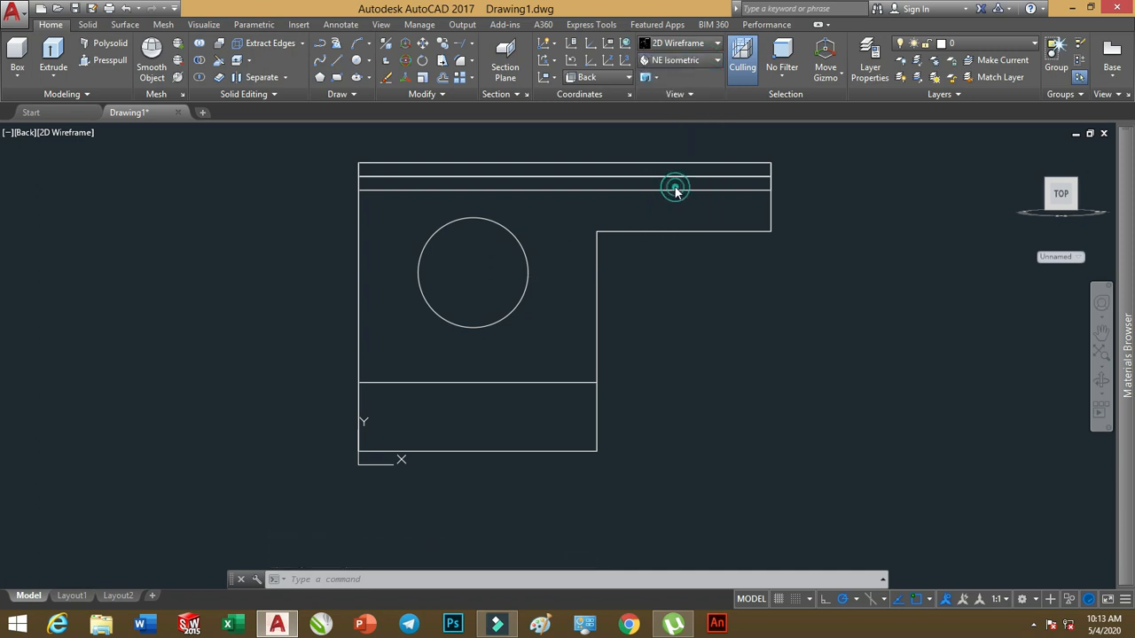
{"action": "left_click", "coordinate": [53, 54]}
{"action": "left_click", "coordinate": [471, 346]}
{"action": "right_click", "coordinate": [472, 349]}
{"action": "left_click", "coordinate": [492, 362]}
{"action": "left_click", "coordinate": [248, 254]}
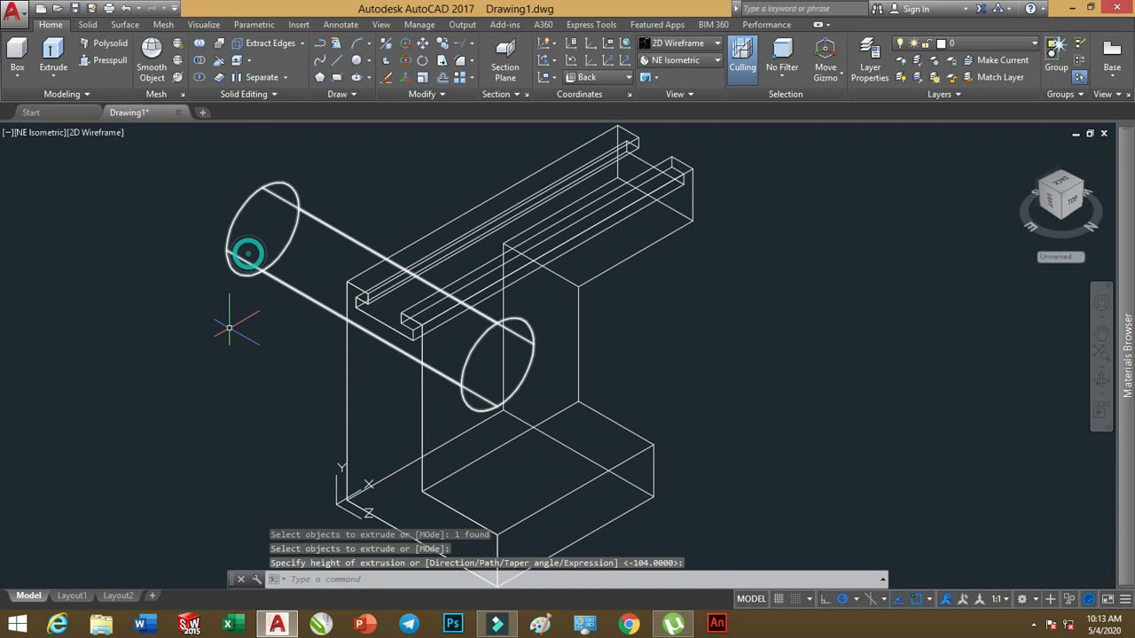
Set the Conceptual visual style and subtract the extruded cylinder from the bracket to cut the through hole
{"action": "left_click", "coordinate": [701, 43]}
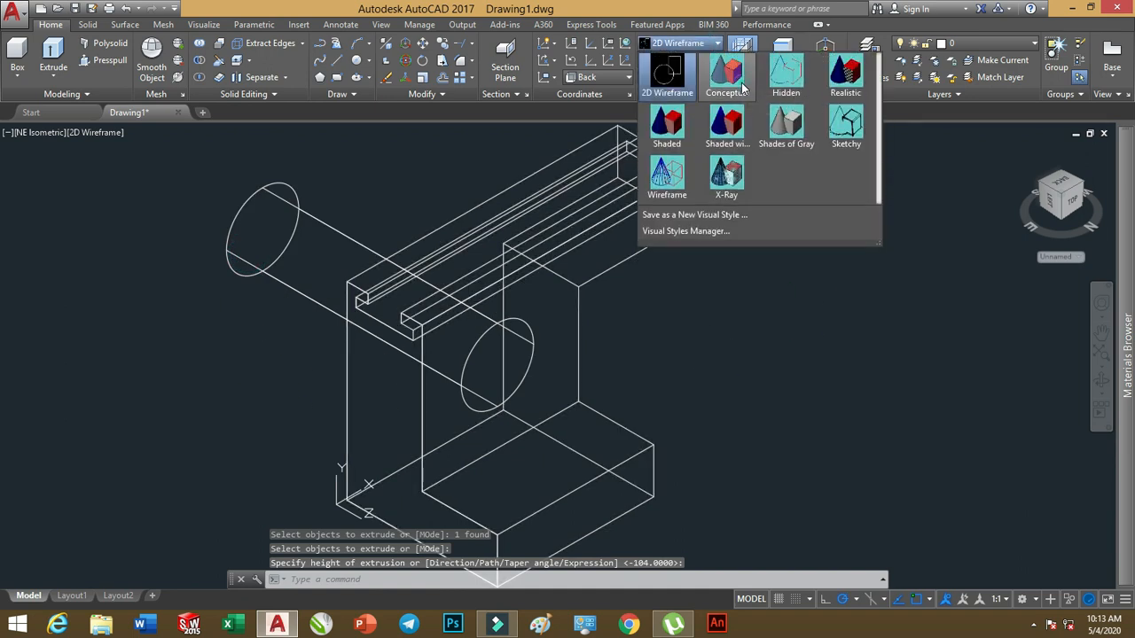
{"action": "left_click", "coordinate": [725, 78]}
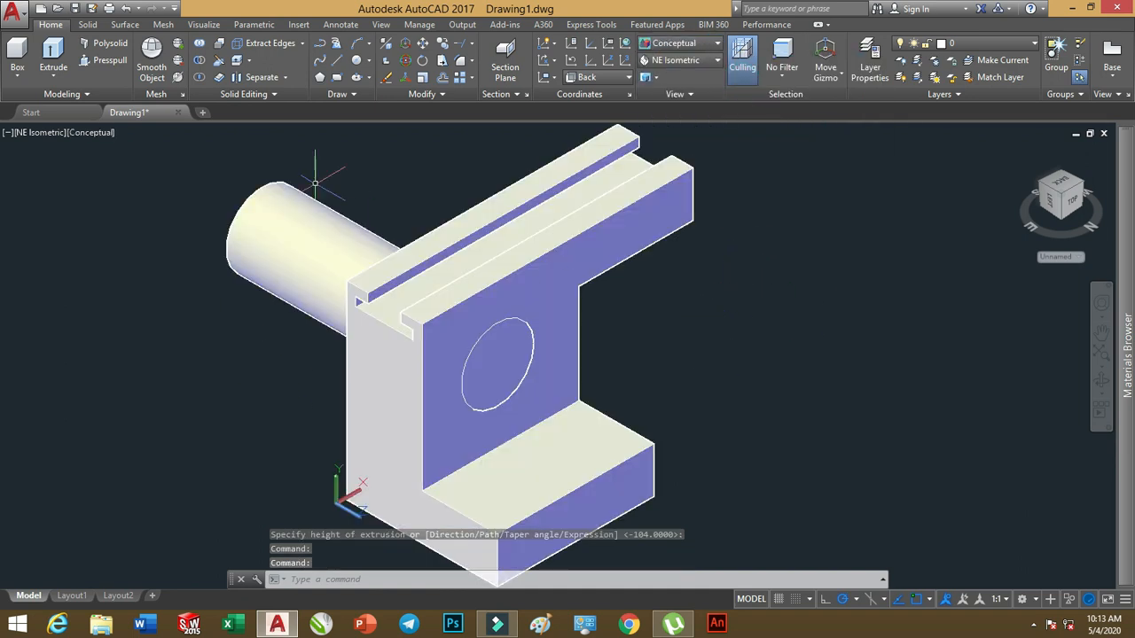
{"action": "left_click", "coordinate": [202, 64]}
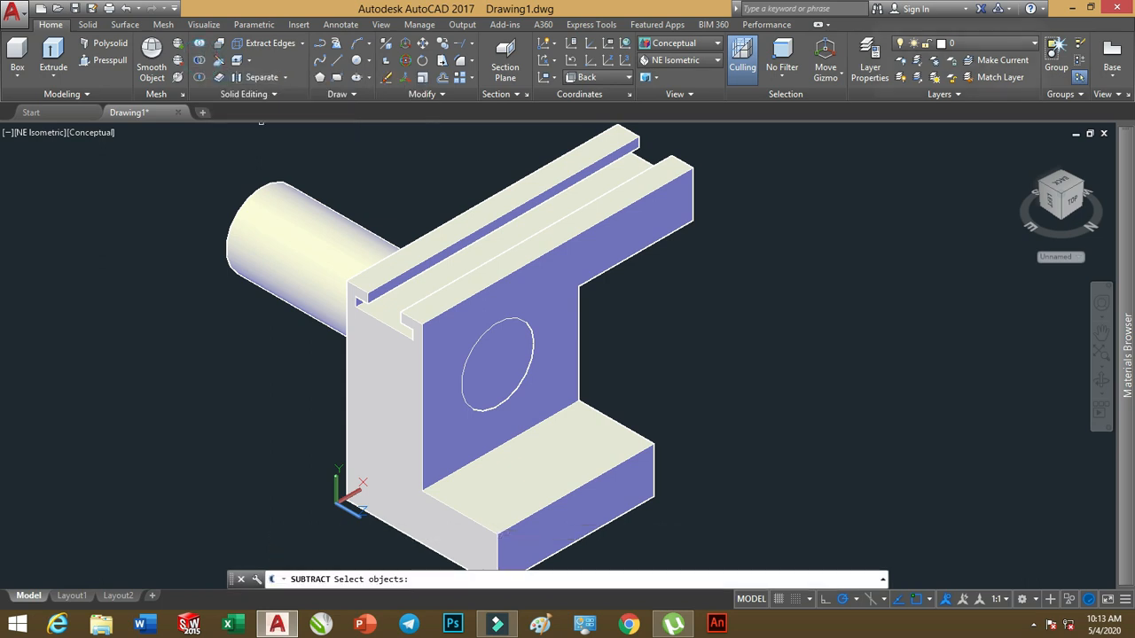
{"action": "left_click", "coordinate": [529, 188]}
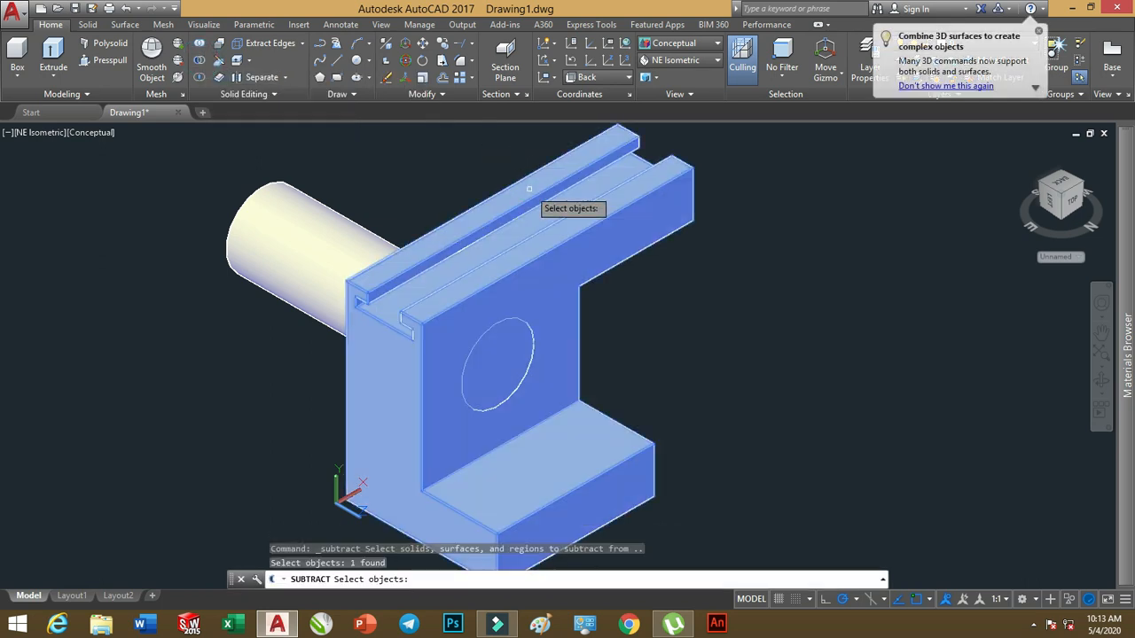
{"action": "key", "text": "Return"}
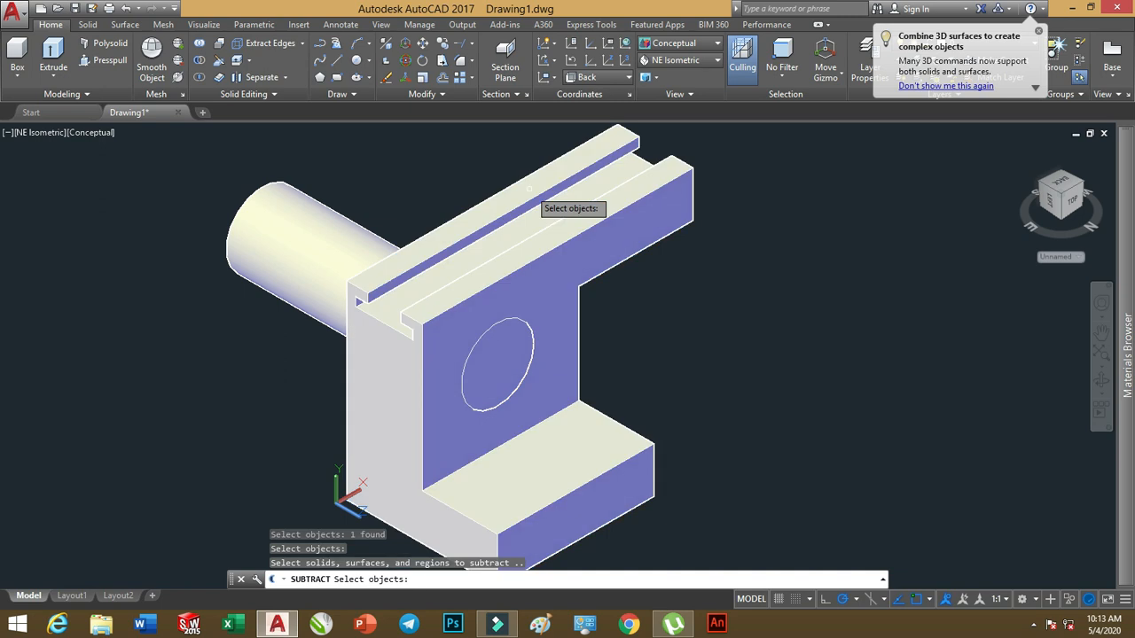
{"action": "left_click", "coordinate": [315, 219]}
{"action": "key", "text": "Return"}
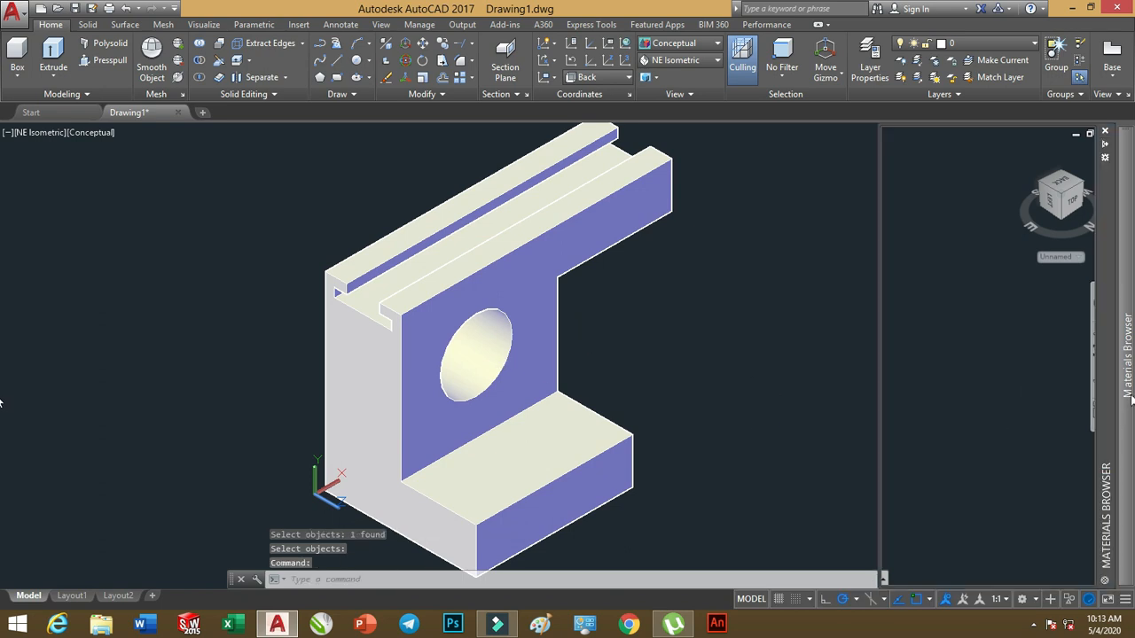
Set the Top view so that the bracket's foot is seen from above, with free space beyond its edge
{"action": "mouse_move", "coordinate": [1101, 354]}
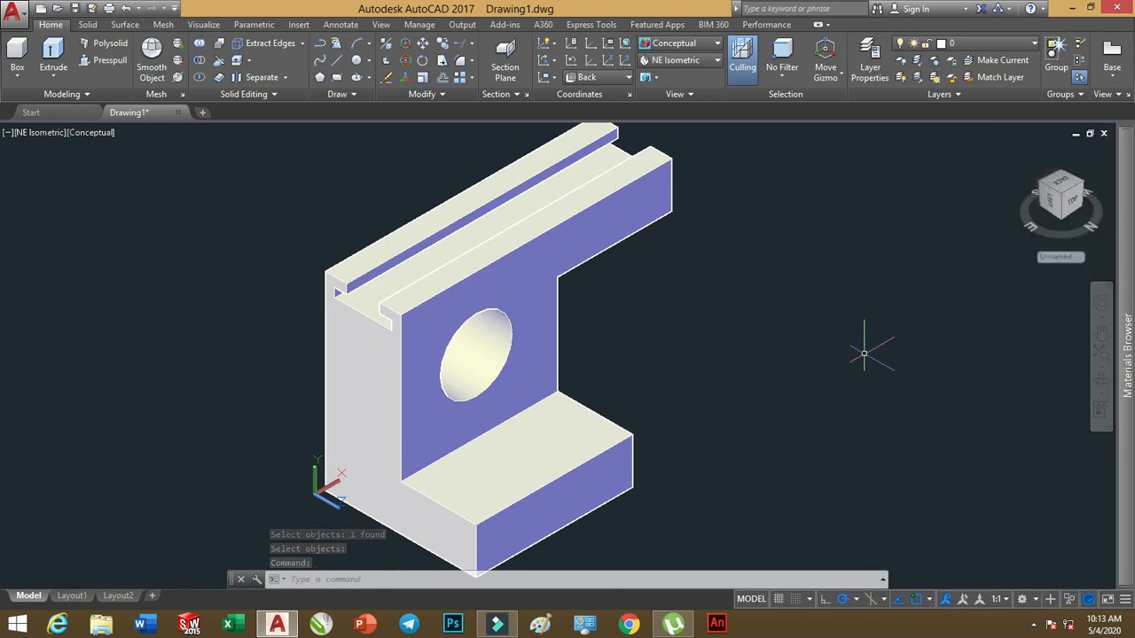
{"action": "left_click", "coordinate": [1101, 383]}
{"action": "left_click_drag", "start_coordinate": [630, 348], "coordinate": [532, 296]}
{"action": "middle_click_drag", "start_coordinate": [532, 296], "coordinate": [524, 251]}
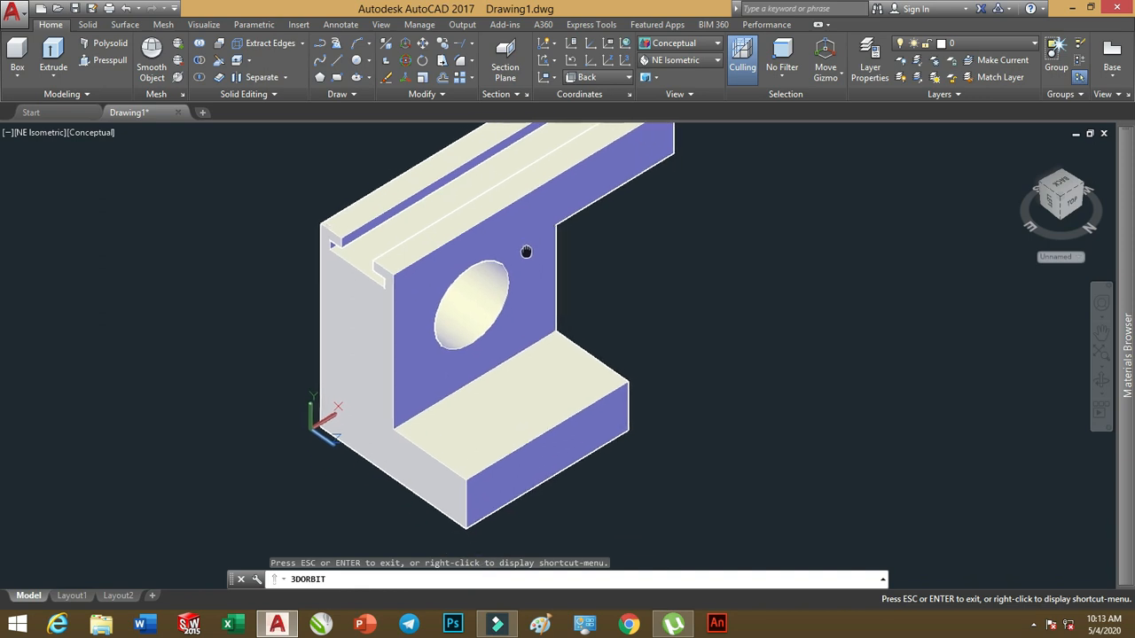
{"action": "left_click", "coordinate": [704, 64]}
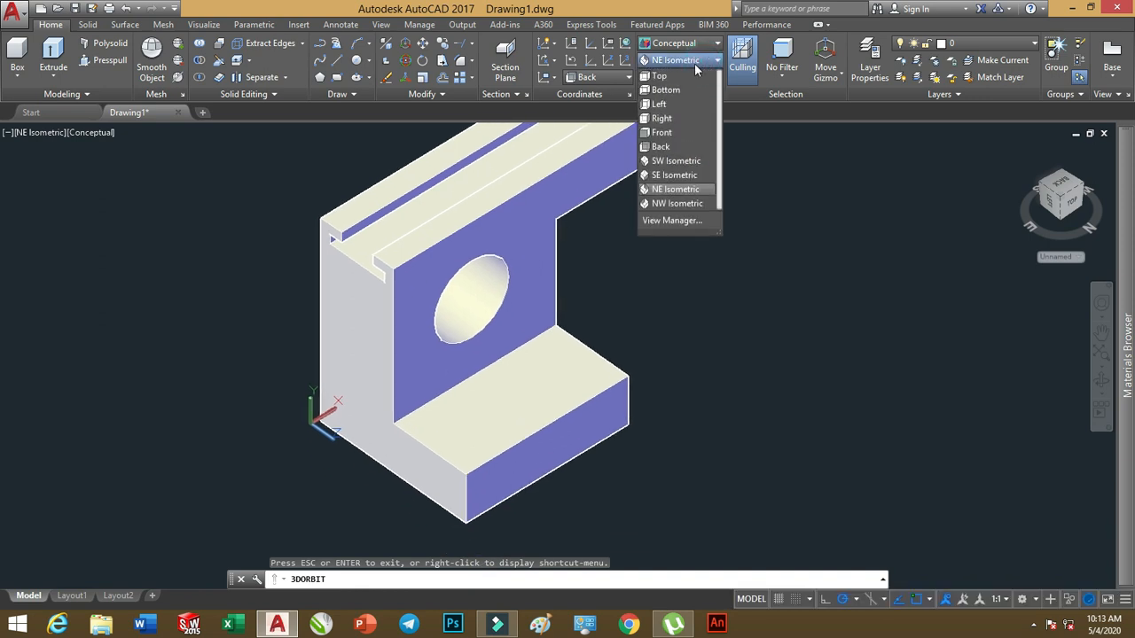
{"action": "left_click", "coordinate": [681, 86]}
{"action": "middle_click_drag", "start_coordinate": [704, 182], "coordinate": [623, 322]}
{"action": "scroll", "coordinate": [593, 311], "scroll_direction": "up", "scroll_amount": 2}
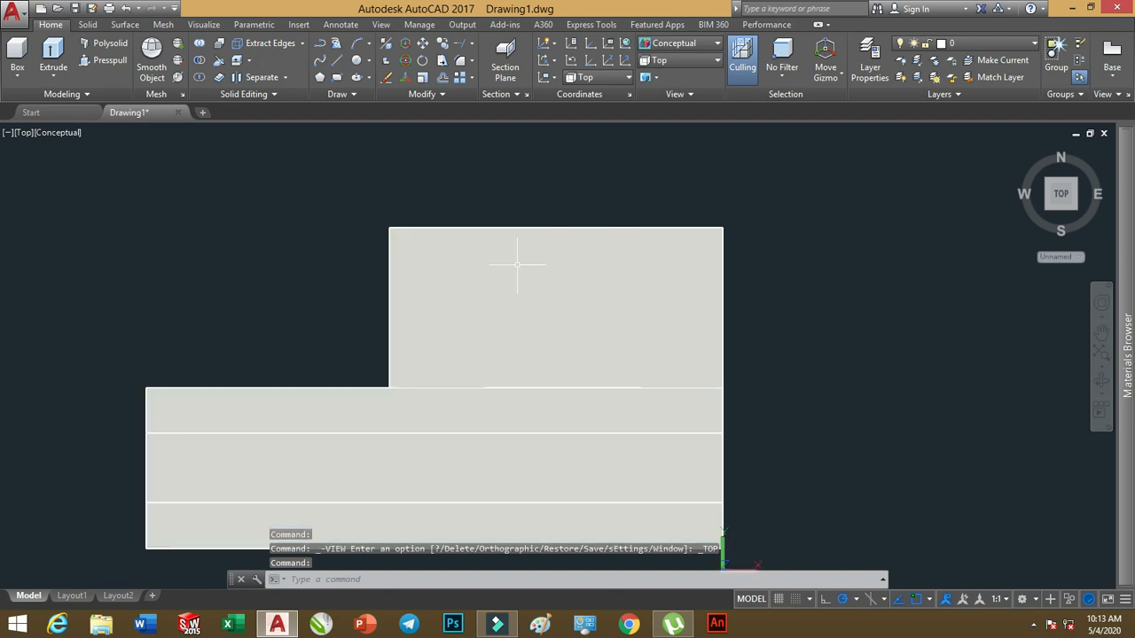
{"action": "left_click", "coordinate": [652, 272]}
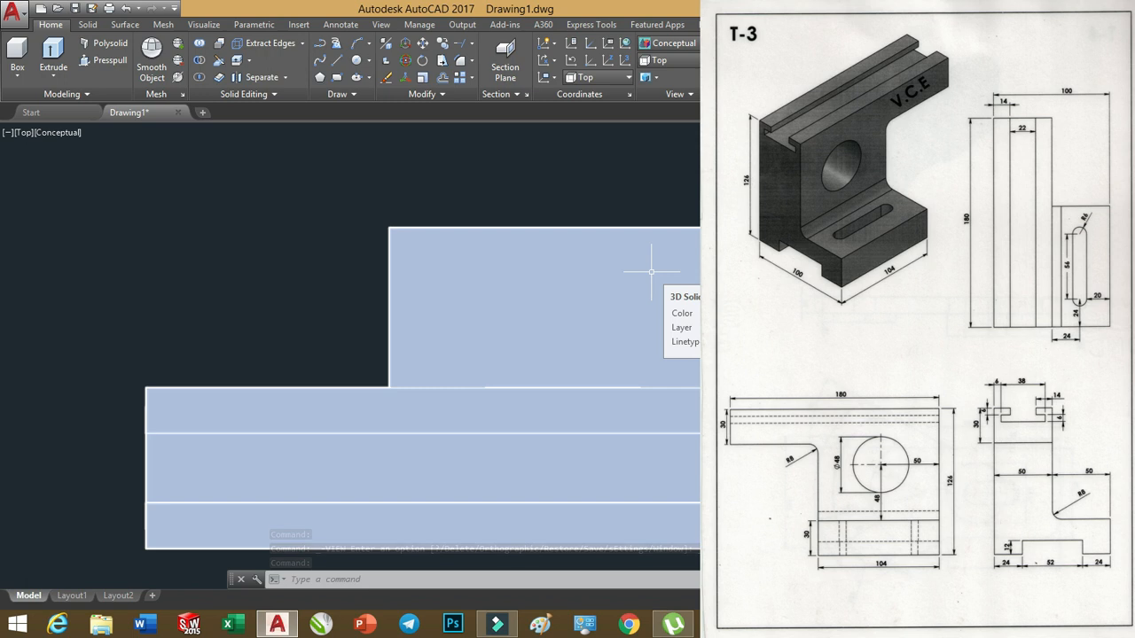
{"action": "key", "text": "Escape"}
{"action": "middle_click_drag", "start_coordinate": [641, 280], "coordinate": [632, 362]}
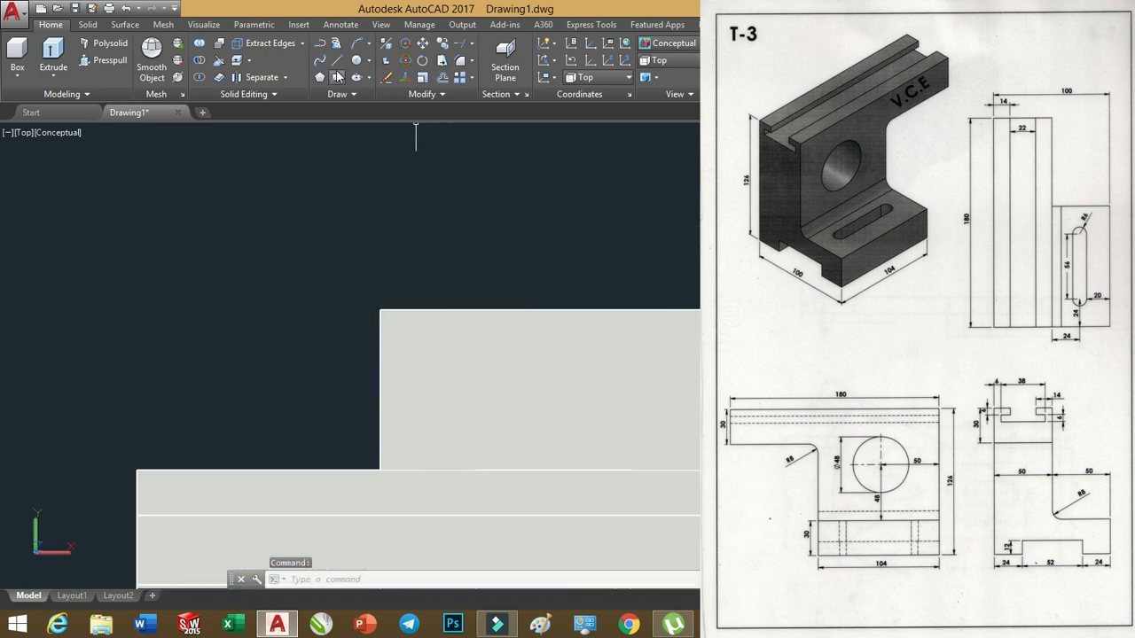
Draw a 56 by 12 rectangle for the slot in the free space beyond the foot's edge
{"action": "left_click", "coordinate": [336, 79]}
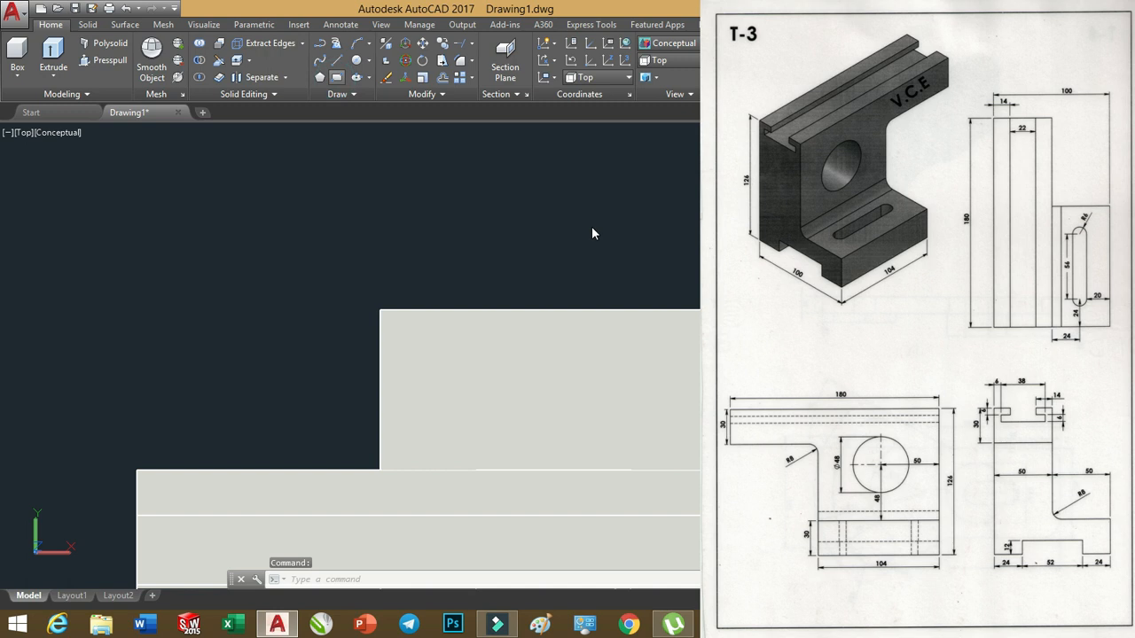
{"action": "left_click", "coordinate": [435, 241]}
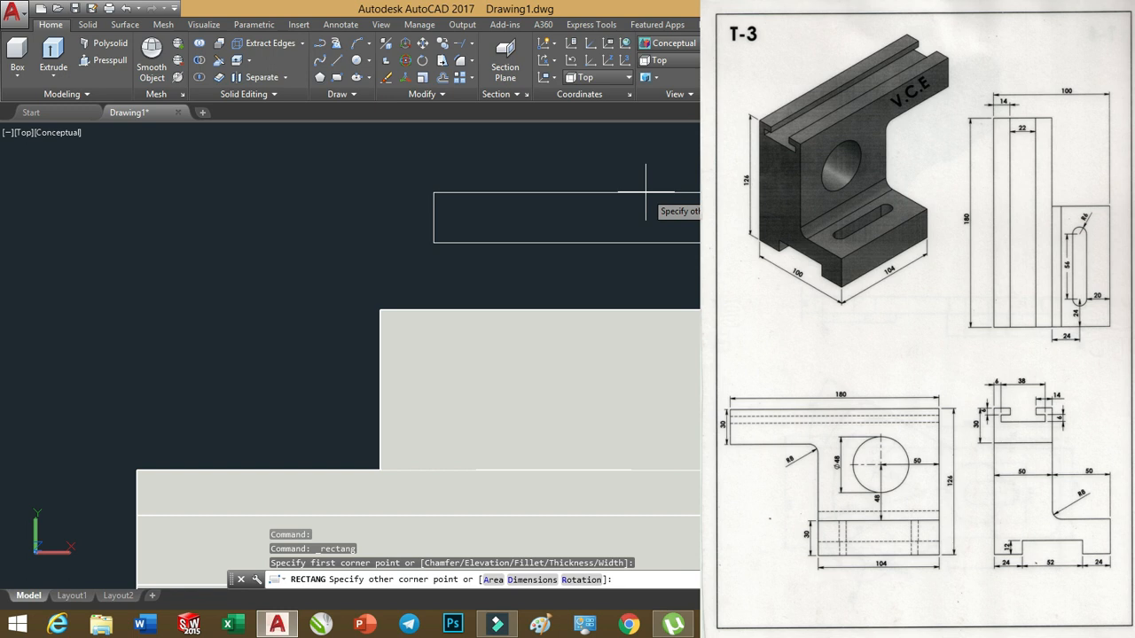
{"action": "type", "text": "@56,12"}
{"action": "key", "text": "Return"}
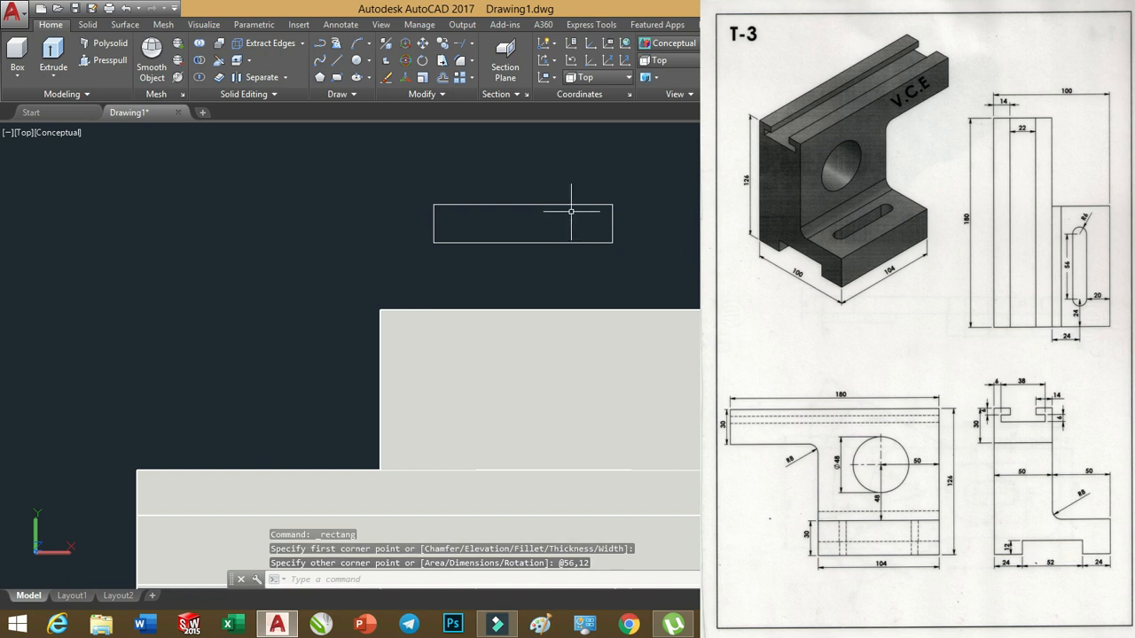
{"action": "scroll", "coordinate": [556, 225], "scroll_direction": "up", "scroll_amount": 2}
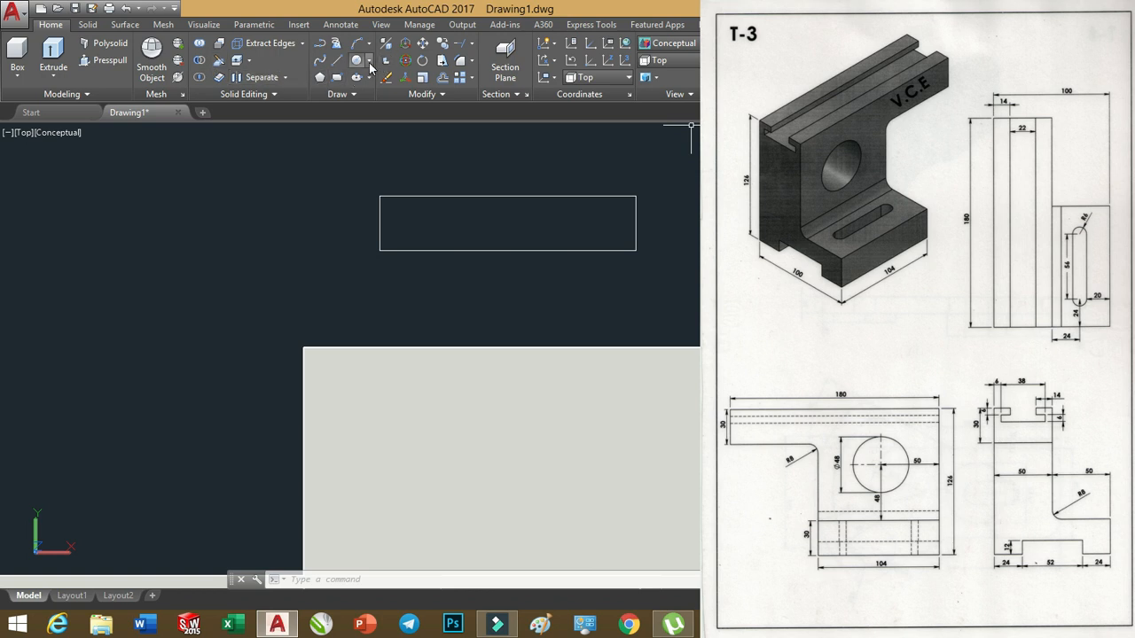
Enable all object snap modes for placing the slot's end circles
{"action": "left_click", "coordinate": [369, 62]}
{"action": "left_click", "coordinate": [382, 96]}
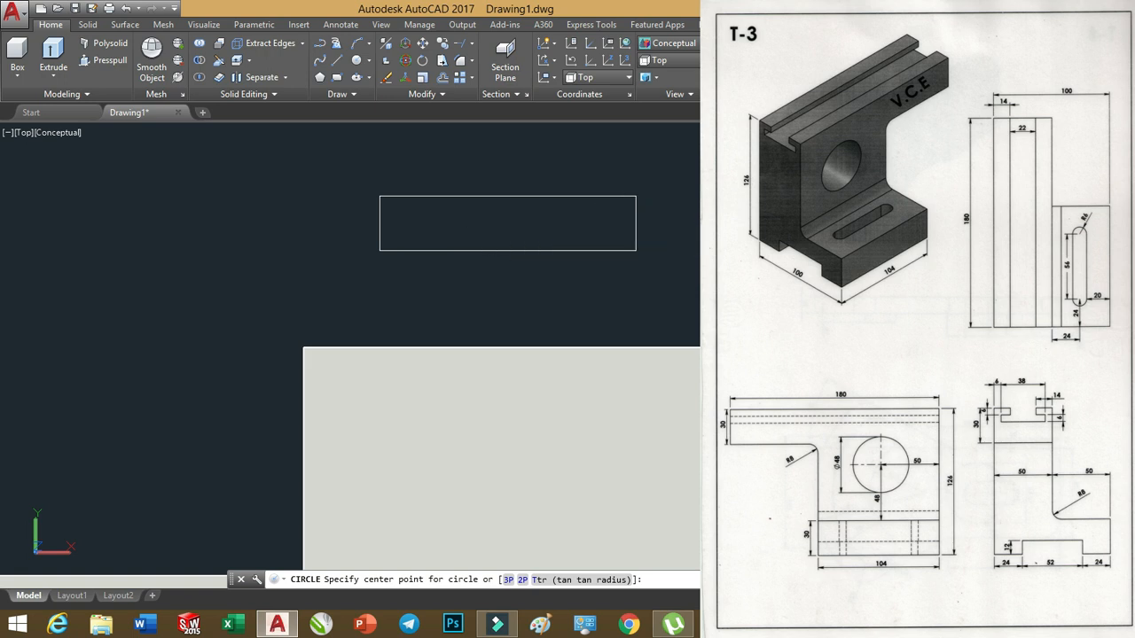
{"action": "left_click", "coordinate": [873, 578]}
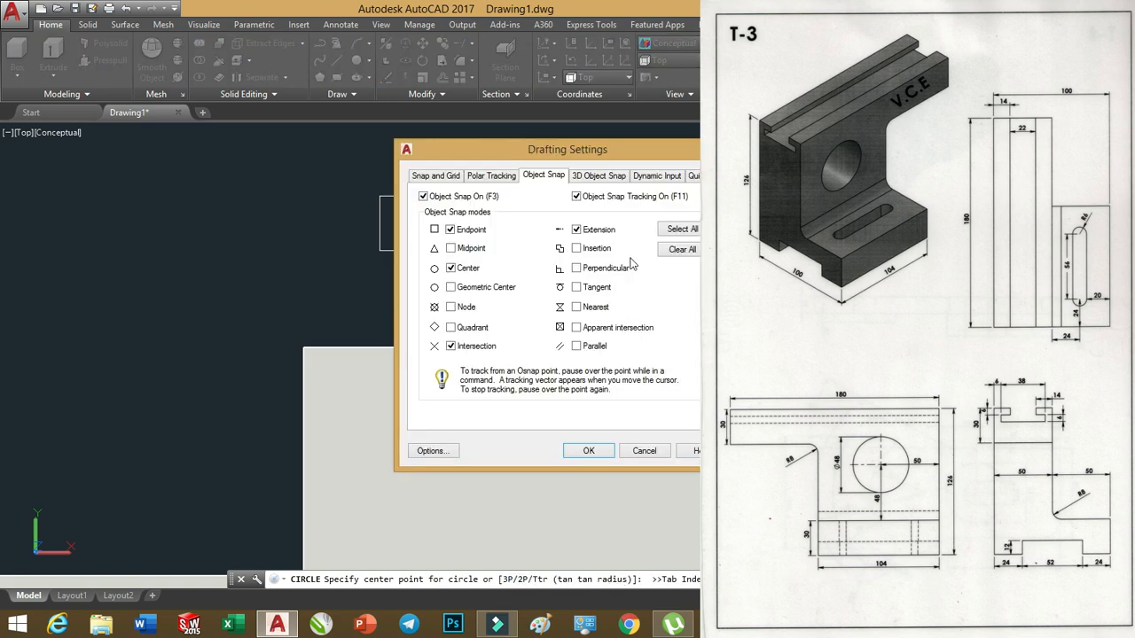
{"action": "left_click", "coordinate": [691, 231]}
{"action": "left_click", "coordinate": [596, 456]}
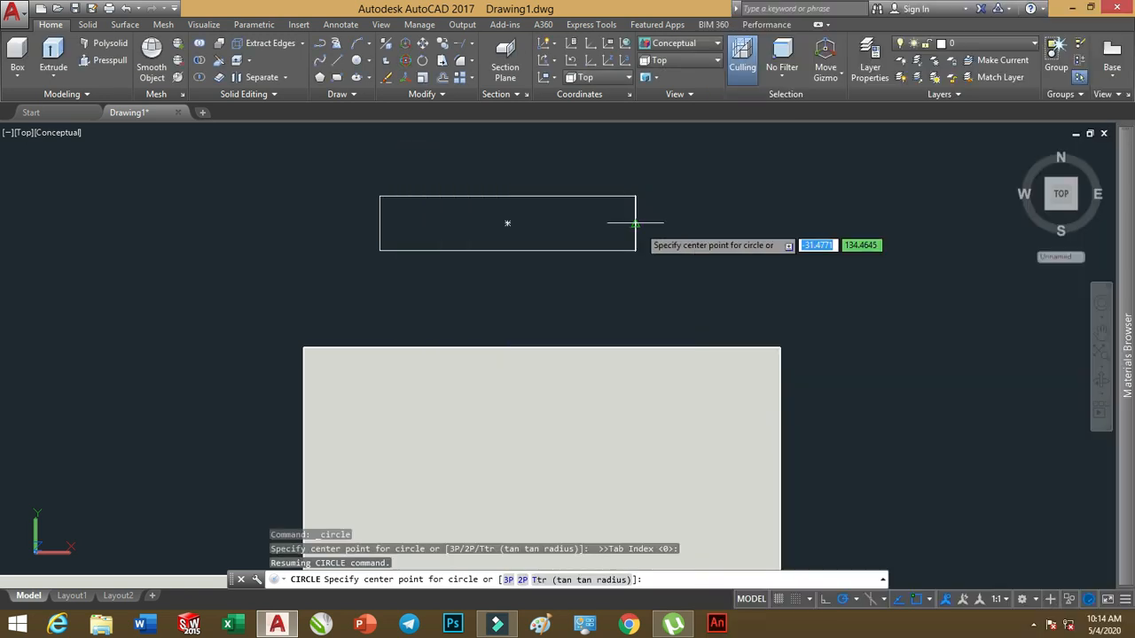
Draw two circles of radius 6 centred on the midpoints of the rectangle's short sides, each reaching the rectangle's corner
{"action": "left_click", "coordinate": [634, 223]}
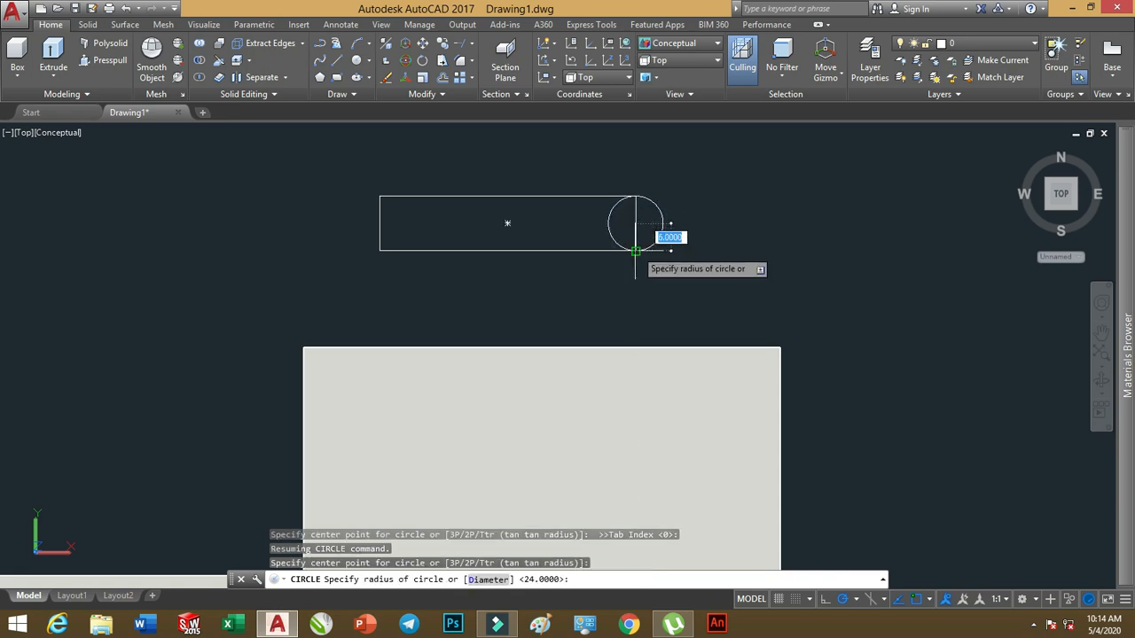
{"action": "left_click", "coordinate": [634, 251]}
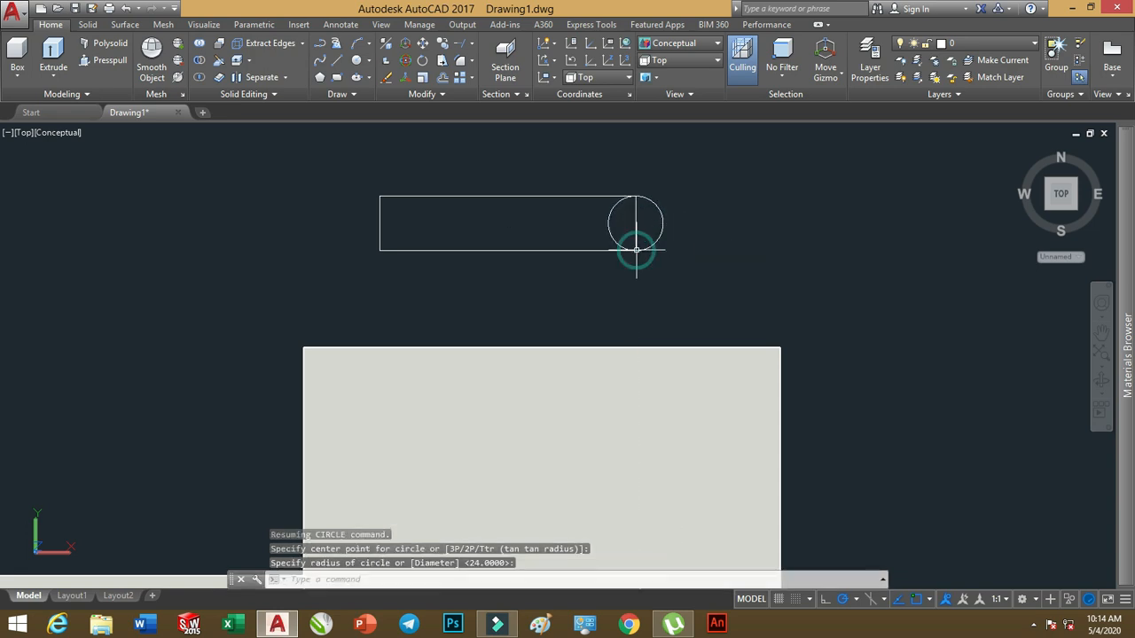
{"action": "key", "text": "Return"}
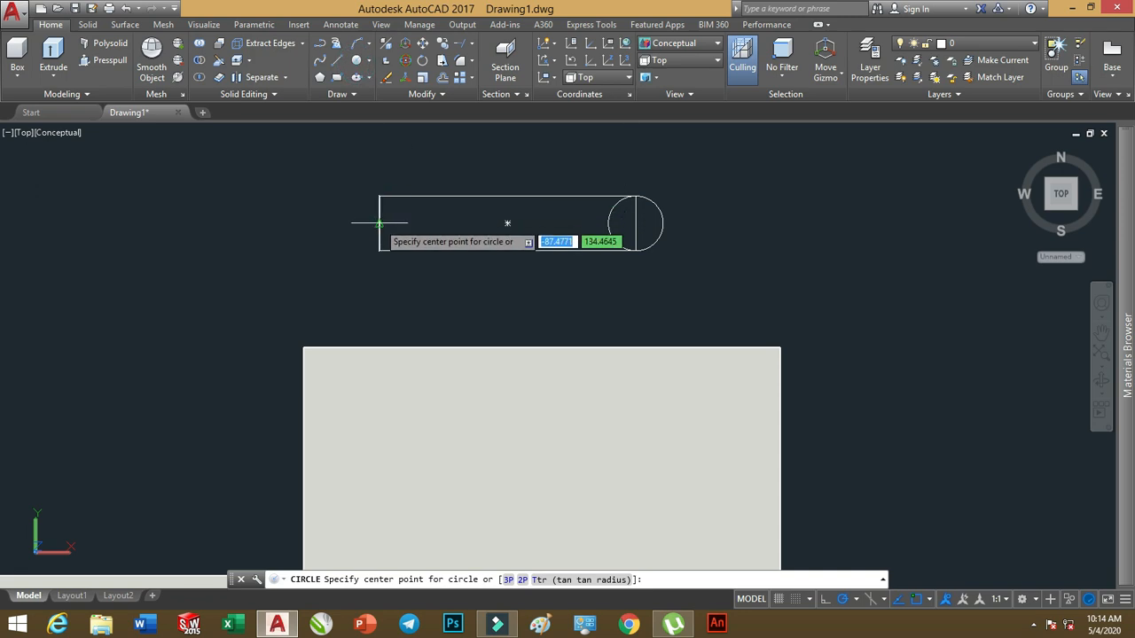
{"action": "left_click", "coordinate": [379, 223]}
{"action": "left_click", "coordinate": [380, 251]}
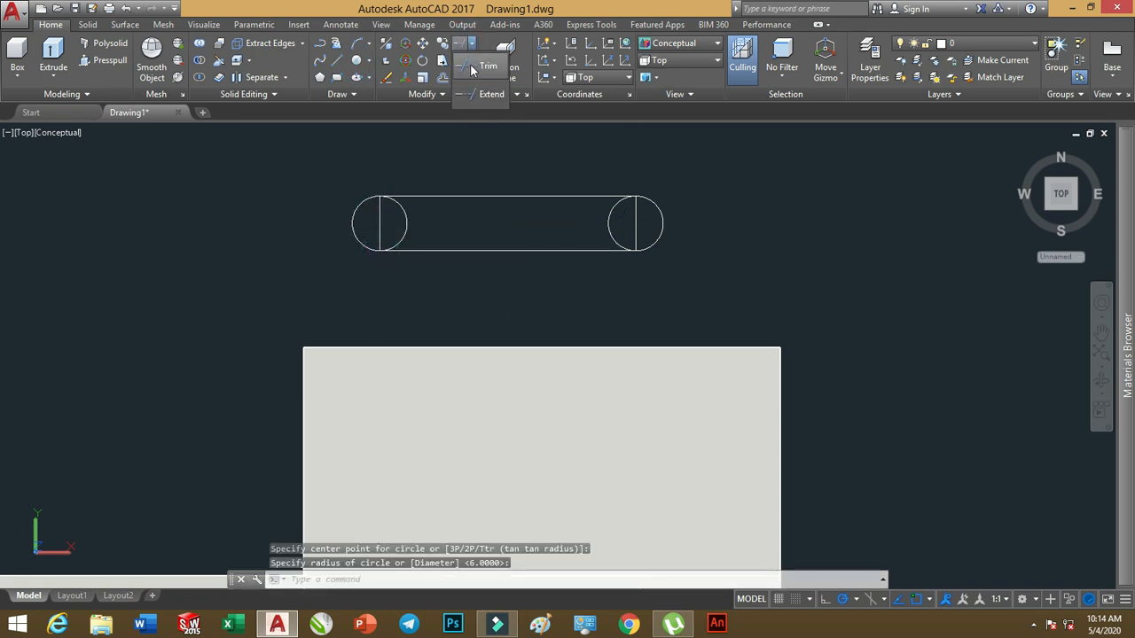
Try to trim the inner half of the circle at the slot outline's left end
{"action": "left_click", "coordinate": [468, 44]}
{"action": "key", "text": "Return"}
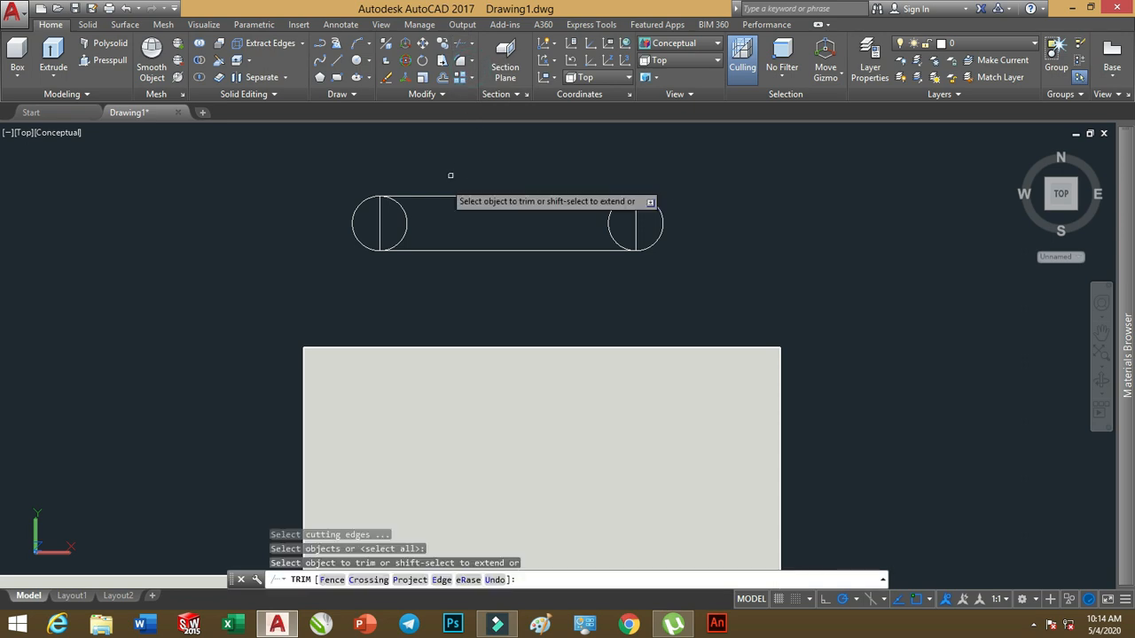
{"action": "left_click", "coordinate": [404, 225]}
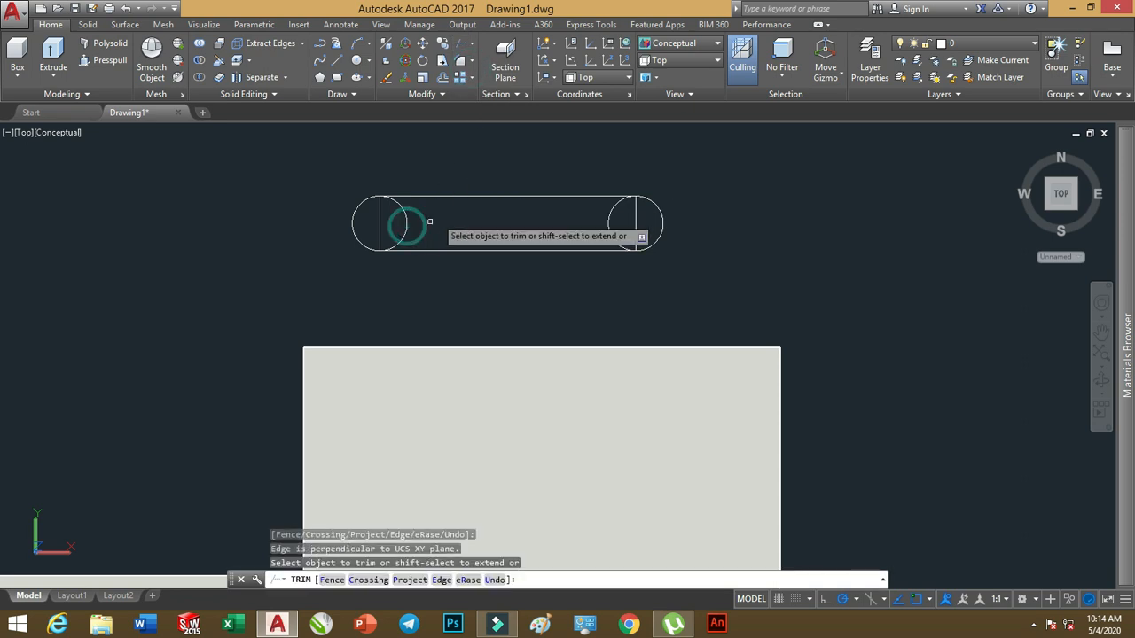
Explode the slot's 56 by 12 rectangle into separate lines
{"action": "left_click", "coordinate": [438, 94]}
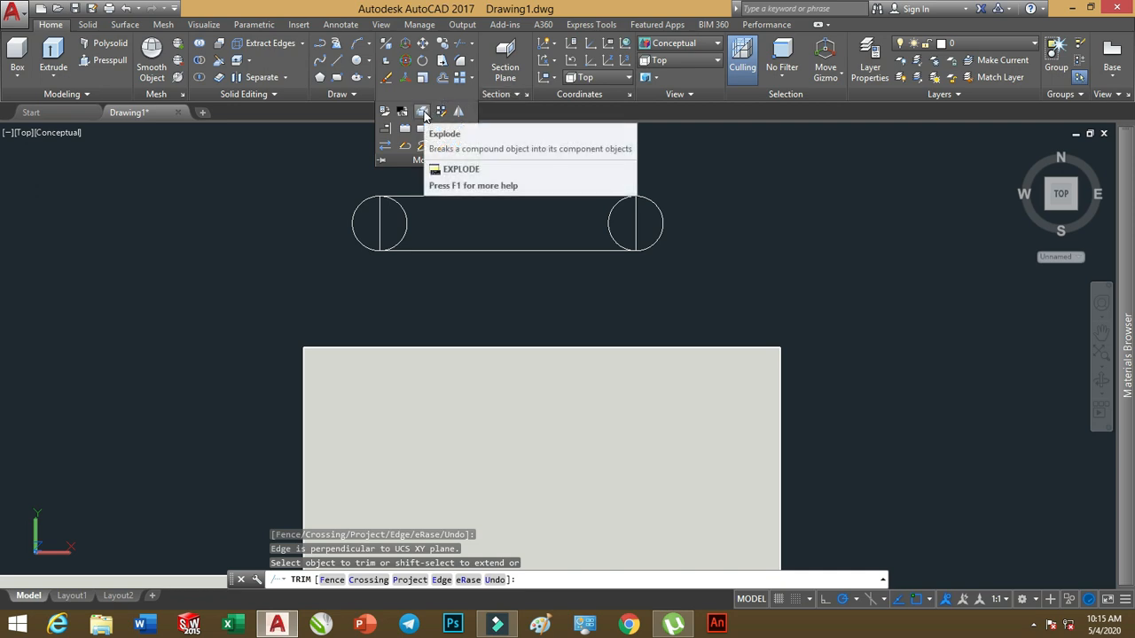
{"action": "left_click", "coordinate": [423, 111]}
{"action": "left_click", "coordinate": [714, 162]}
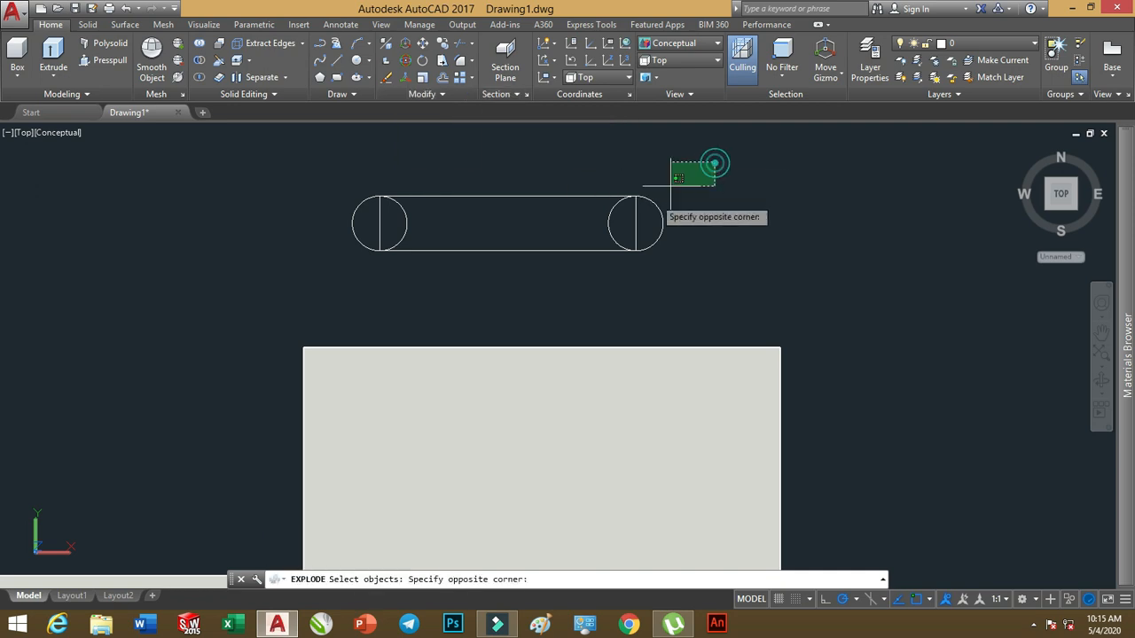
{"action": "left_click", "coordinate": [311, 290]}
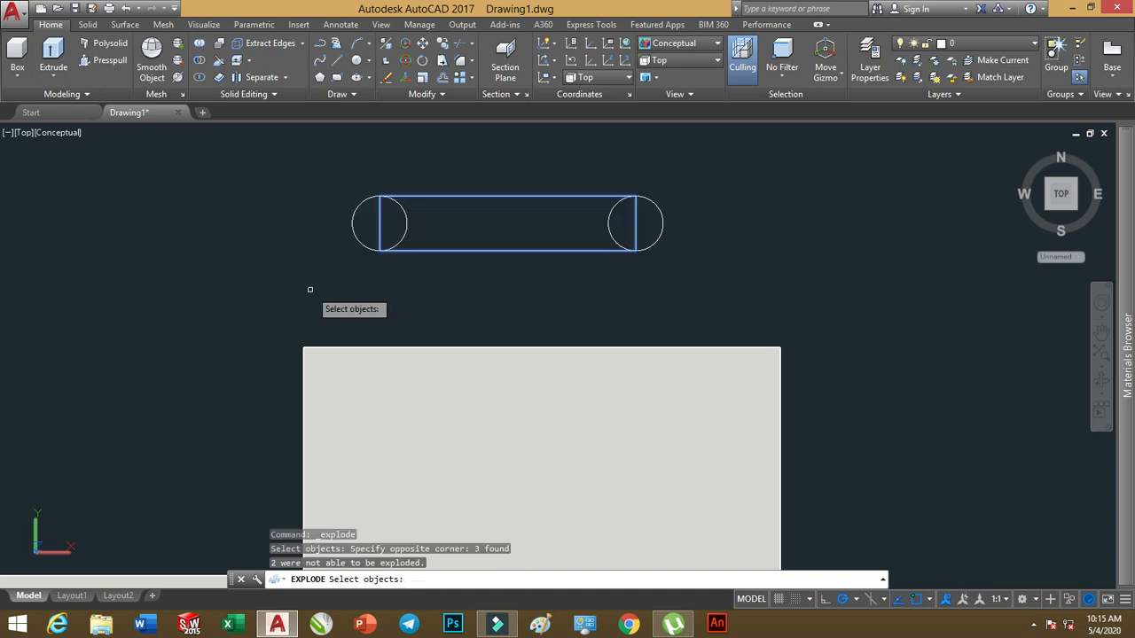
{"action": "key", "text": "Return"}
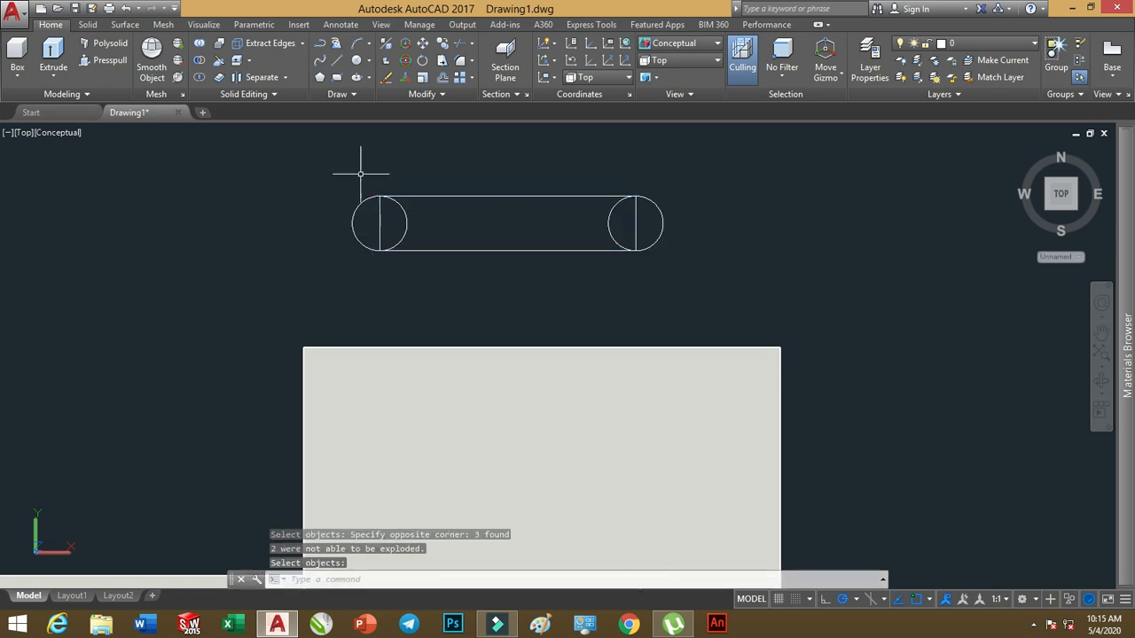
Try to trim the inner half of the left end circle against the exploded rectangle's lines
{"action": "left_click", "coordinate": [460, 45]}
{"action": "key", "text": "Return"}
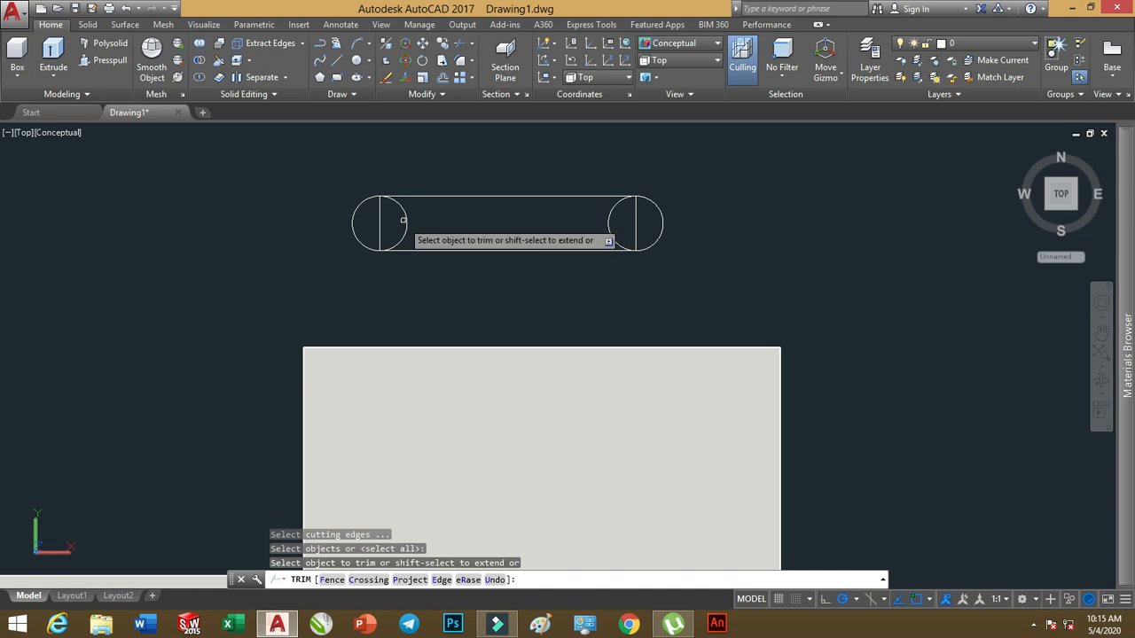
{"action": "left_click", "coordinate": [407, 223]}
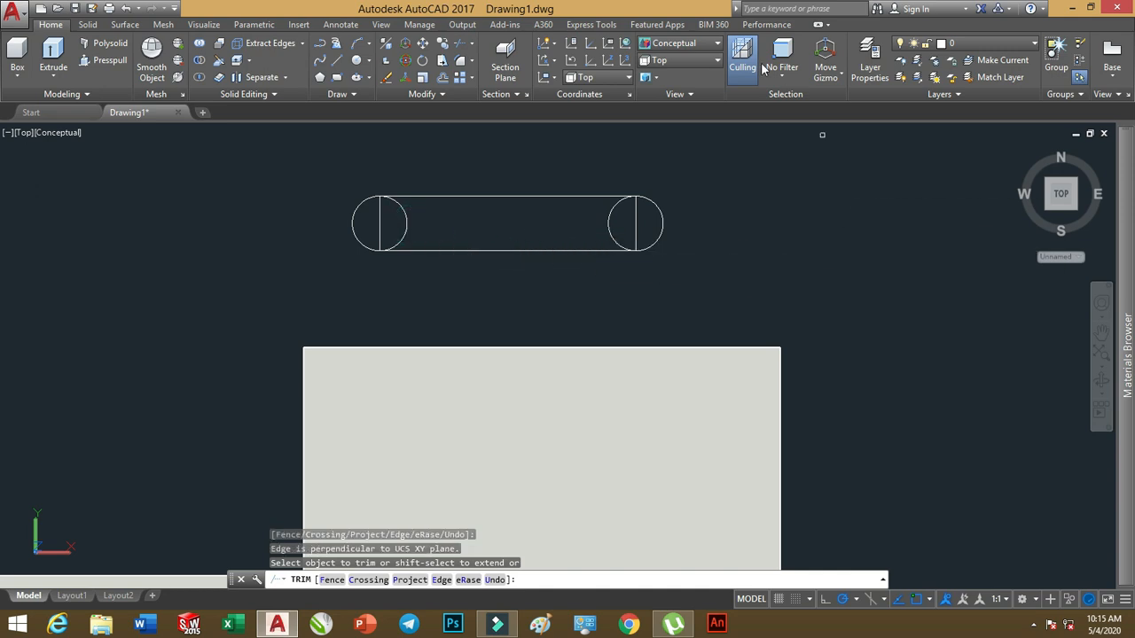
{"action": "left_click", "coordinate": [685, 60]}
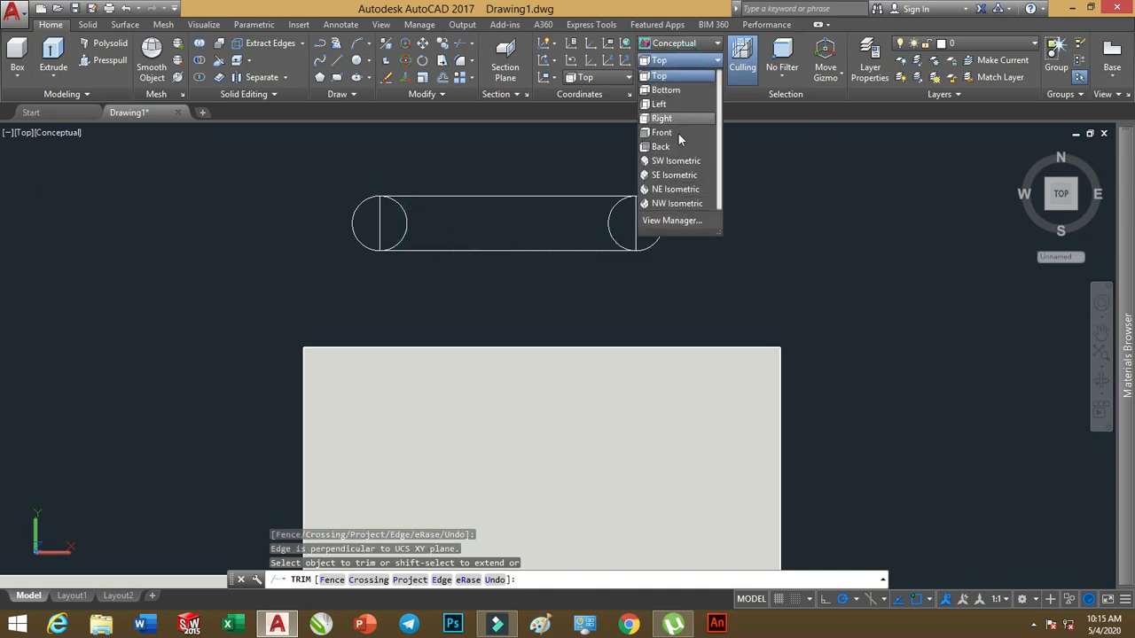
{"action": "left_click", "coordinate": [667, 75]}
Try to explode all the lines and circles of the slot outline again
{"action": "mouse_move", "coordinate": [626, 151]}
{"action": "middle_mouse_down"}
{"action": "mouse_move", "coordinate": [544, 281]}
{"action": "mouse_move", "coordinate": [527, 268]}
{"action": "middle_mouse_up"}
{"action": "scroll", "coordinate": [518, 272], "scroll_direction": "up", "scroll_amount": 2}
{"action": "scroll", "coordinate": [518, 272], "scroll_direction": "up", "scroll_amount": 2}
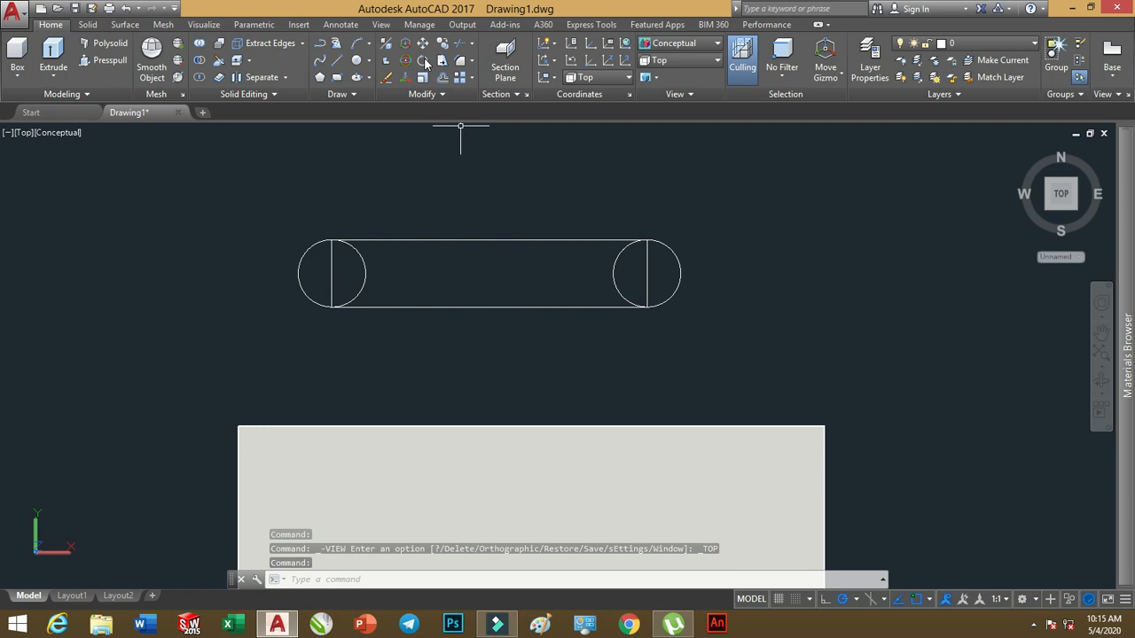
{"action": "left_click", "coordinate": [442, 94]}
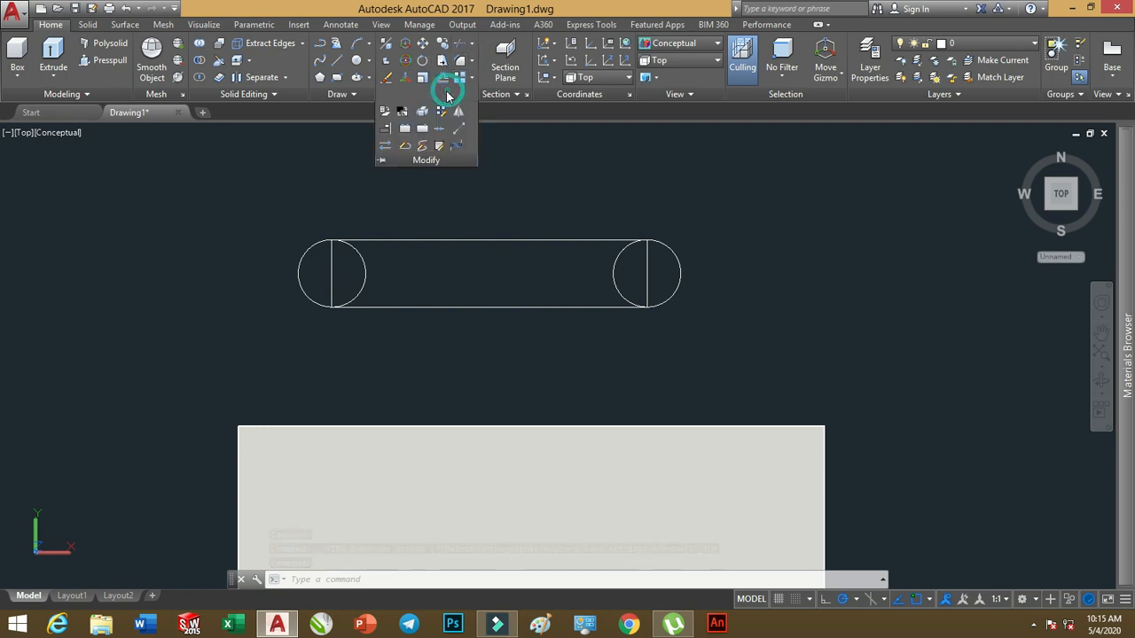
{"action": "left_click", "coordinate": [424, 112]}
{"action": "left_click", "coordinate": [724, 196]}
{"action": "left_click", "coordinate": [215, 369]}
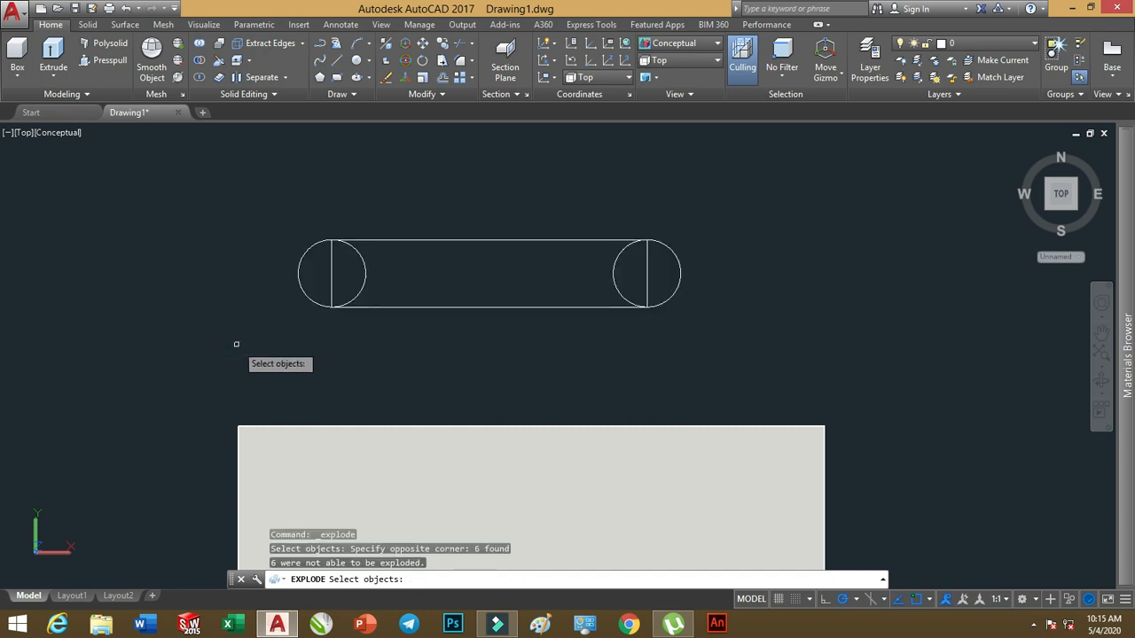
{"action": "key", "text": "Return"}
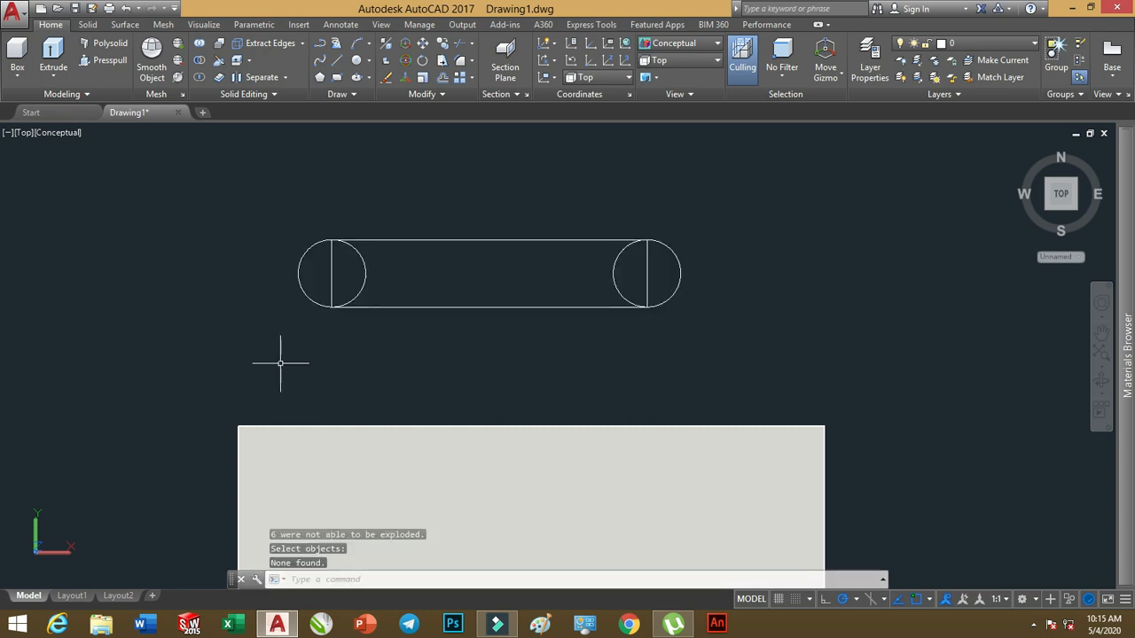
Erase the rectangle's two short side lines inside the slot's end circles
{"action": "left_click", "coordinate": [332, 264]}
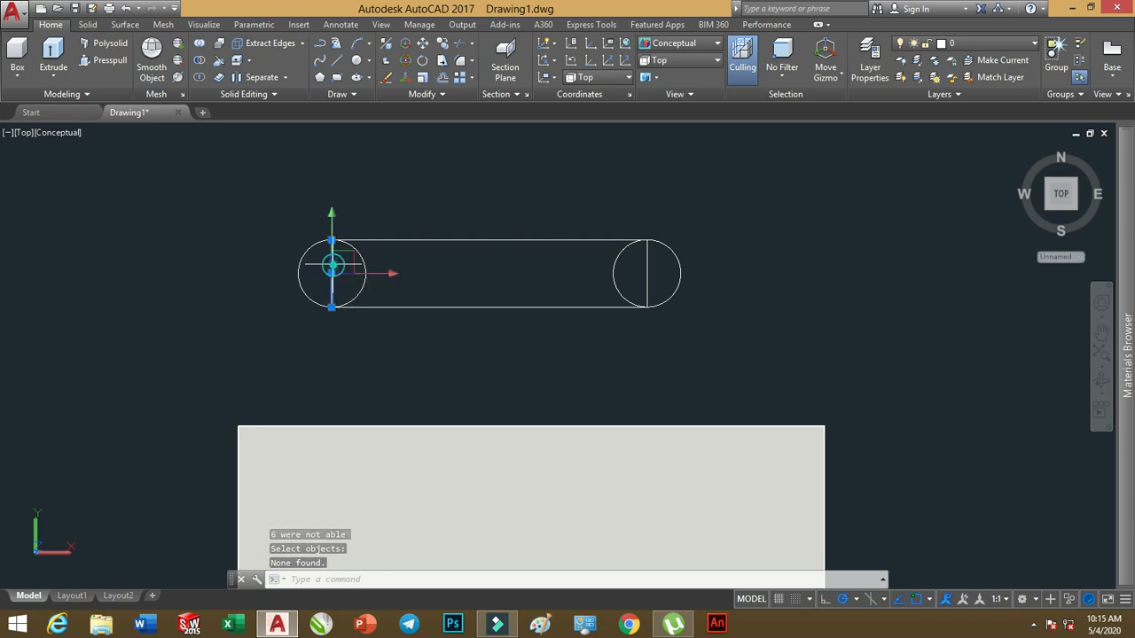
{"action": "left_click", "coordinate": [649, 266]}
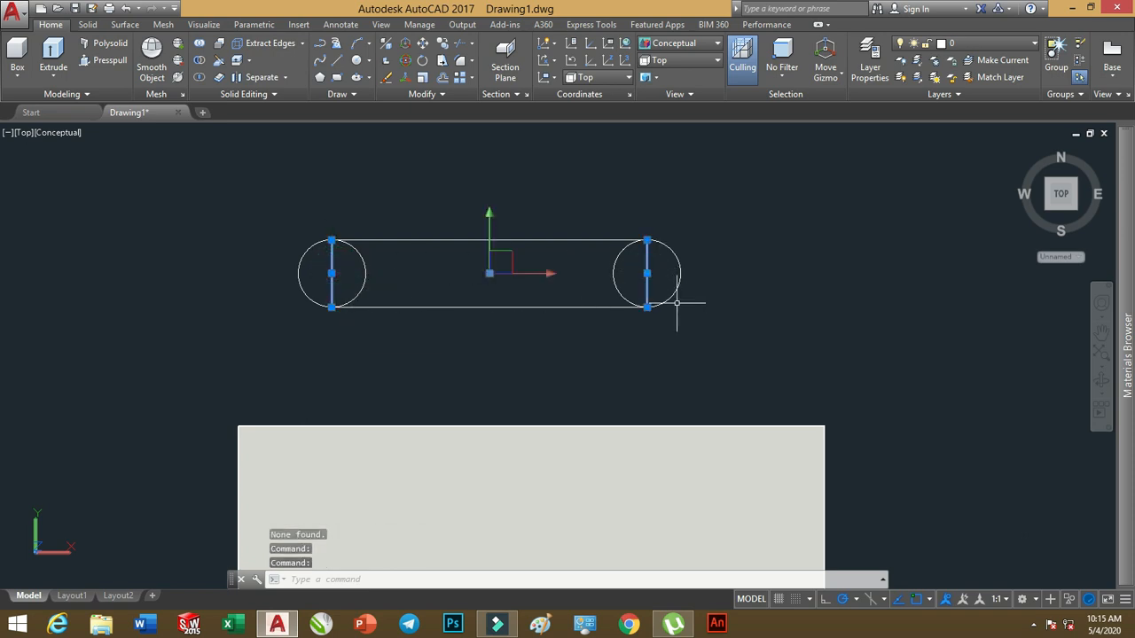
{"action": "key", "text": "Delete"}
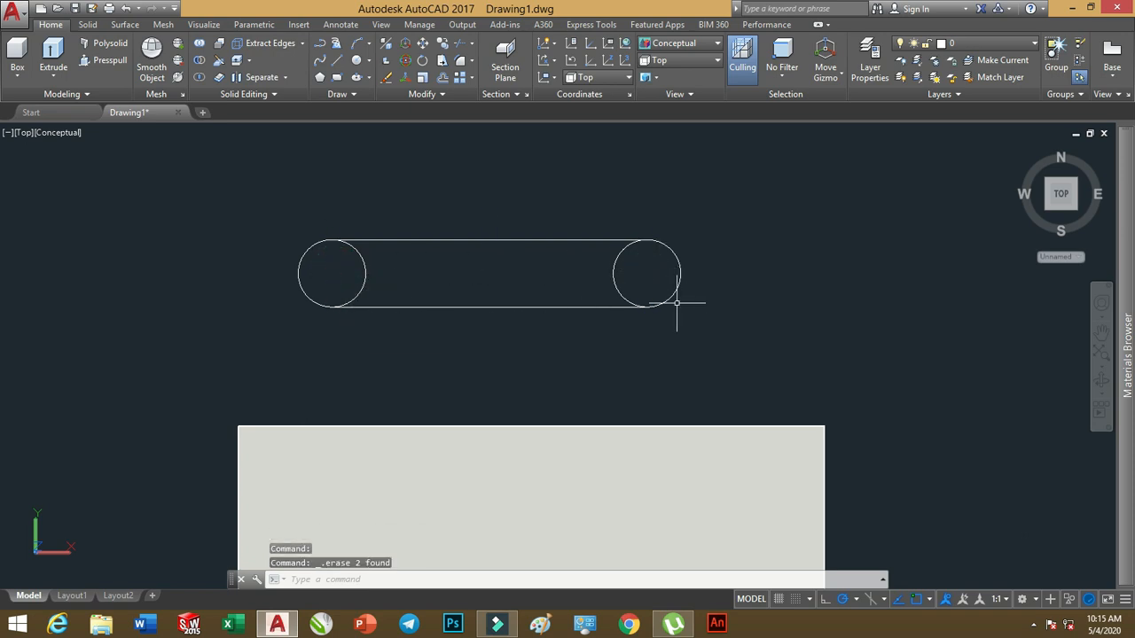
Try to trim the inner halves of both end circles using all objects as cutting edges
{"action": "left_click", "coordinate": [459, 47]}
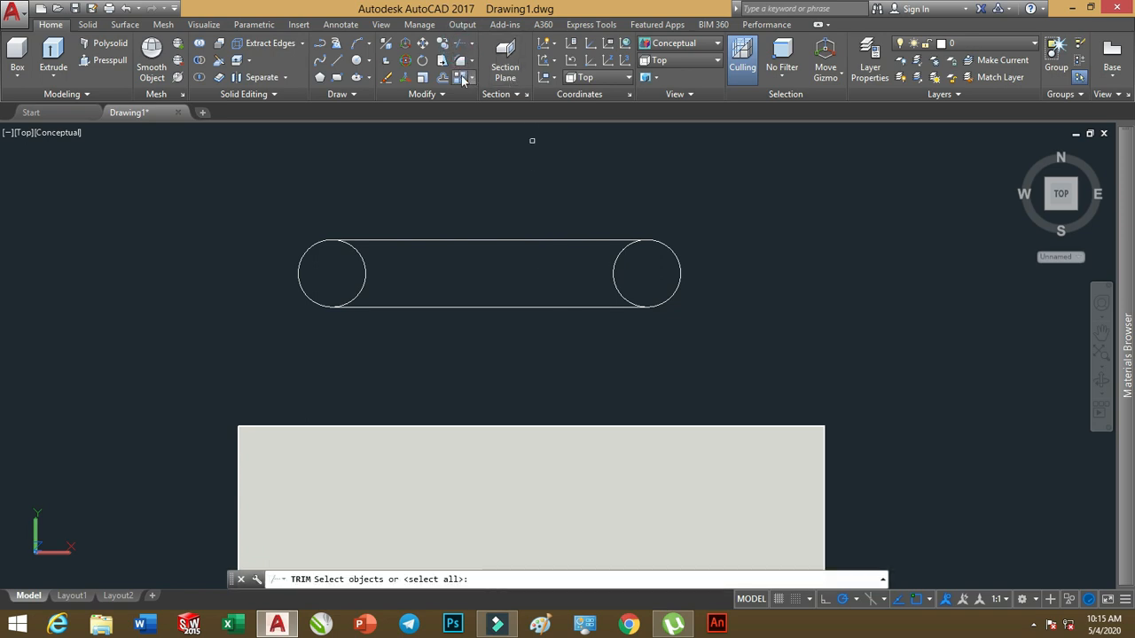
{"action": "key", "text": "Return"}
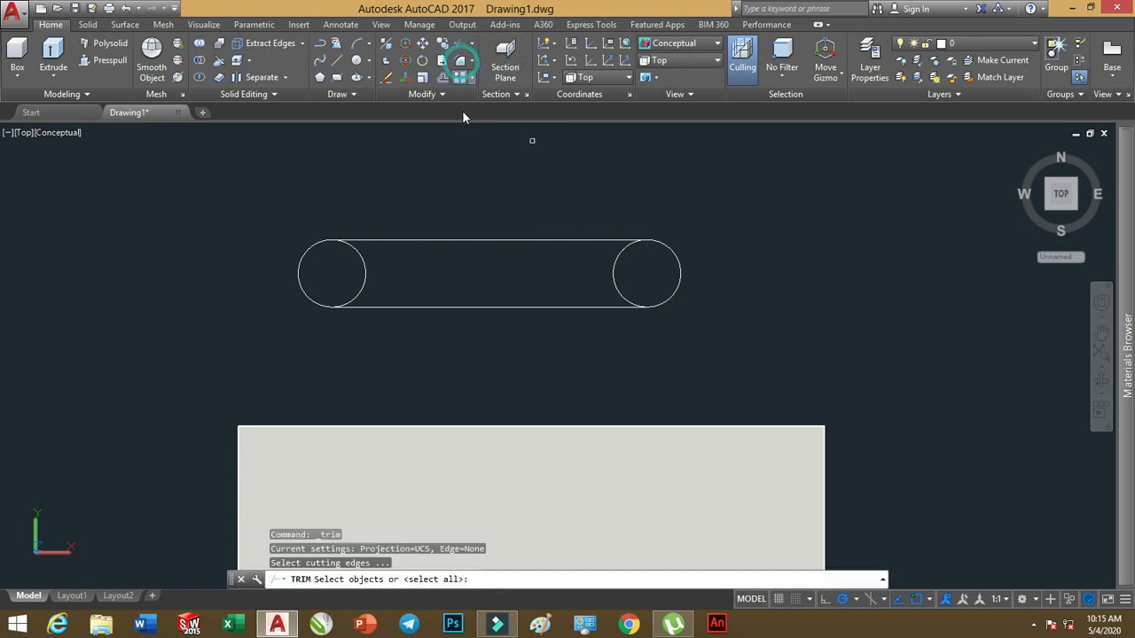
{"action": "left_click", "coordinate": [365, 272]}
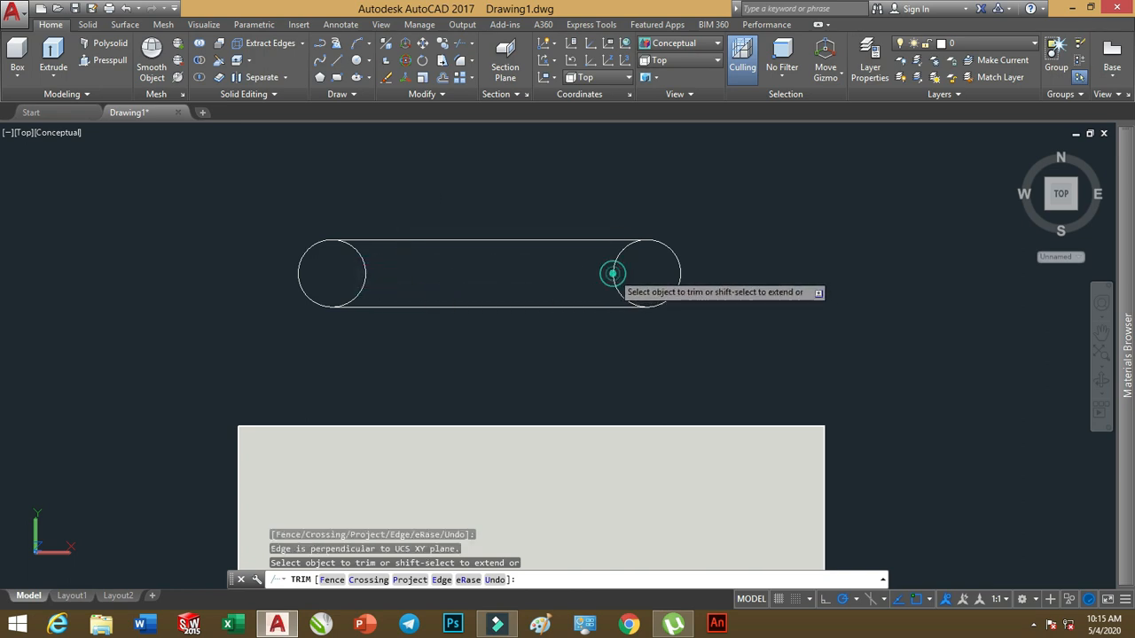
Trim the inner halves of both end circles, using only the slot's two lines and two circles as cutting edges
{"action": "left_click", "coordinate": [476, 42]}
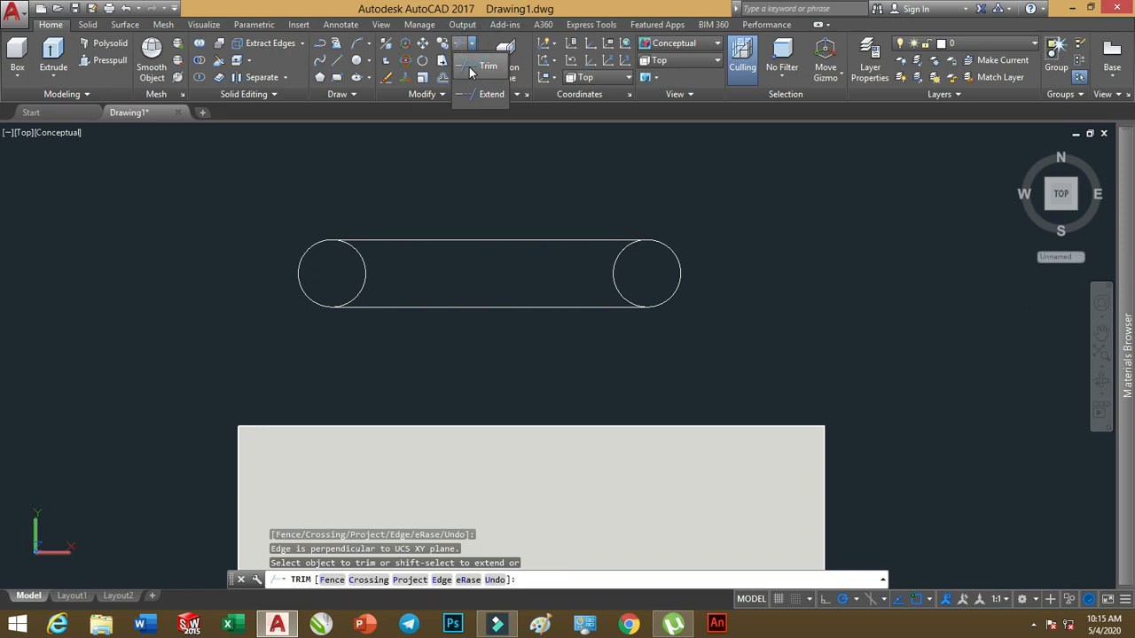
{"action": "left_click", "coordinate": [469, 66]}
{"action": "left_click", "coordinate": [733, 180]}
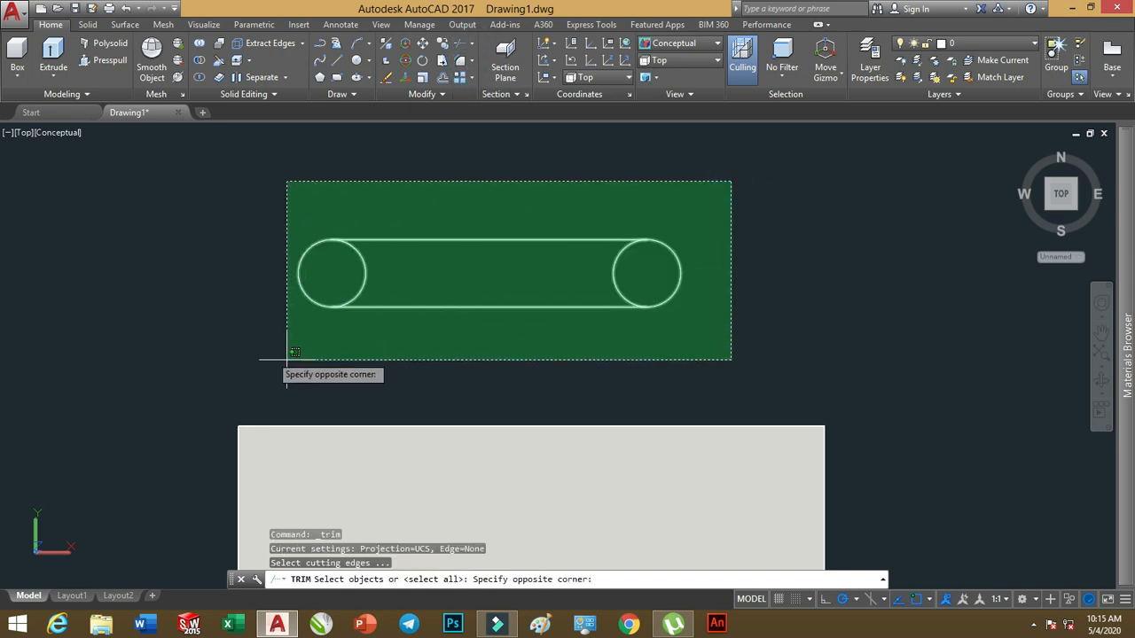
{"action": "left_click", "coordinate": [229, 388]}
{"action": "key", "text": "Return"}
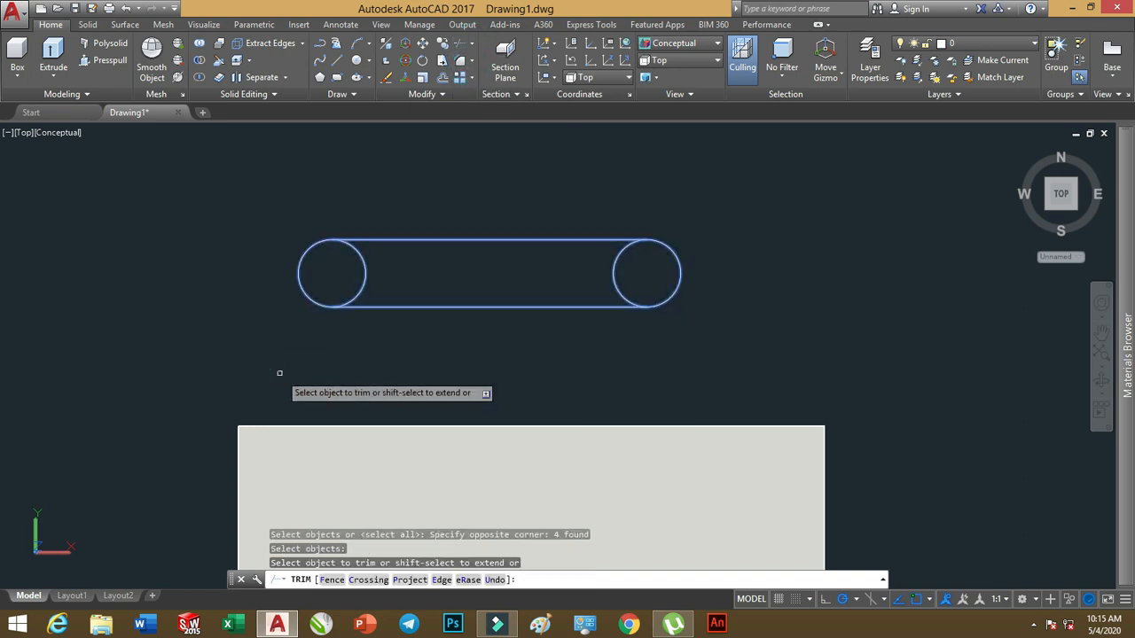
{"action": "left_click", "coordinate": [365, 277]}
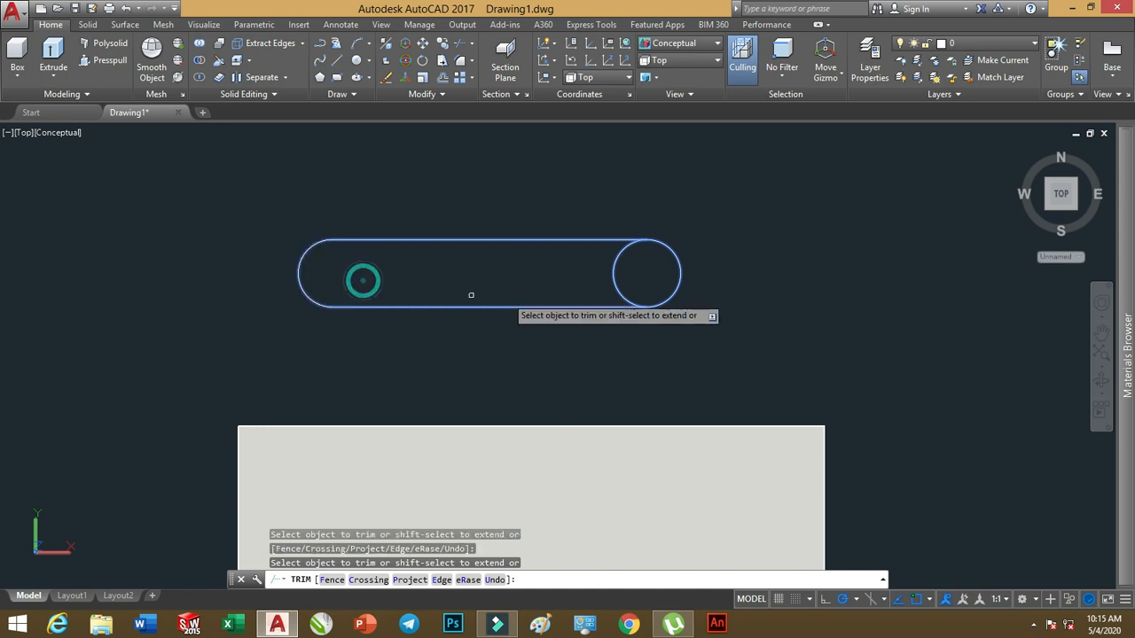
{"action": "left_click", "coordinate": [614, 268]}
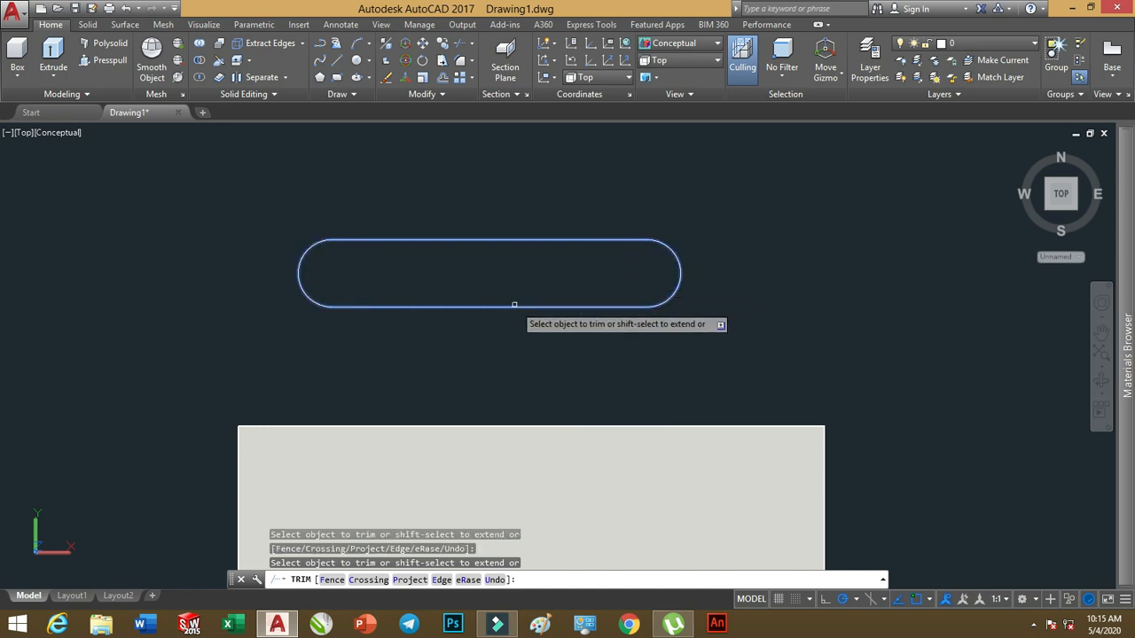
Convert the closed slot outline's two lines and two arcs into a single region
{"action": "scroll", "coordinate": [601, 334], "scroll_direction": "down", "scroll_amount": 1}
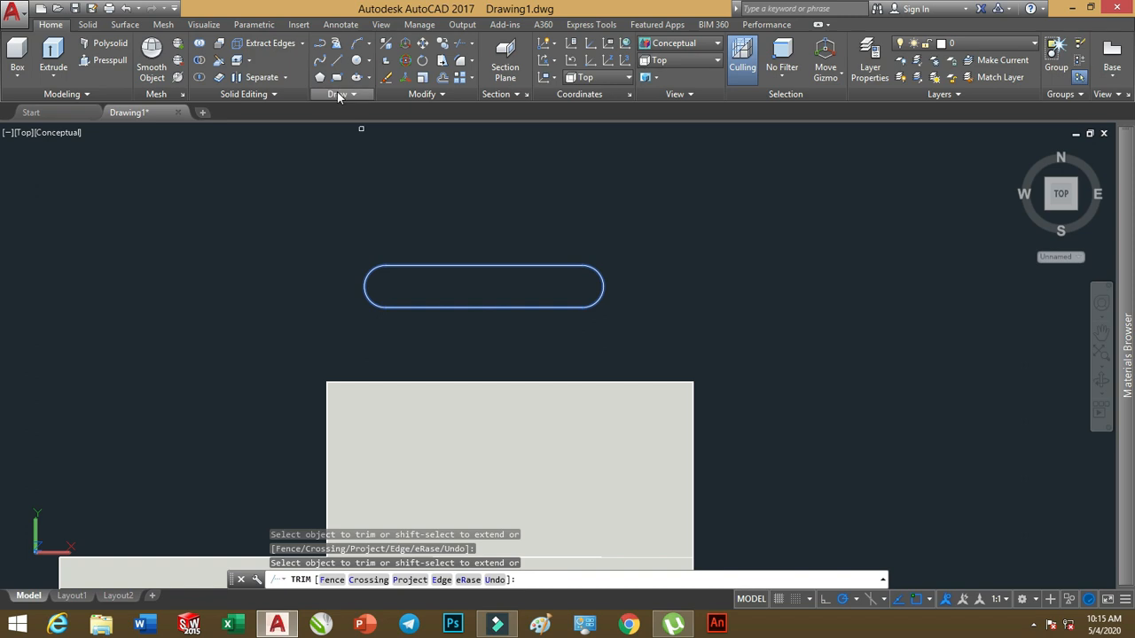
{"action": "left_click", "coordinate": [339, 94]}
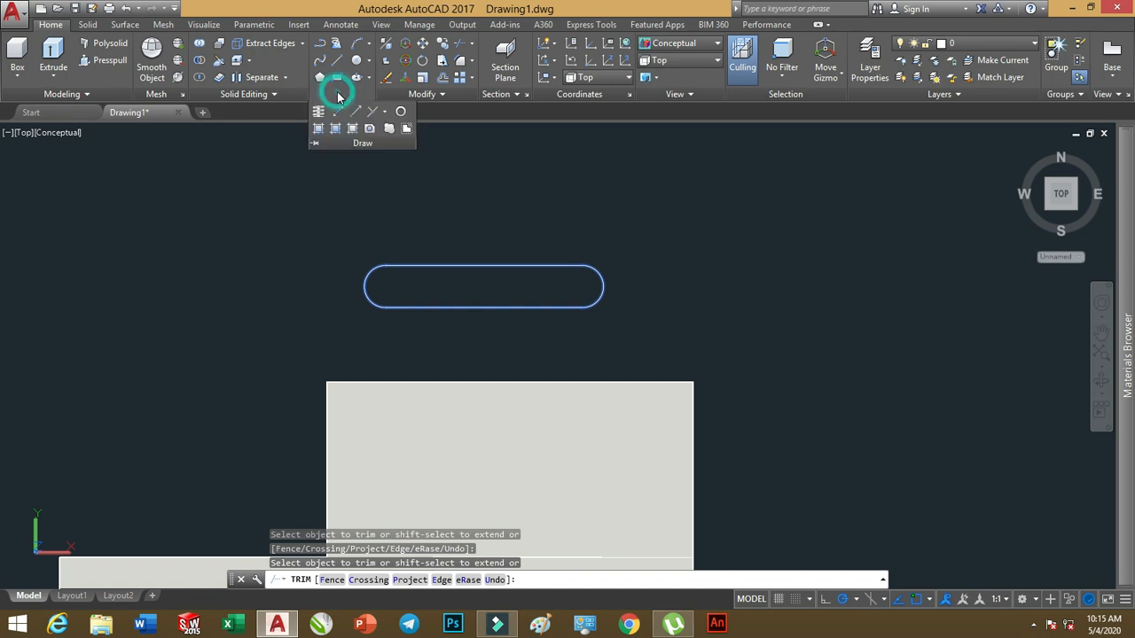
{"action": "left_click", "coordinate": [371, 131]}
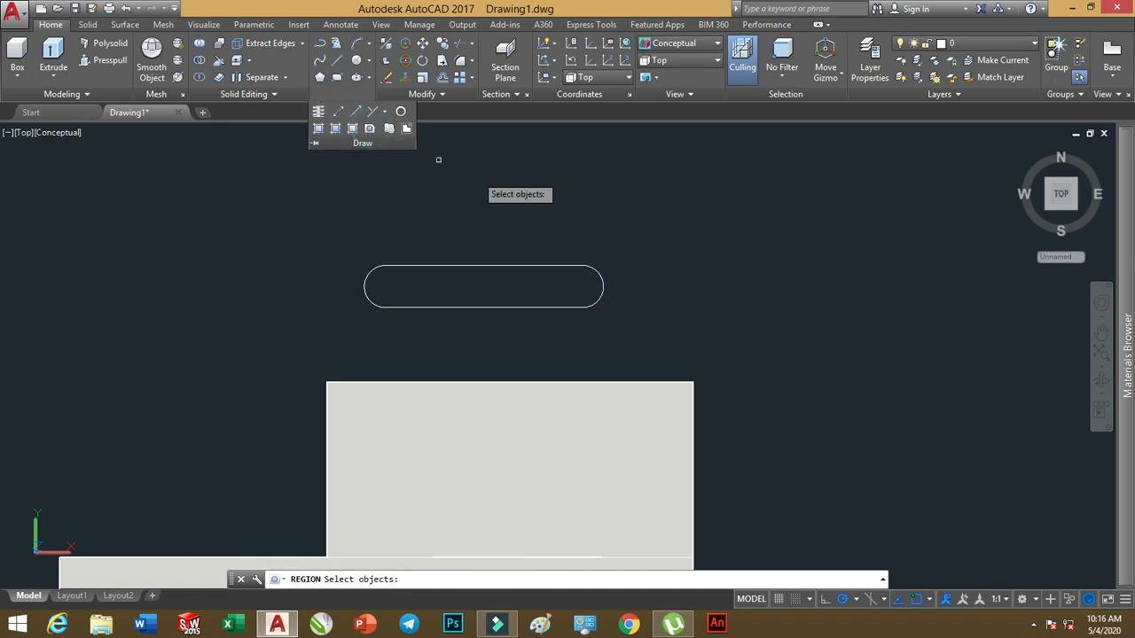
{"action": "left_click", "coordinate": [668, 237]}
{"action": "left_click", "coordinate": [268, 348]}
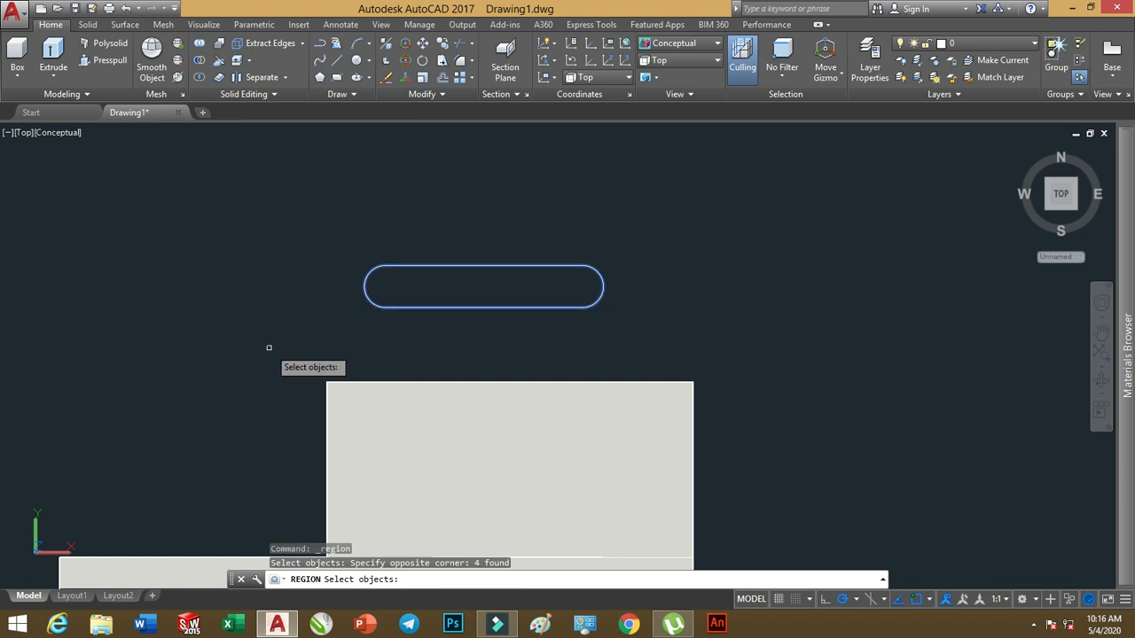
{"action": "key", "text": "Return"}
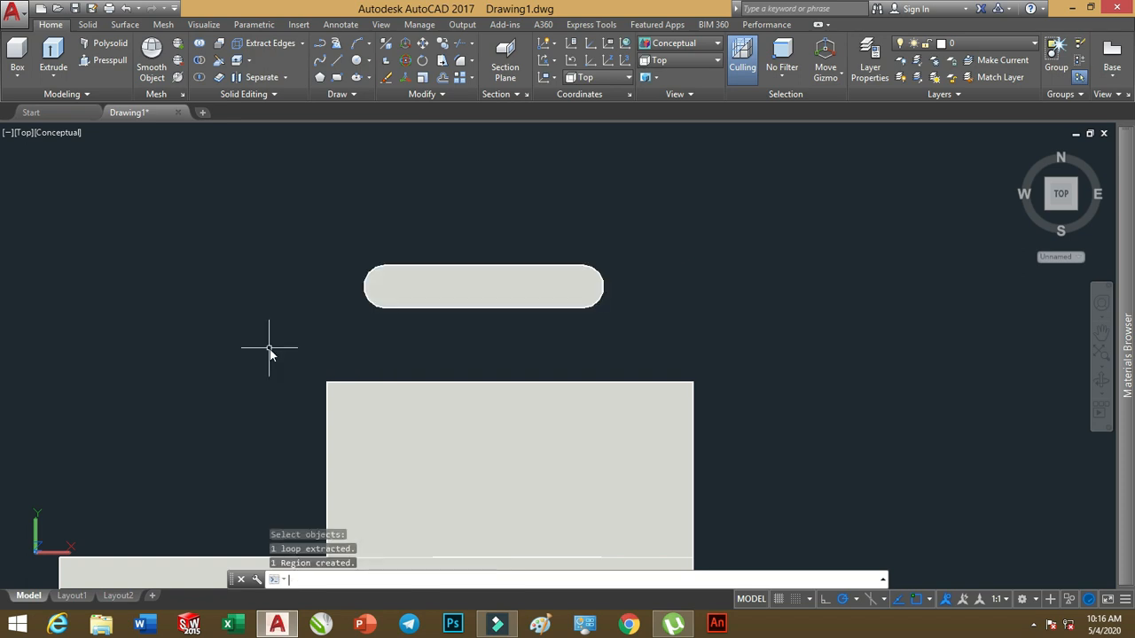
Show the model in 2D Wireframe and move the slot region from its right arc's centre onto the foot's upper-right corner
{"action": "left_click", "coordinate": [717, 42]}
{"action": "left_click", "coordinate": [669, 74]}
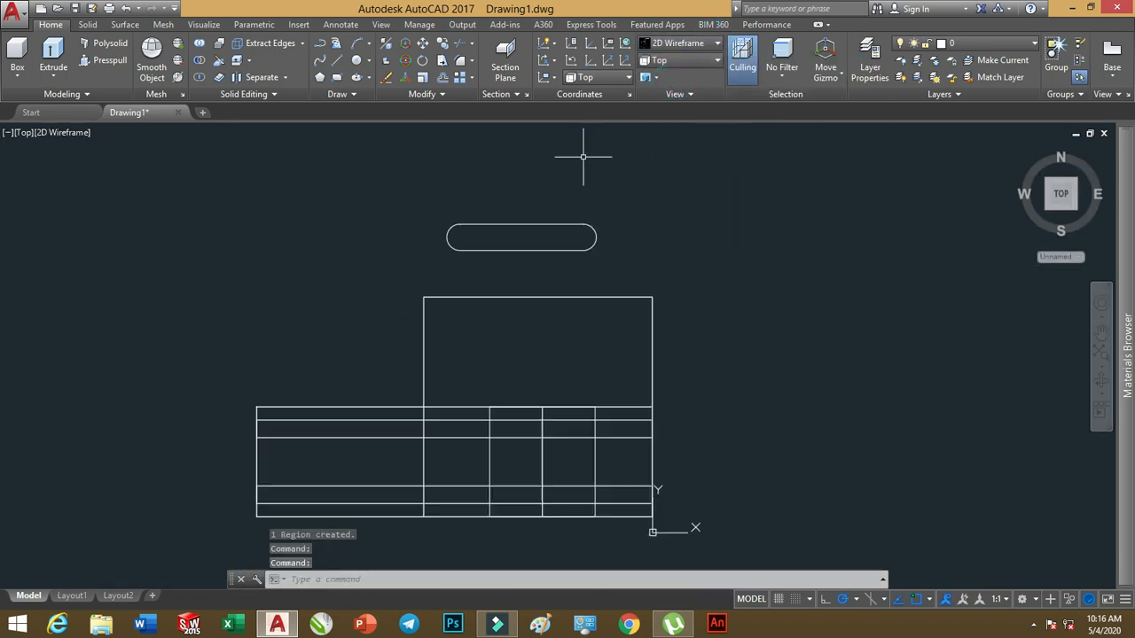
{"action": "middle_click_drag", "start_coordinate": [772, 246], "coordinate": [737, 245]}
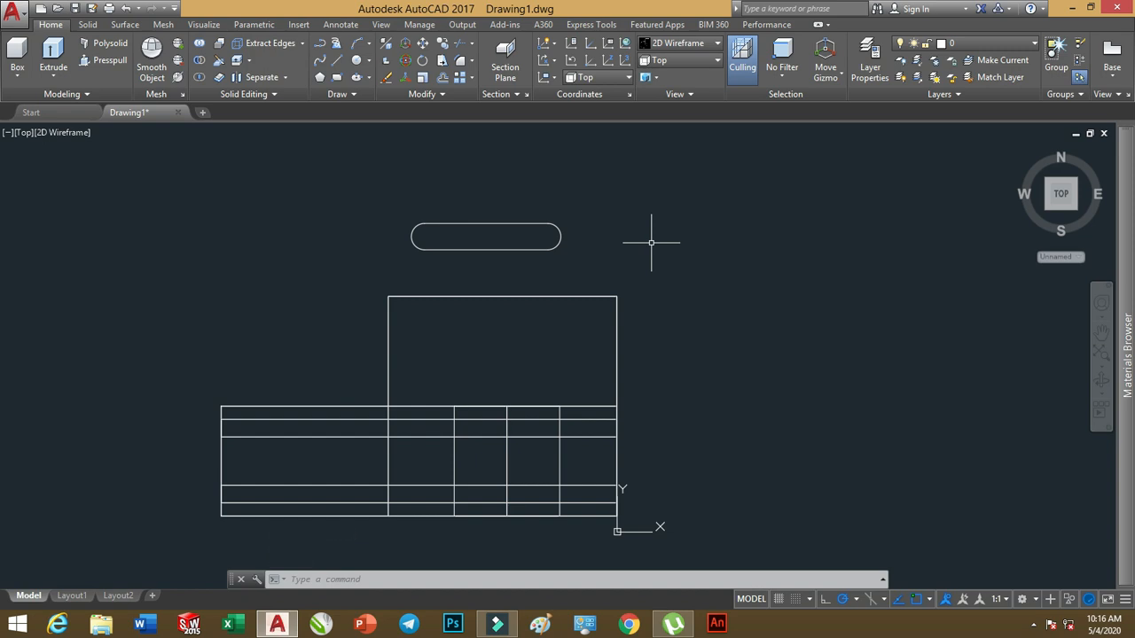
{"action": "left_click", "coordinate": [425, 46]}
{"action": "left_click", "coordinate": [560, 235]}
{"action": "key", "text": "Return"}
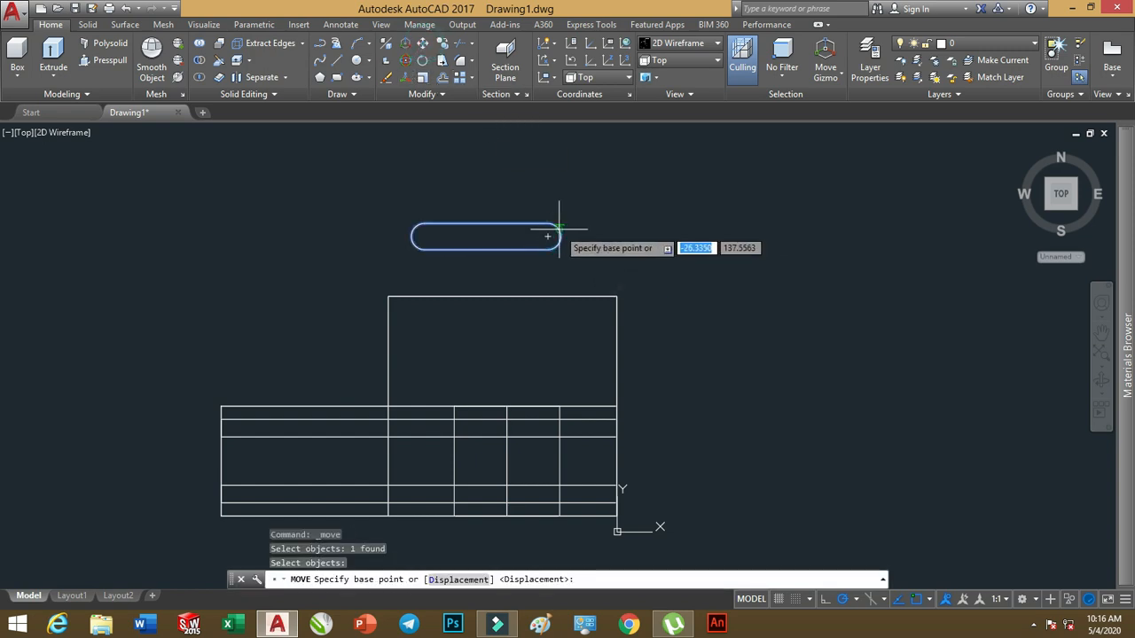
{"action": "left_click", "coordinate": [547, 236]}
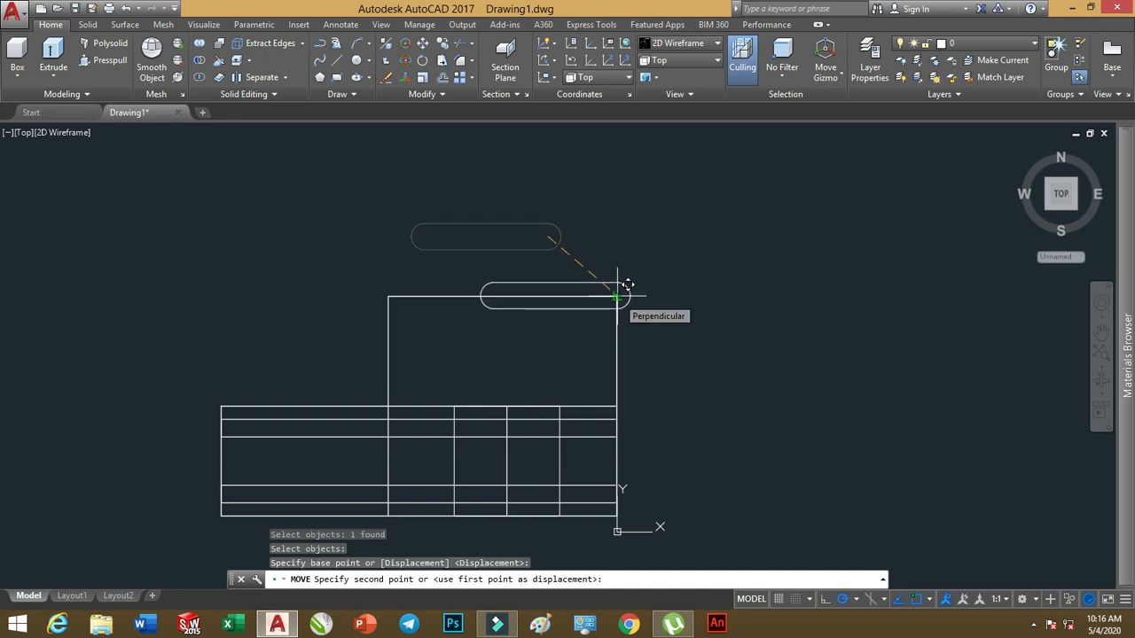
{"action": "left_click", "coordinate": [618, 294]}
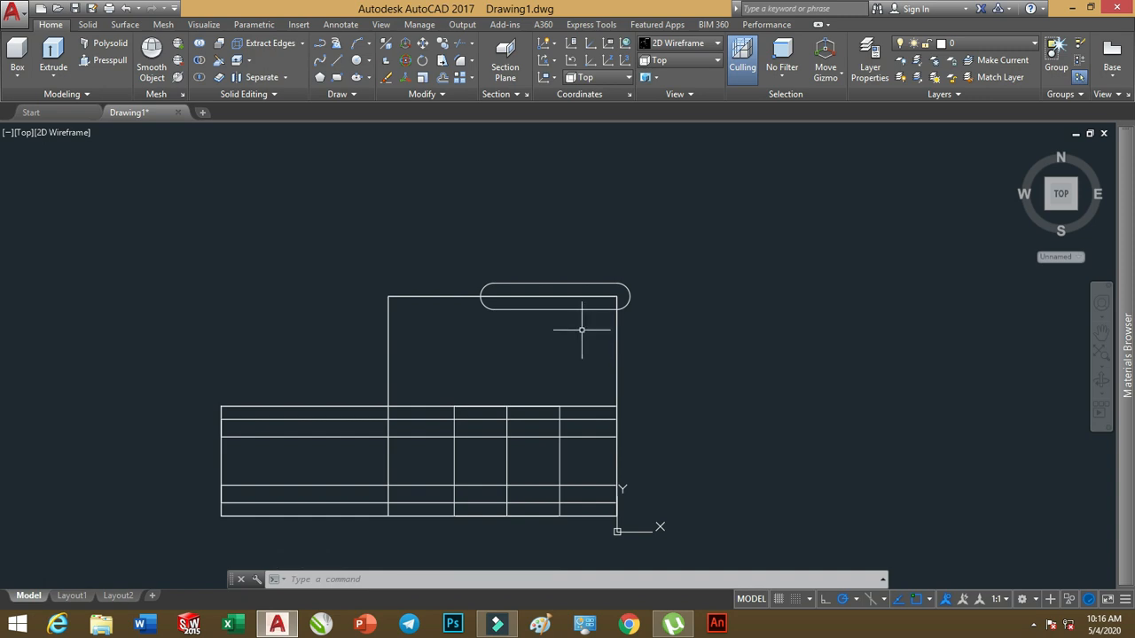
Move the slot region 26 mm at 270° from its right arc's centre, down along the foot's right edge
{"action": "left_click", "coordinate": [422, 46]}
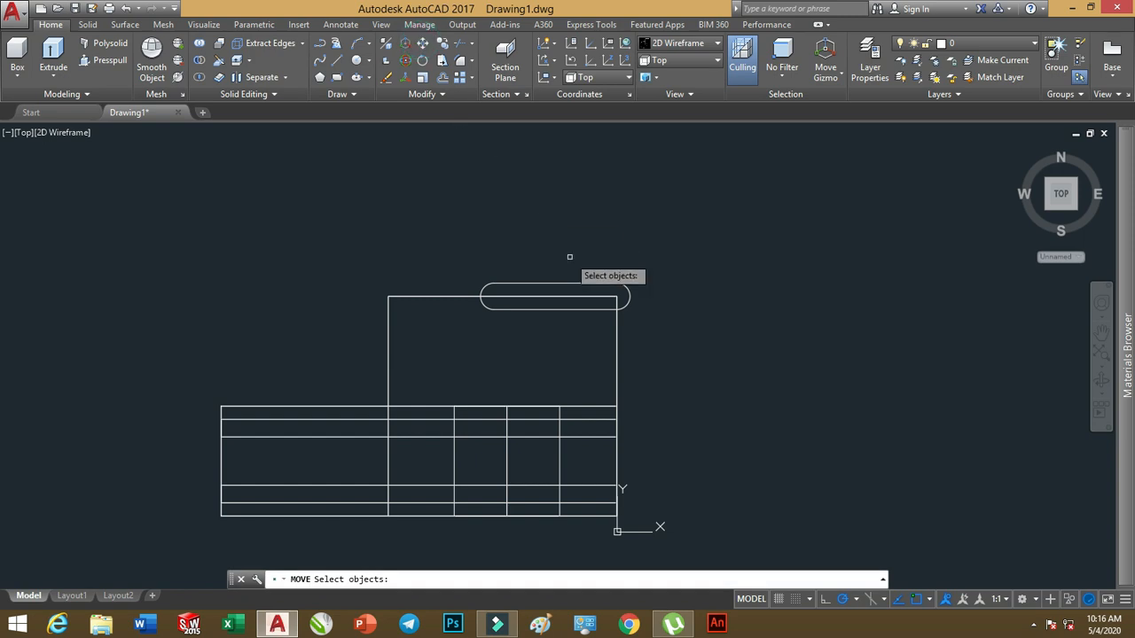
{"action": "left_click", "coordinate": [579, 280]}
{"action": "left_click", "coordinate": [574, 285]}
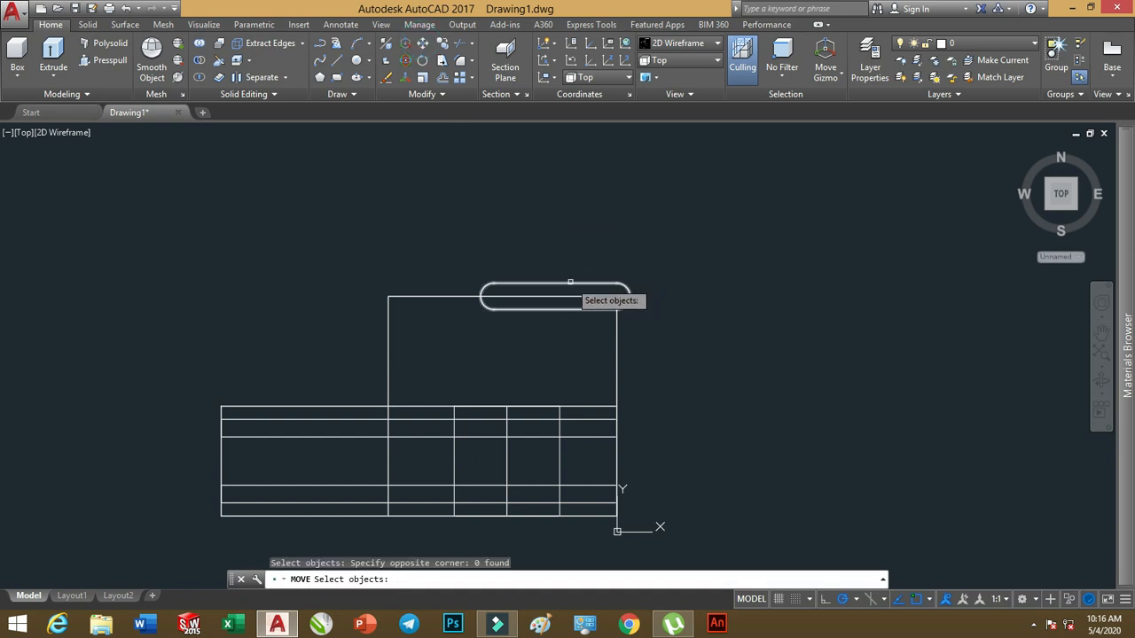
{"action": "left_click", "coordinate": [574, 285]}
{"action": "key", "text": "Return"}
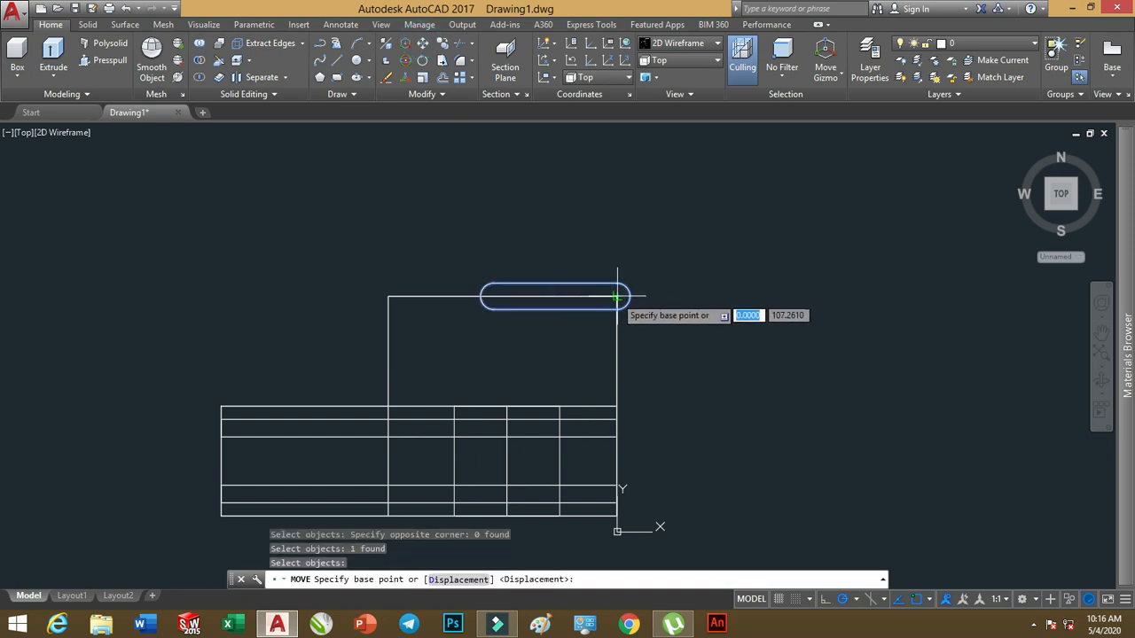
{"action": "left_click", "coordinate": [617, 297]}
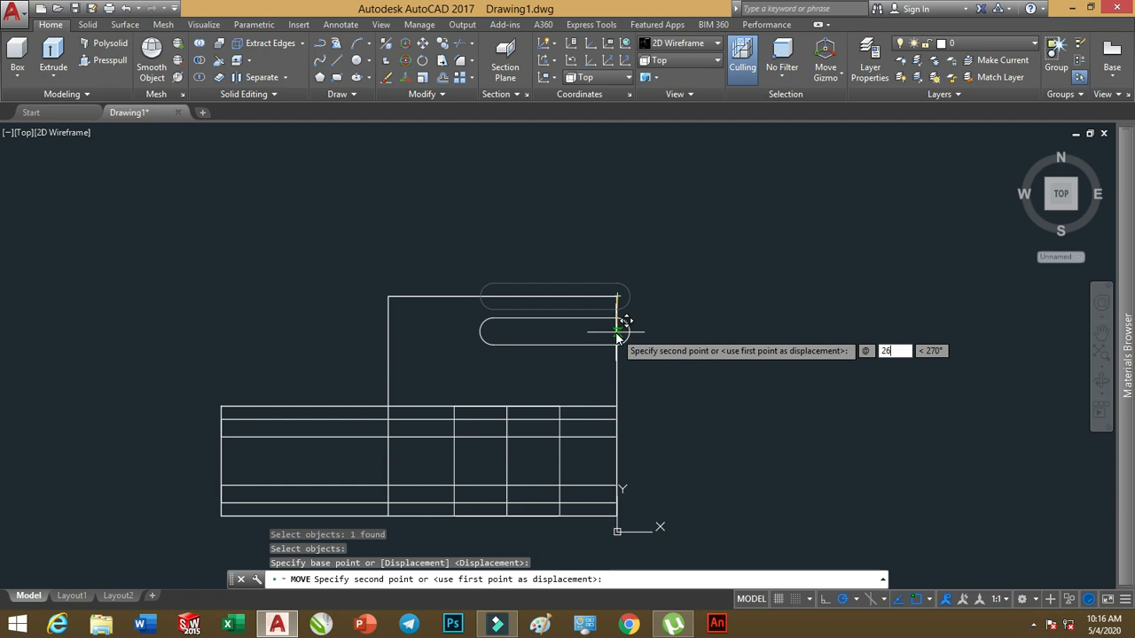
{"action": "type", "text": "26"}
{"action": "key", "text": "Tab"}
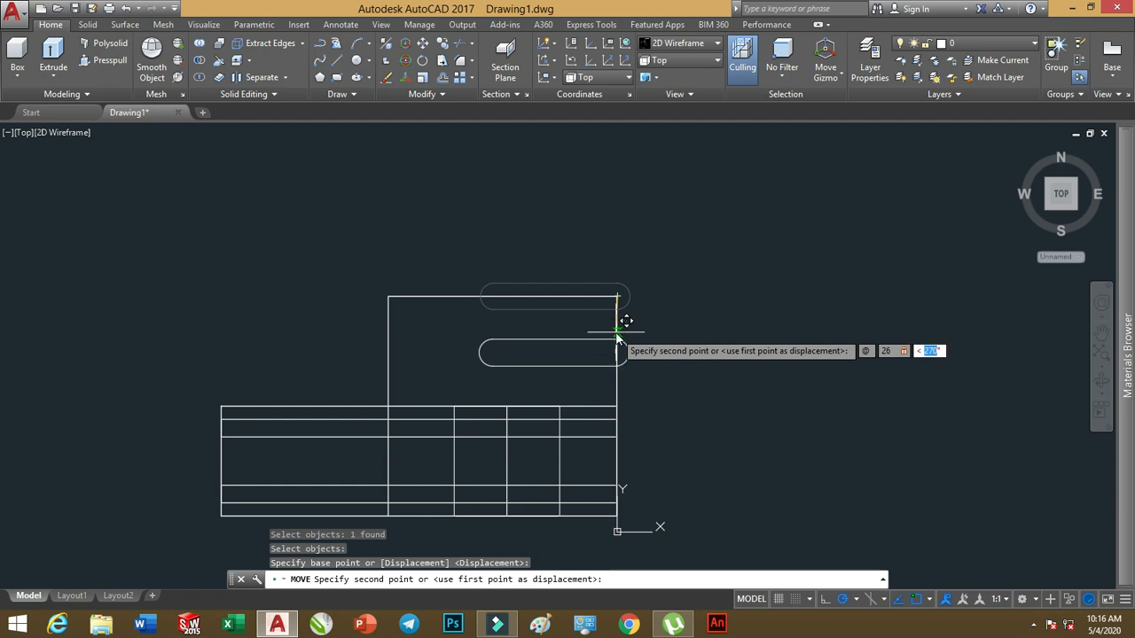
{"action": "key", "text": "Return"}
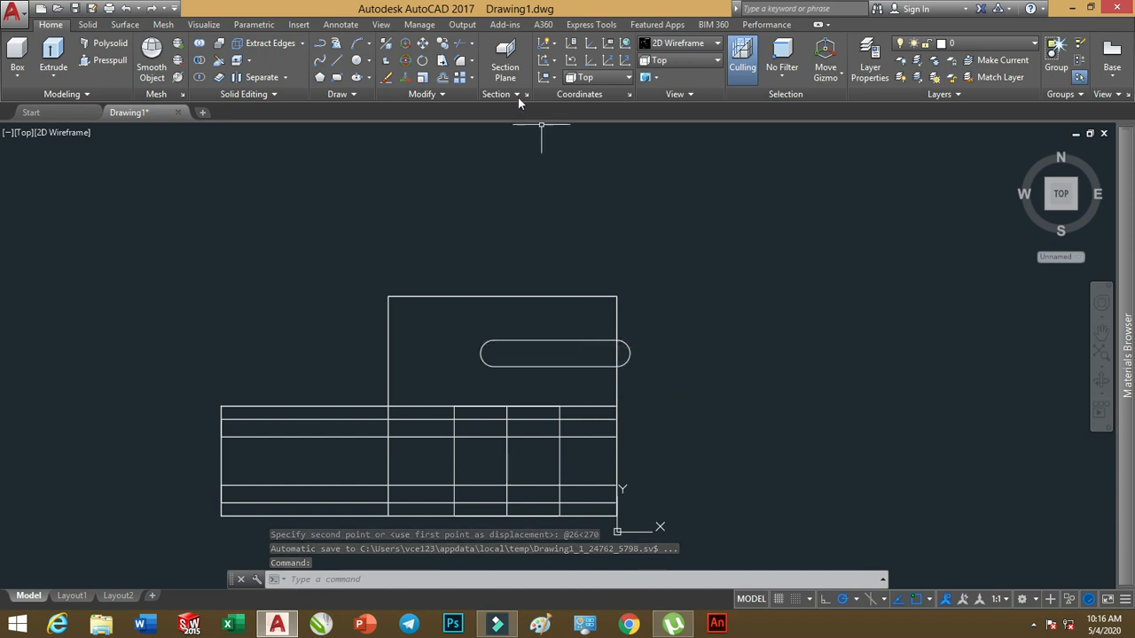
Move the slot region 24 mm at 180° from its right arc's centre, inward from the foot's right edge
{"action": "left_click", "coordinate": [424, 42]}
{"action": "left_click", "coordinate": [626, 348]}
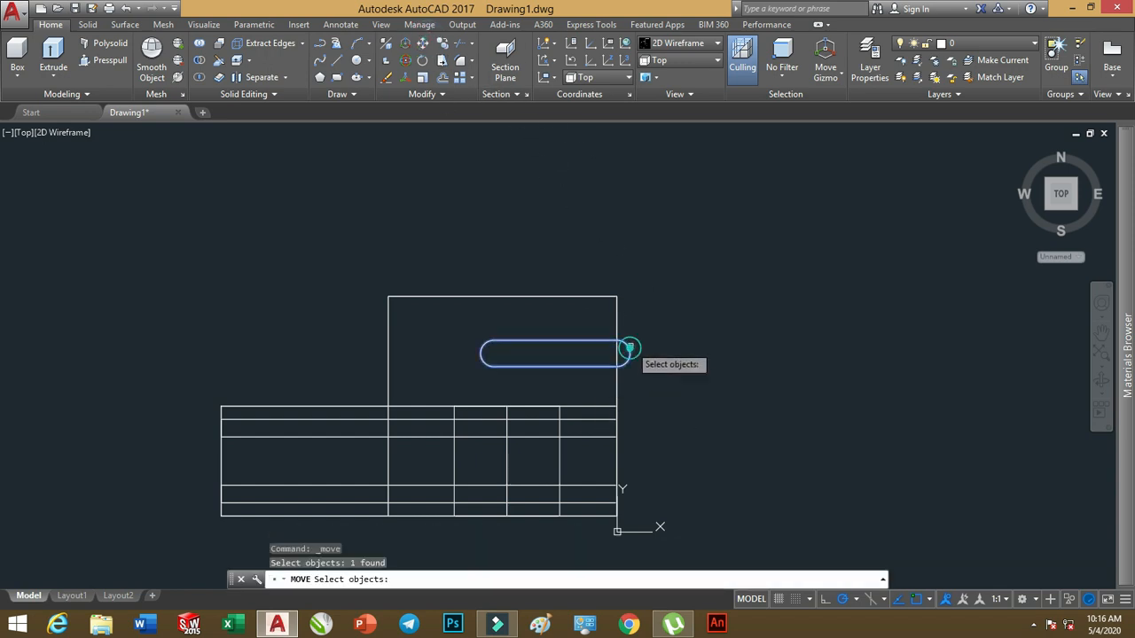
{"action": "key", "text": "Return"}
{"action": "left_click", "coordinate": [618, 353]}
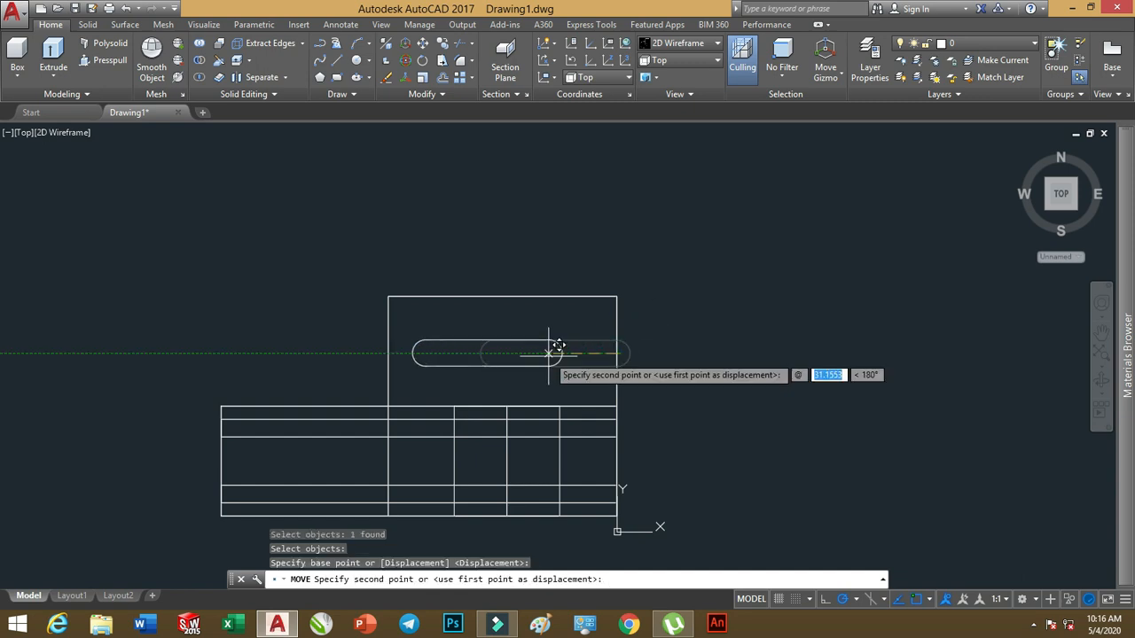
{"action": "type", "text": "24"}
{"action": "key", "text": "Tab"}
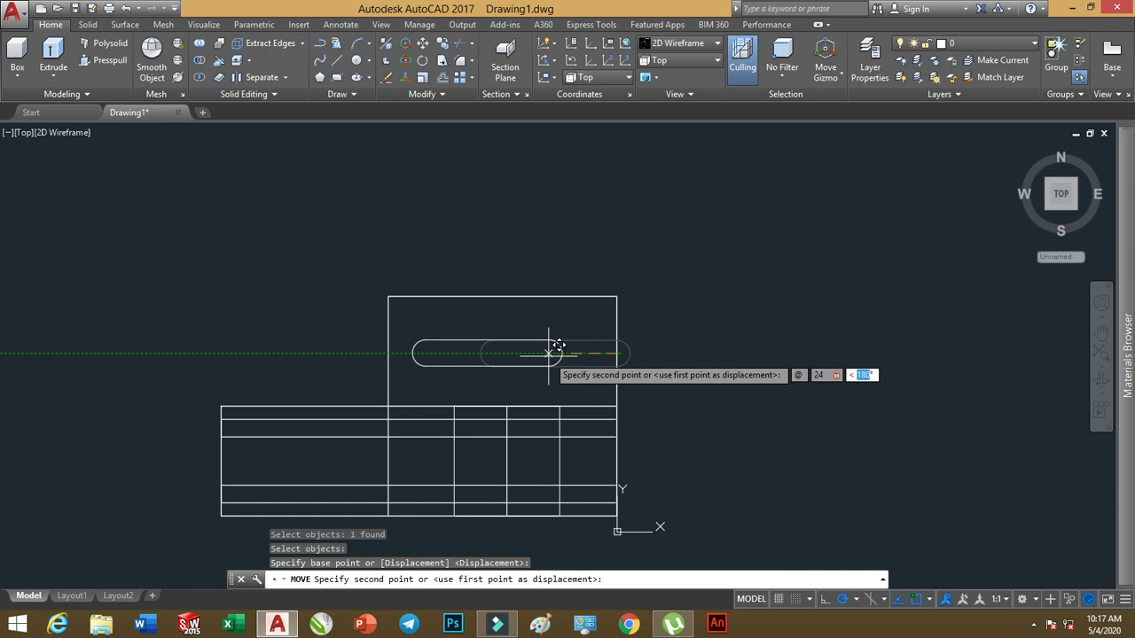
{"action": "key", "text": "Return"}
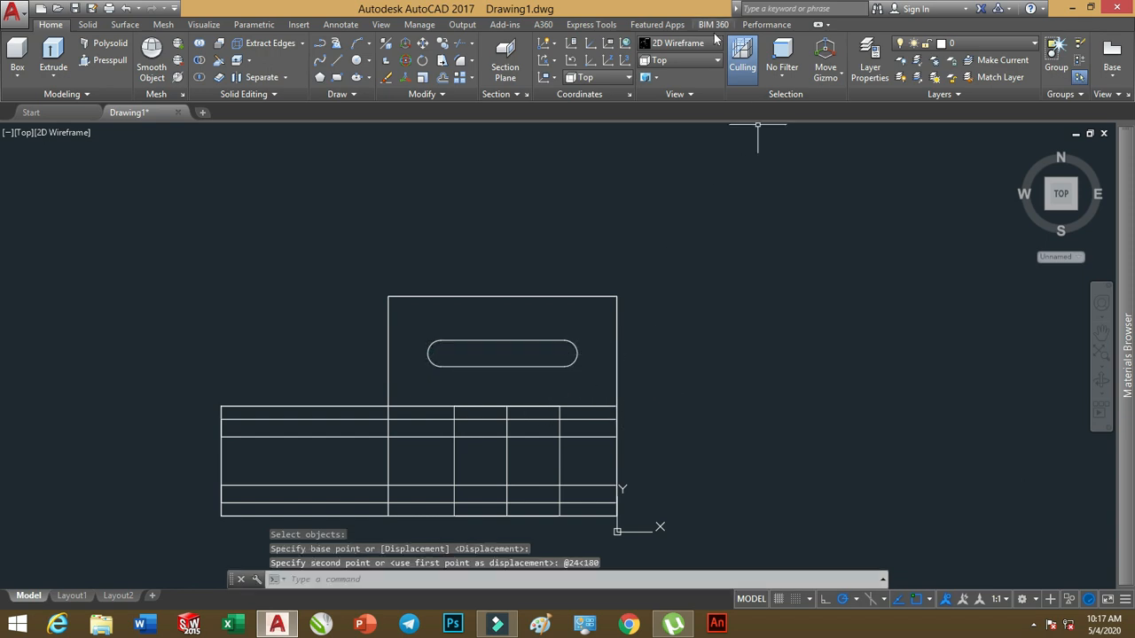
In the NE Isometric view, extrude the slot region upward as a solid extending well above the foot's top face
{"action": "left_click", "coordinate": [696, 62]}
{"action": "left_click", "coordinate": [670, 189]}
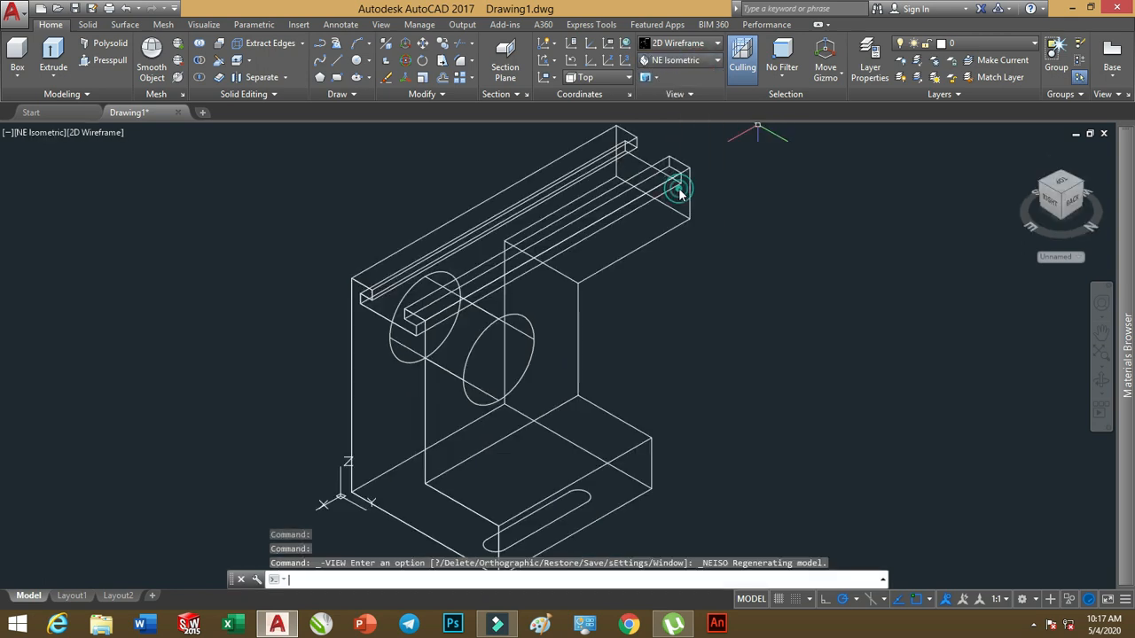
{"action": "middle_click_drag", "start_coordinate": [664, 358], "coordinate": [635, 278]}
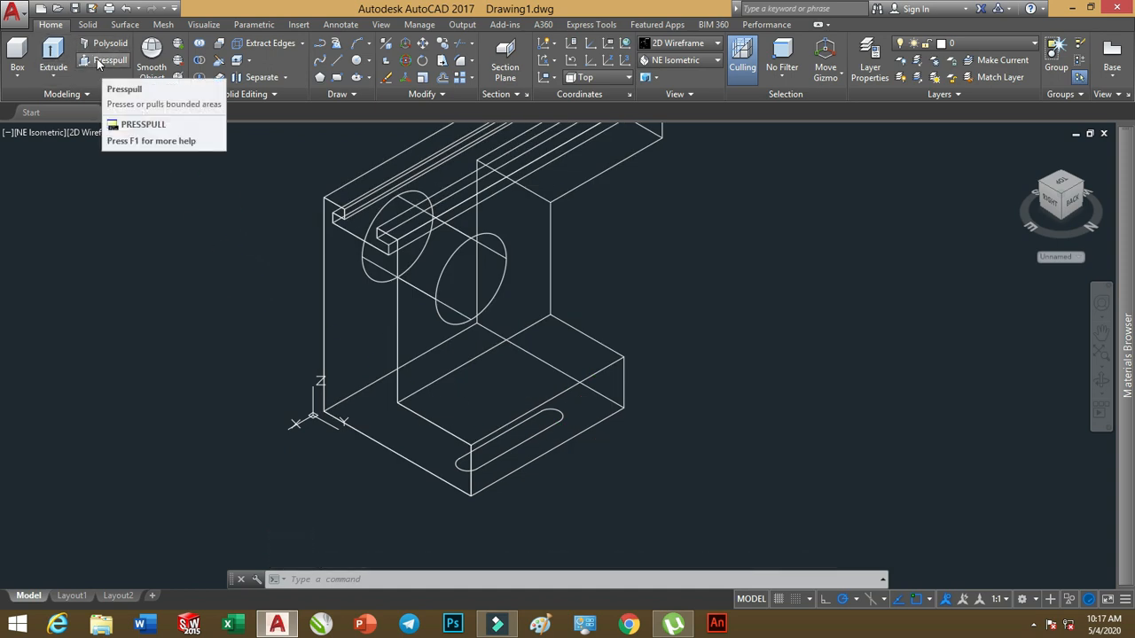
{"action": "left_click", "coordinate": [53, 55]}
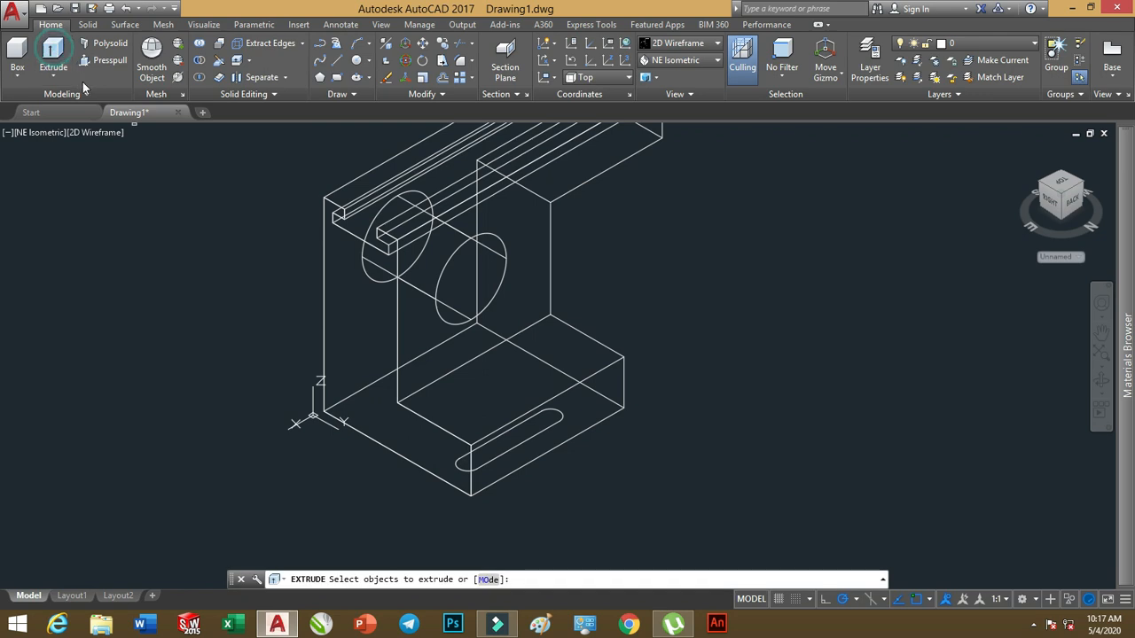
{"action": "left_click", "coordinate": [535, 429]}
{"action": "right_click", "coordinate": [582, 404]}
{"action": "left_click", "coordinate": [598, 414]}
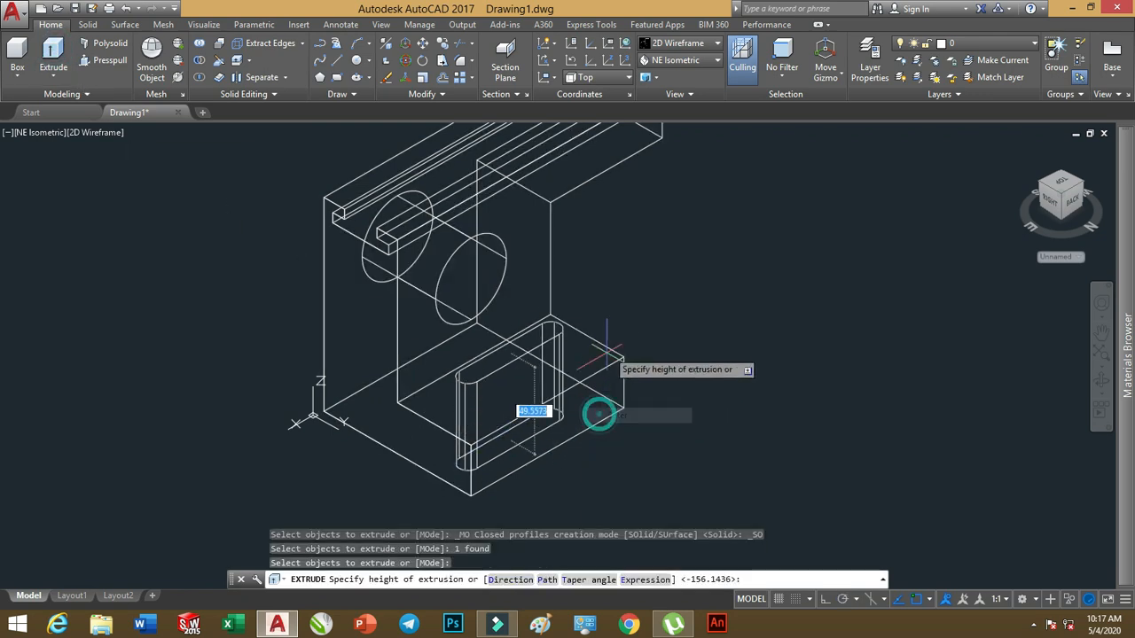
{"action": "left_click", "coordinate": [648, 292]}
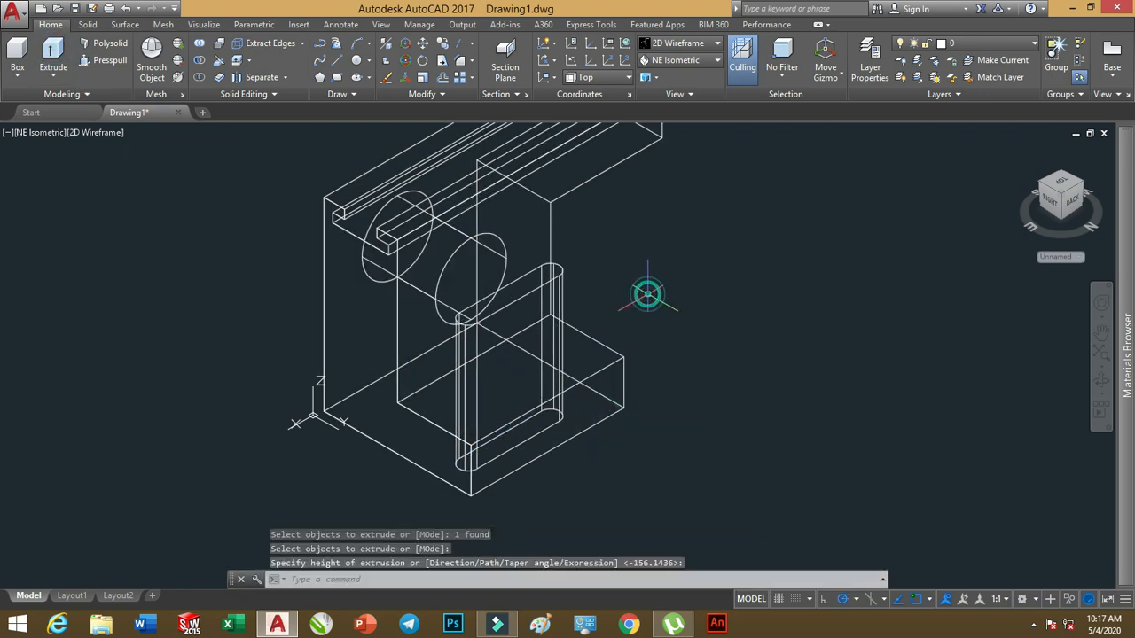
Show the model in the Conceptual style and subtract the extruded slot solid from the bracket
{"action": "left_click", "coordinate": [697, 46]}
{"action": "left_click", "coordinate": [727, 72]}
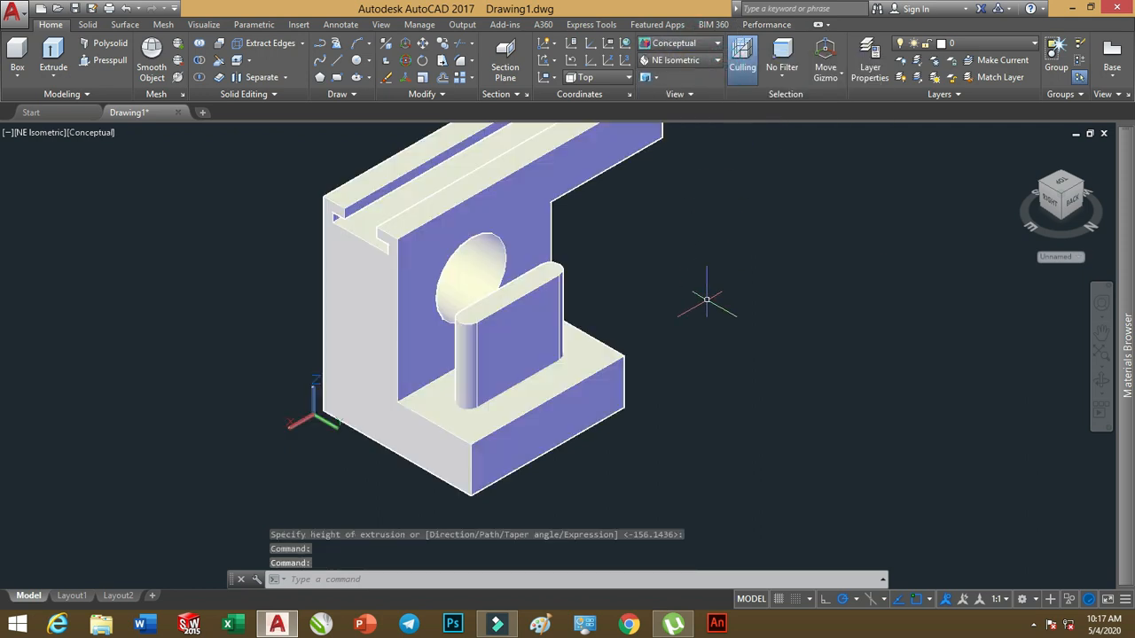
{"action": "left_click", "coordinate": [200, 61]}
{"action": "left_click", "coordinate": [527, 163]}
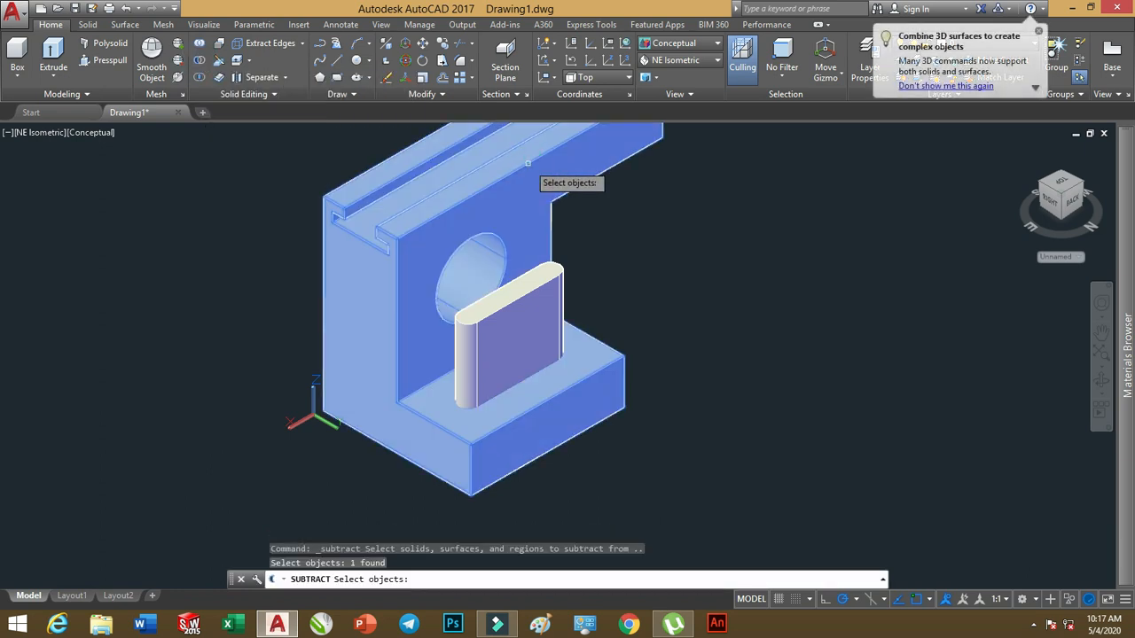
{"action": "key", "text": "Return"}
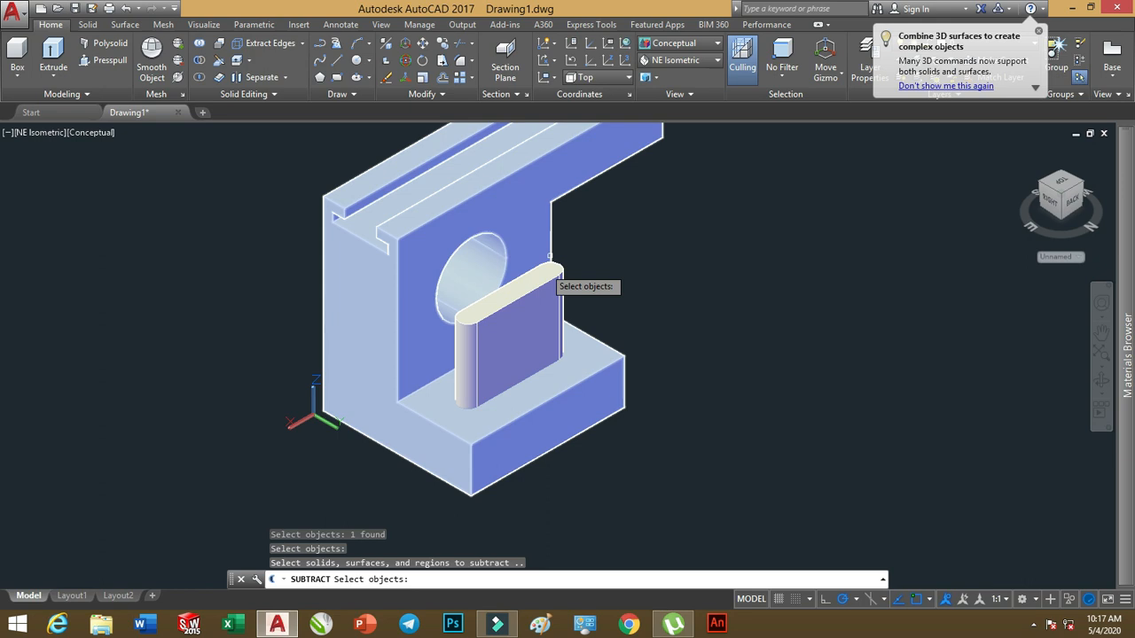
{"action": "left_click", "coordinate": [535, 293]}
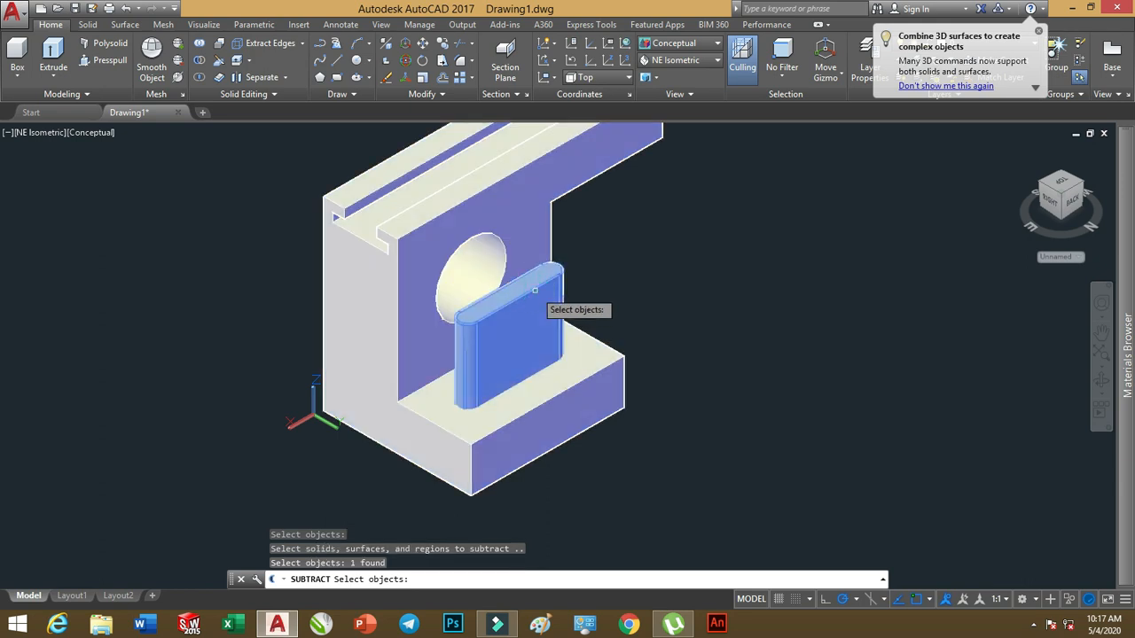
{"action": "key", "text": "Return"}
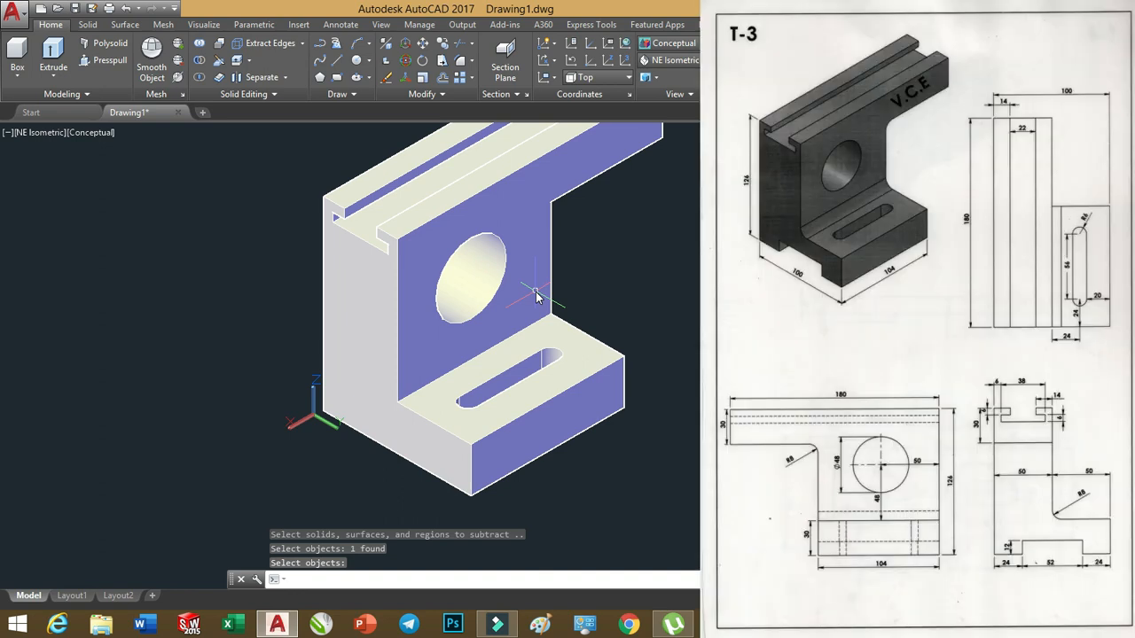
Fillet the inner edge where the upright wall meets the foot's top face with a radius of 8
{"action": "left_click", "coordinate": [479, 209]}
{"action": "left_click", "coordinate": [460, 61]}
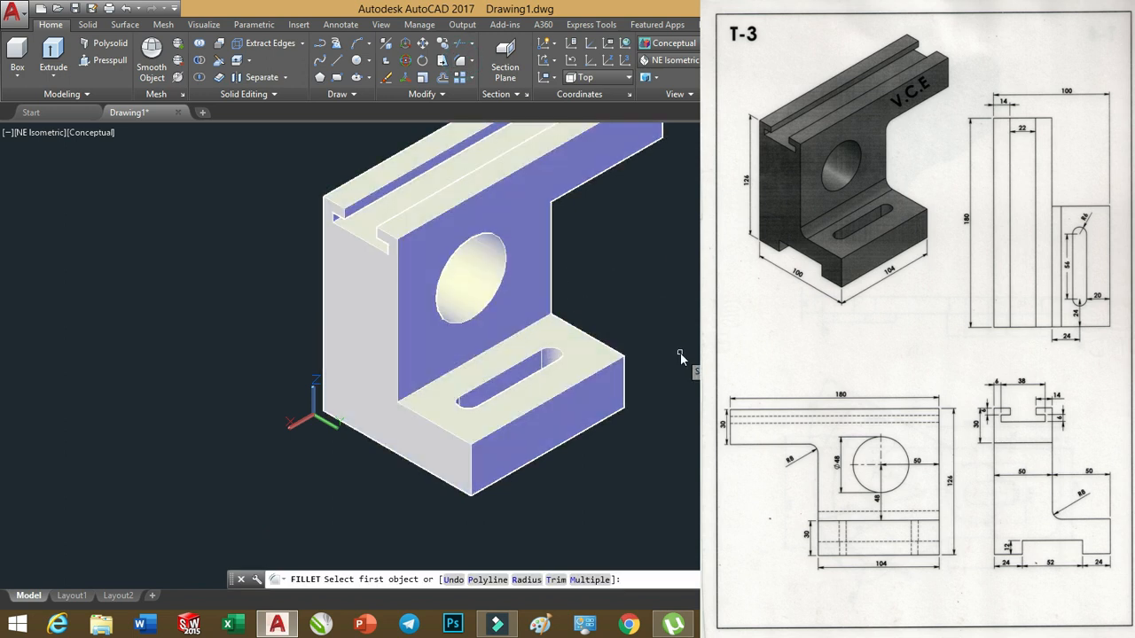
{"action": "type", "text": "r"}
{"action": "key", "text": "Return"}
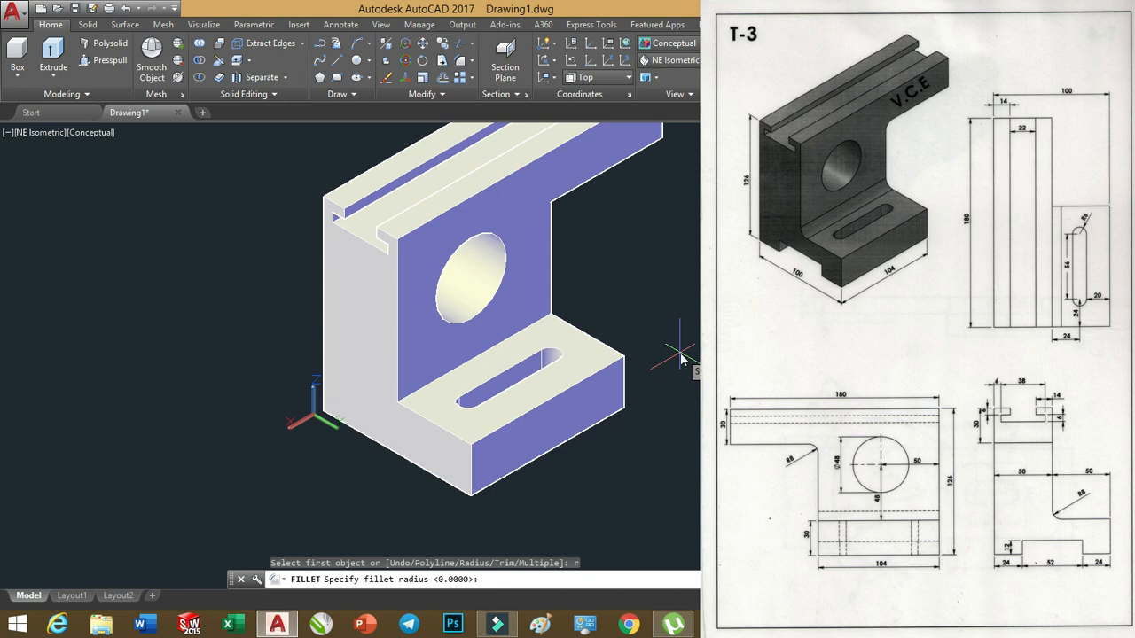
{"action": "type", "text": "8"}
{"action": "key", "text": "Return"}
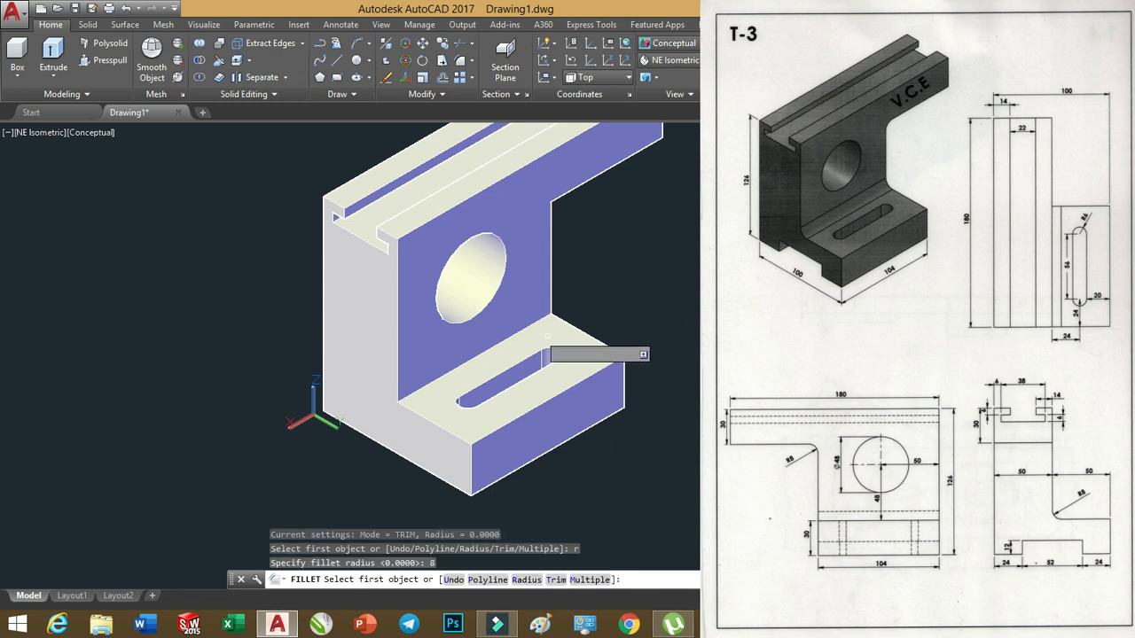
{"action": "left_click", "coordinate": [524, 328]}
{"action": "key", "text": "Return"}
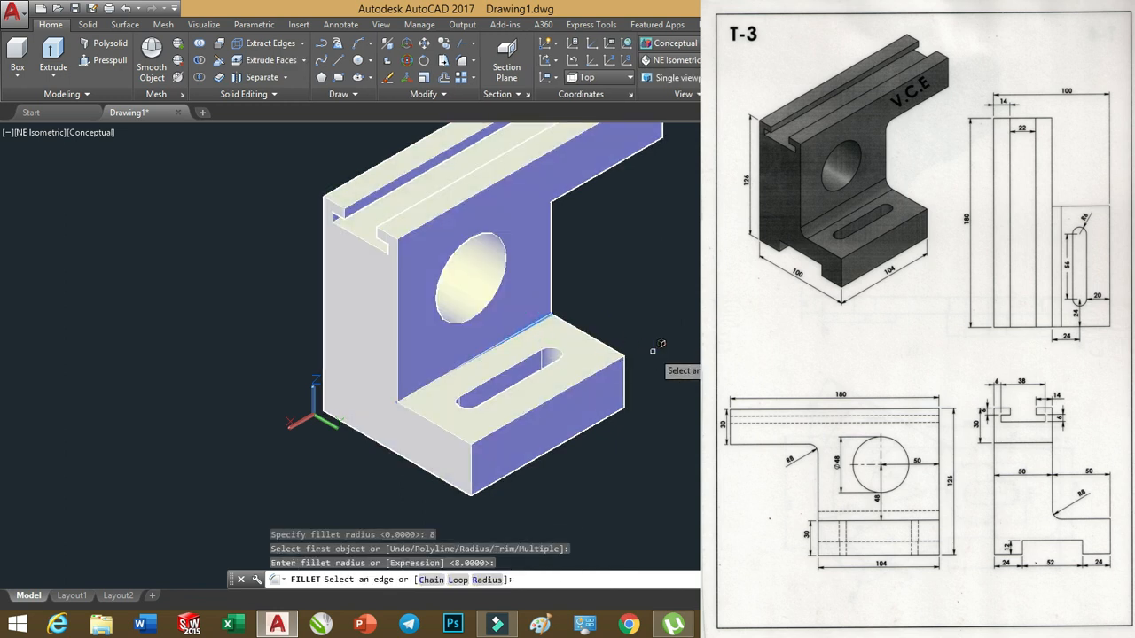
{"action": "key", "text": "Return"}
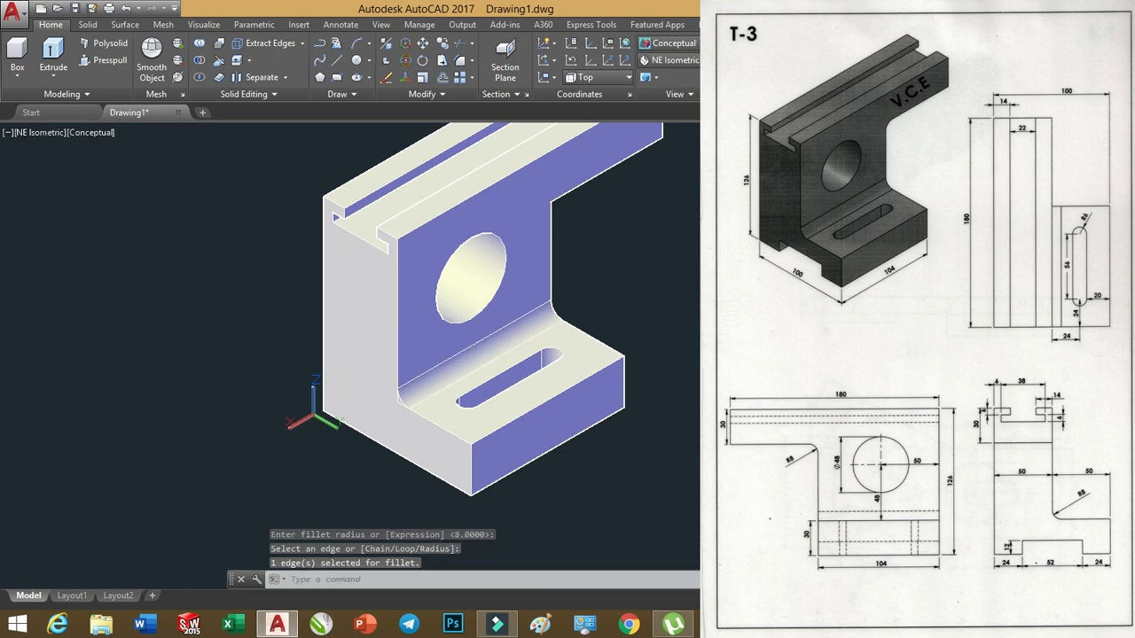
Fillet the inner edge where the overhanging arm's underside meets the upright's end face with a radius of 8
{"action": "scroll", "coordinate": [690, 362], "scroll_direction": "down", "scroll_amount": 3}
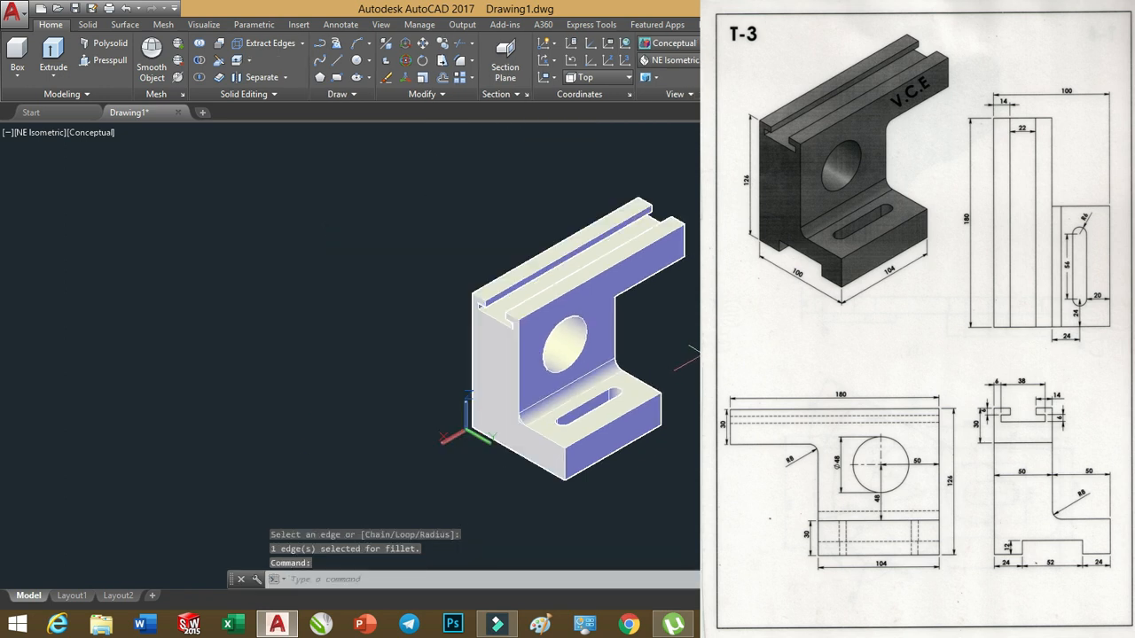
{"action": "scroll", "coordinate": [690, 357], "scroll_direction": "up", "scroll_amount": 2}
{"action": "middle_click_drag", "start_coordinate": [634, 366], "coordinate": [534, 282], "text": "shift"}
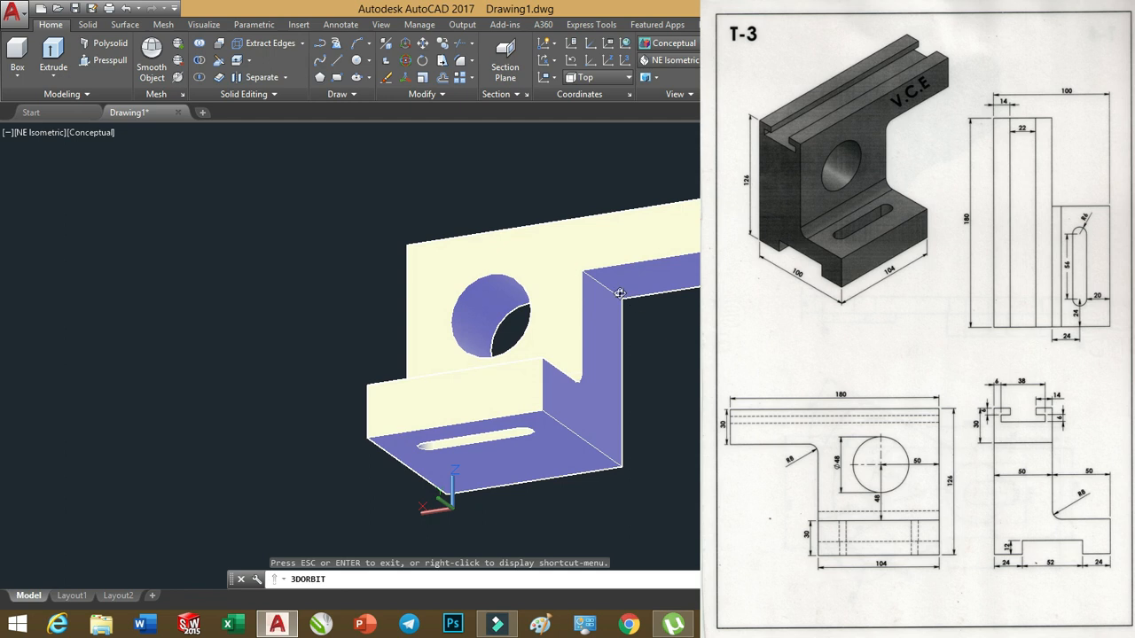
{"action": "middle_click_drag", "start_coordinate": [630, 293], "coordinate": [582, 298]}
{"action": "scroll", "coordinate": [580, 296], "scroll_direction": "up", "scroll_amount": 2}
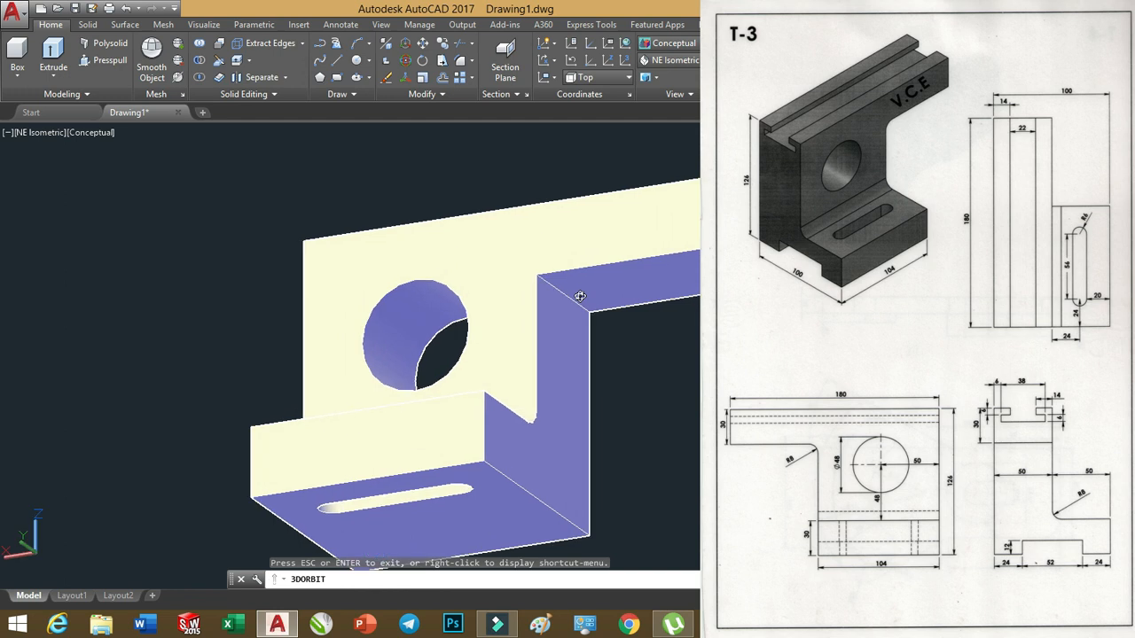
{"action": "left_click", "coordinate": [460, 59]}
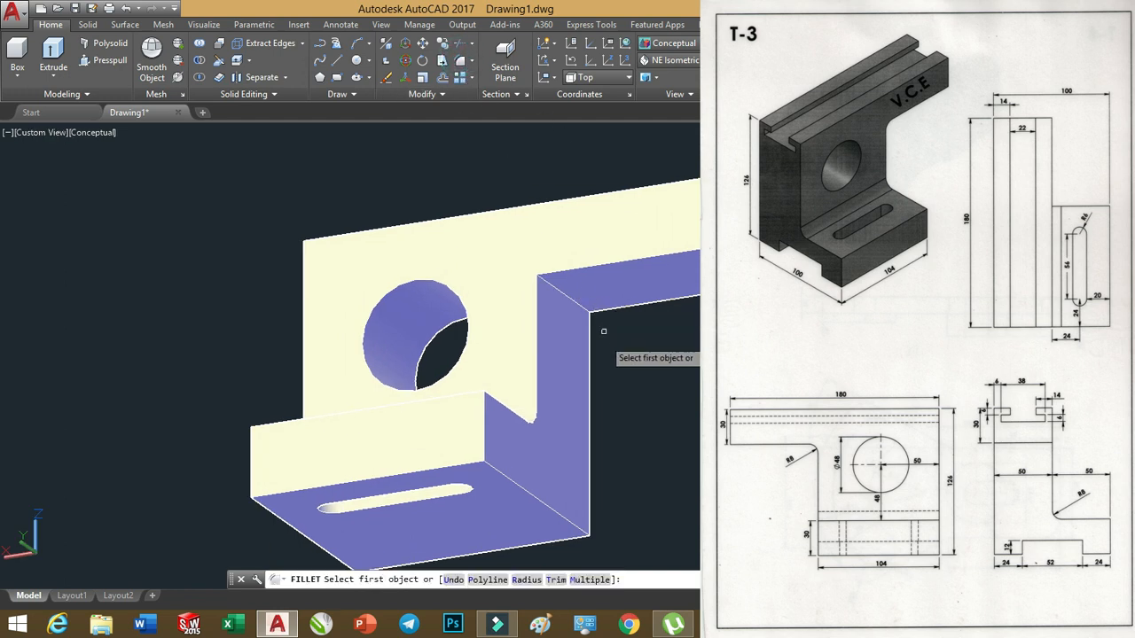
{"action": "left_click", "coordinate": [568, 300]}
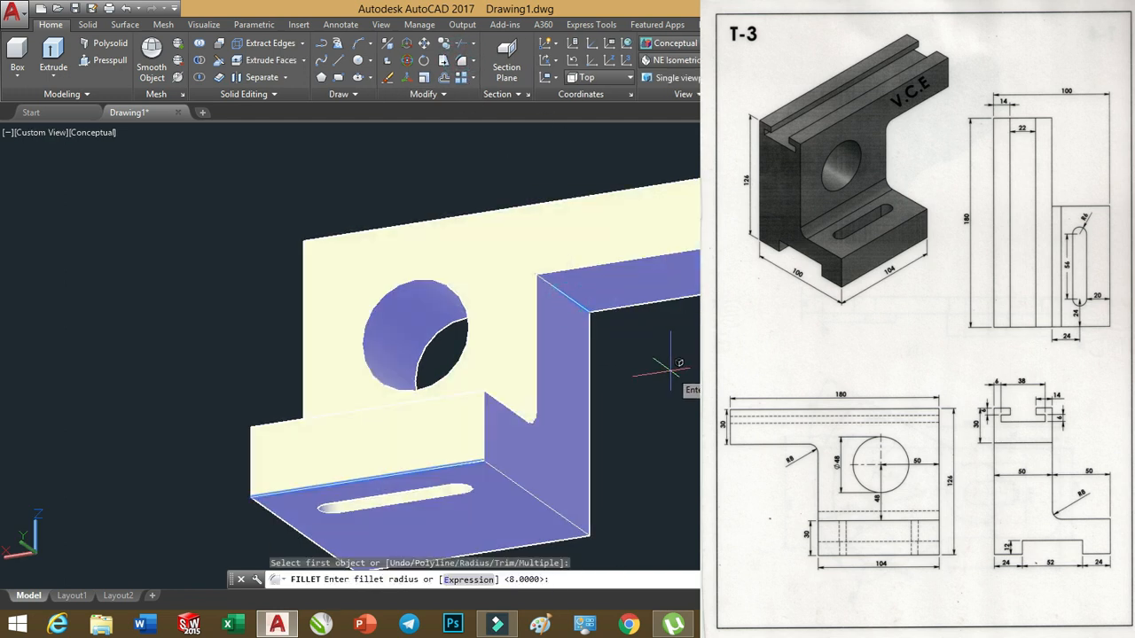
{"action": "key", "text": "Return"}
{"action": "key", "text": "Return"}
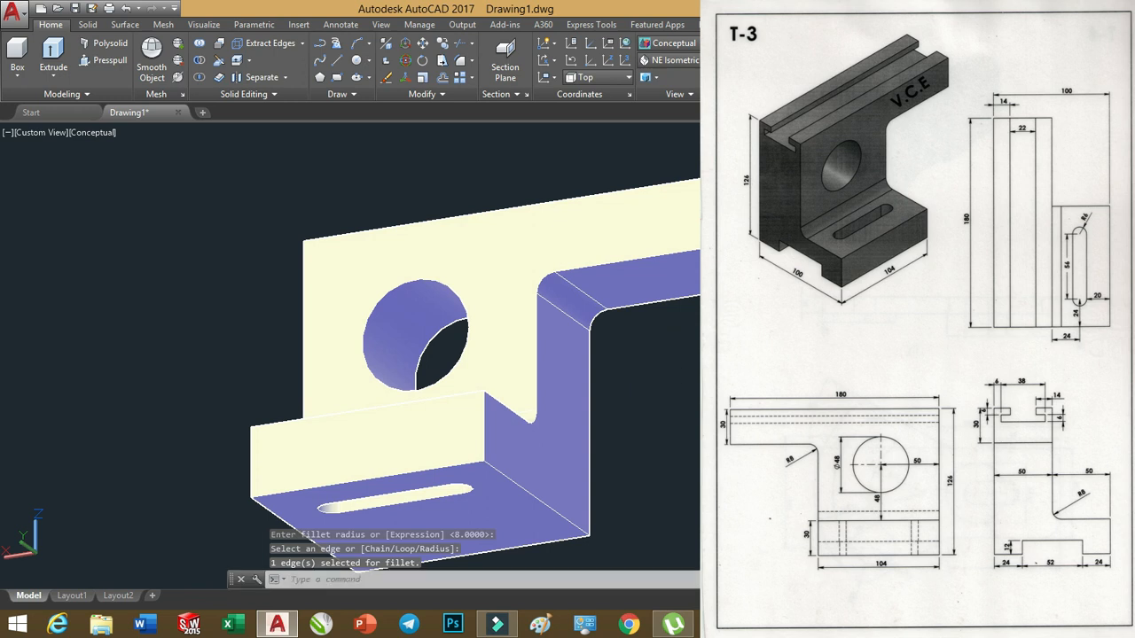
Check the filleted bracket in the NE Isometric view and switch to the Top view
{"action": "middle_click_drag", "start_coordinate": [536, 352], "coordinate": [654, 364], "text": "shift"}
{"action": "left_click", "coordinate": [674, 60]}
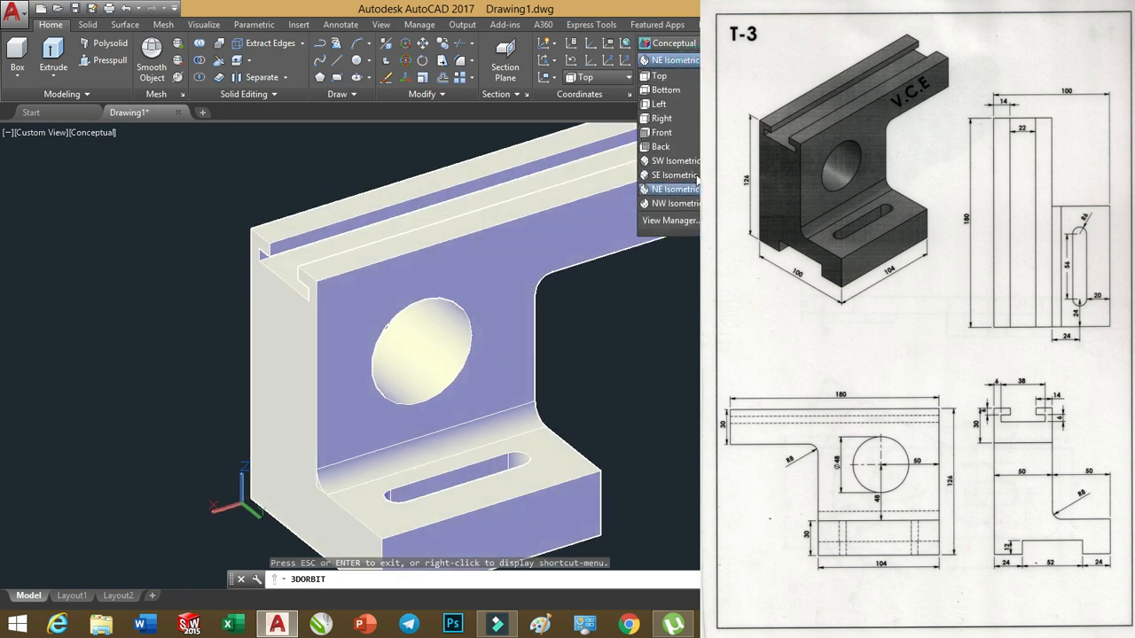
{"action": "left_click", "coordinate": [676, 189]}
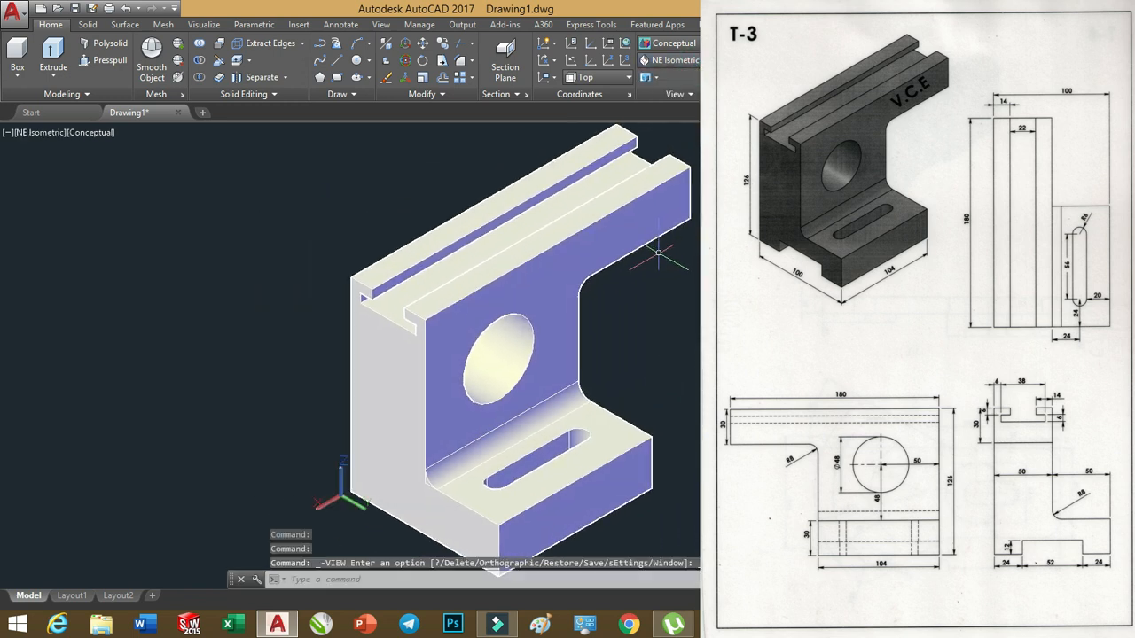
{"action": "scroll", "coordinate": [634, 284], "scroll_direction": "up", "scroll_amount": 2}
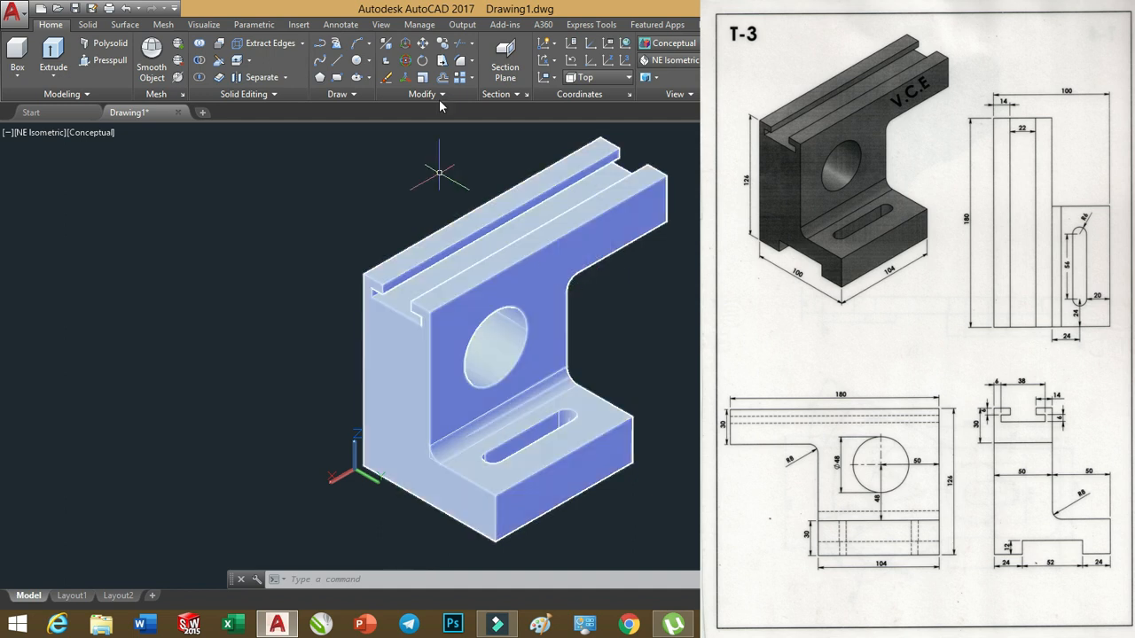
{"action": "left_click", "coordinate": [670, 59]}
{"action": "left_click", "coordinate": [670, 78]}
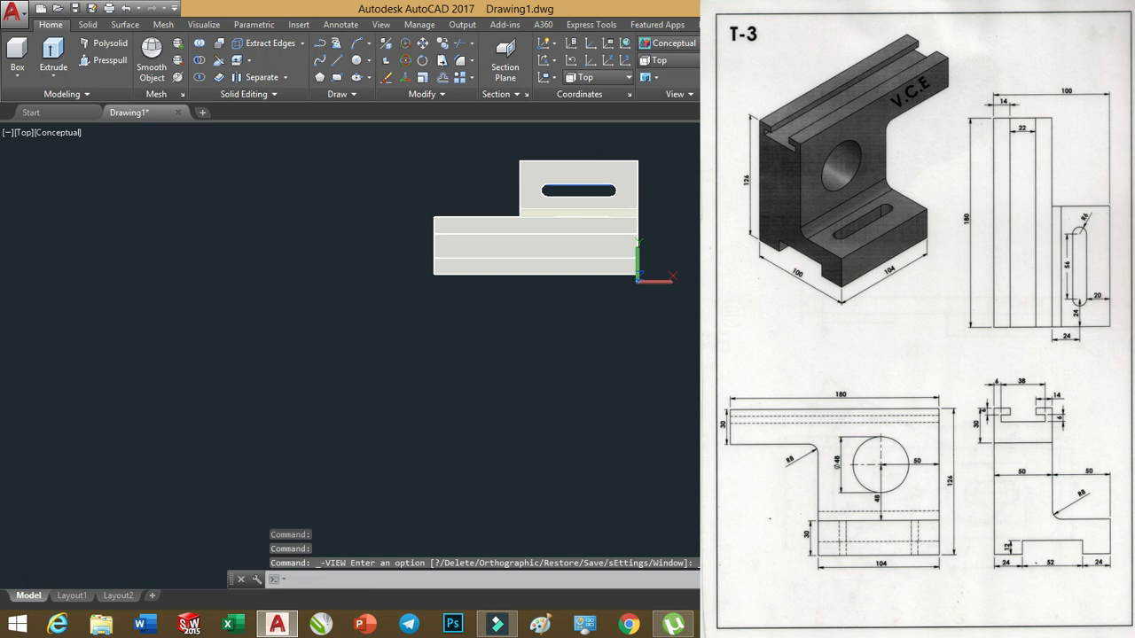
Create a large rectangular planar surface around the bracket in the Top view as a ground plane
{"action": "scroll", "coordinate": [600, 310], "scroll_direction": "down", "scroll_amount": 2}
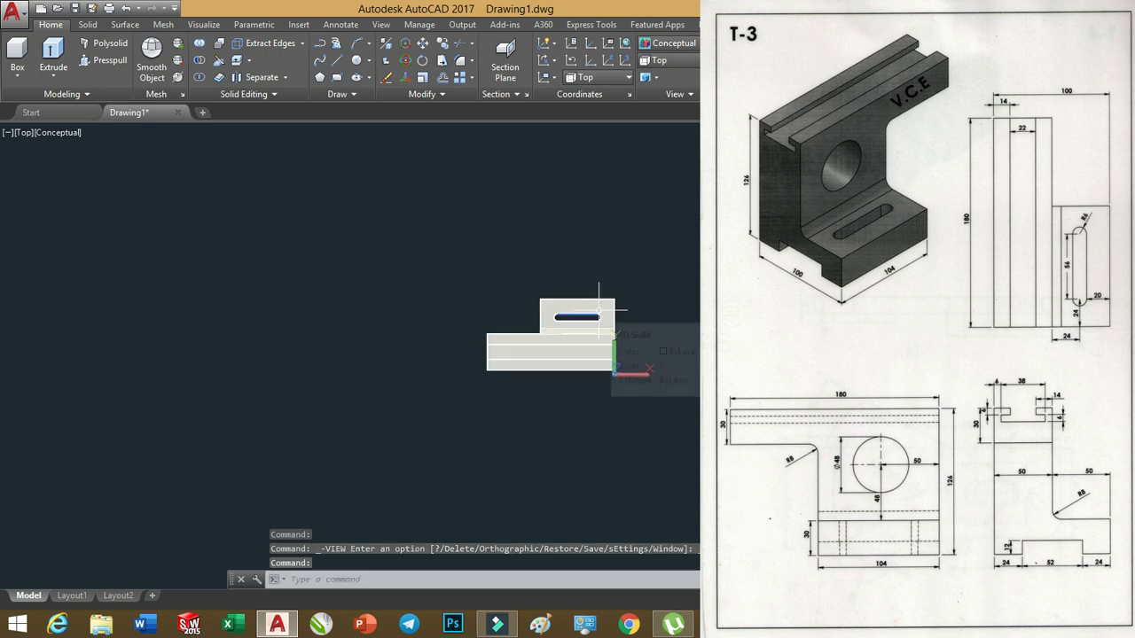
{"action": "scroll", "coordinate": [599, 310], "scroll_direction": "down", "scroll_amount": 3}
{"action": "middle_click_drag", "start_coordinate": [599, 311], "coordinate": [572, 334]}
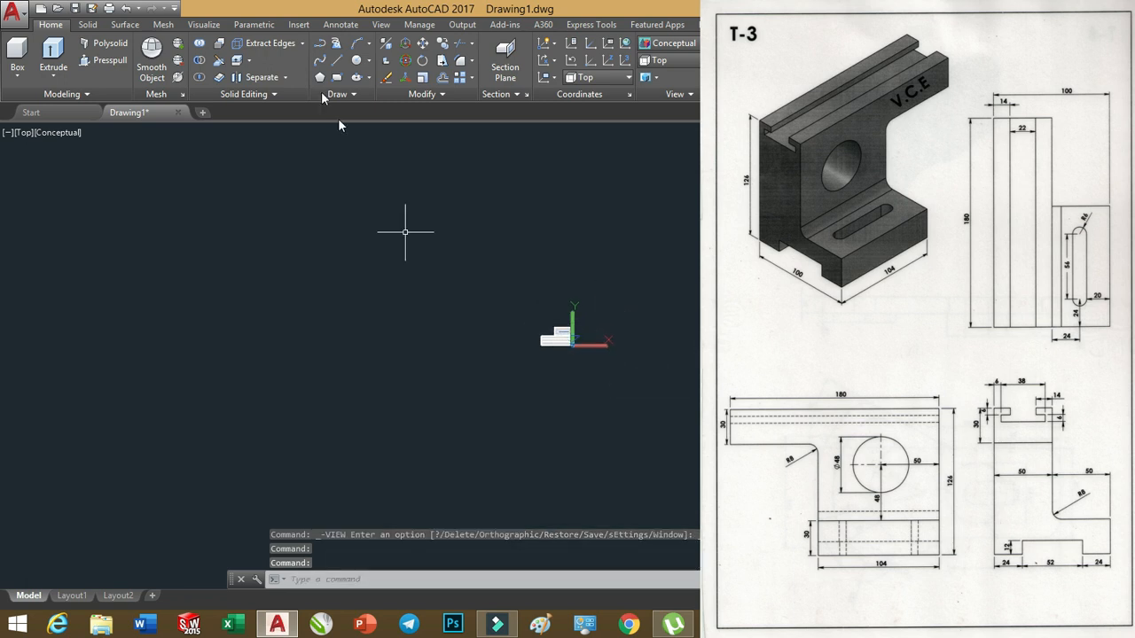
{"action": "left_click", "coordinate": [129, 27]}
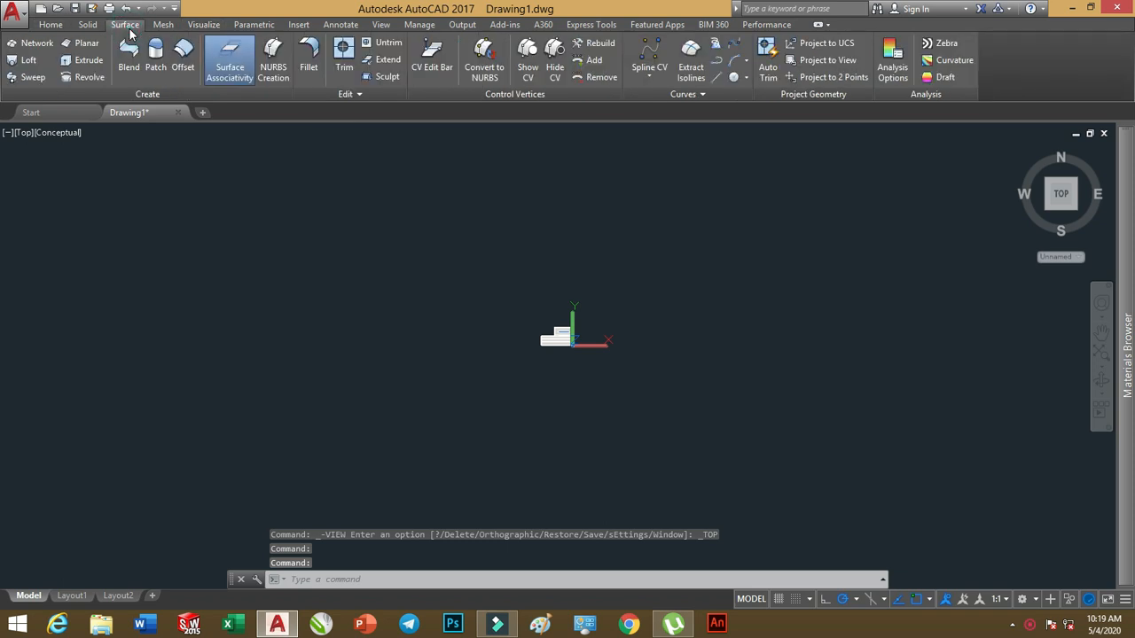
{"action": "left_click", "coordinate": [88, 44]}
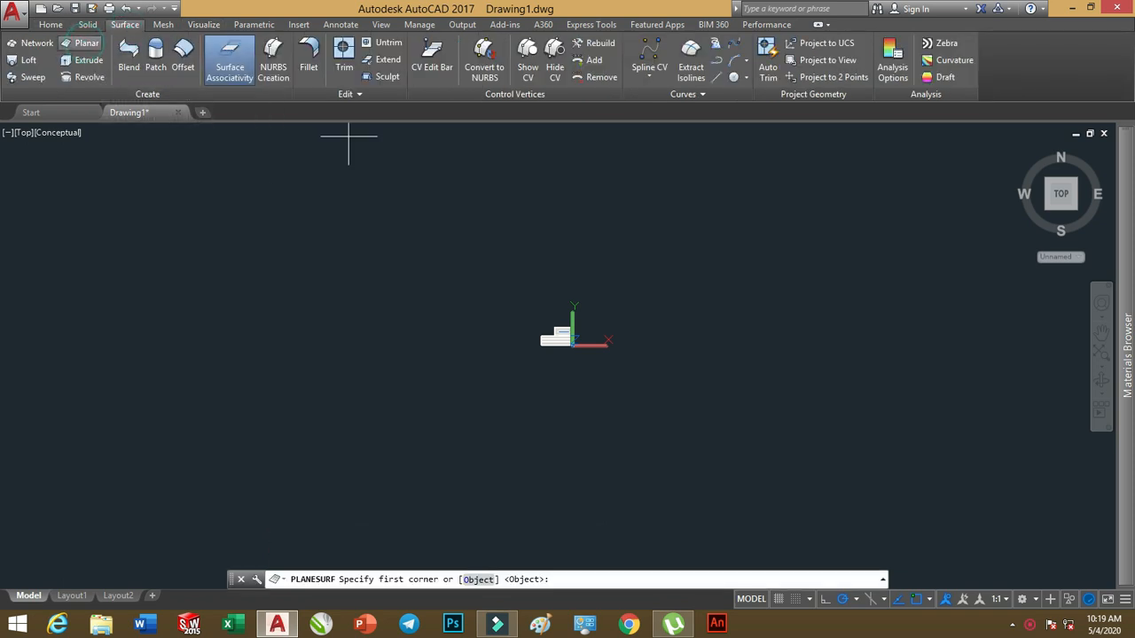
{"action": "left_click", "coordinate": [285, 165]}
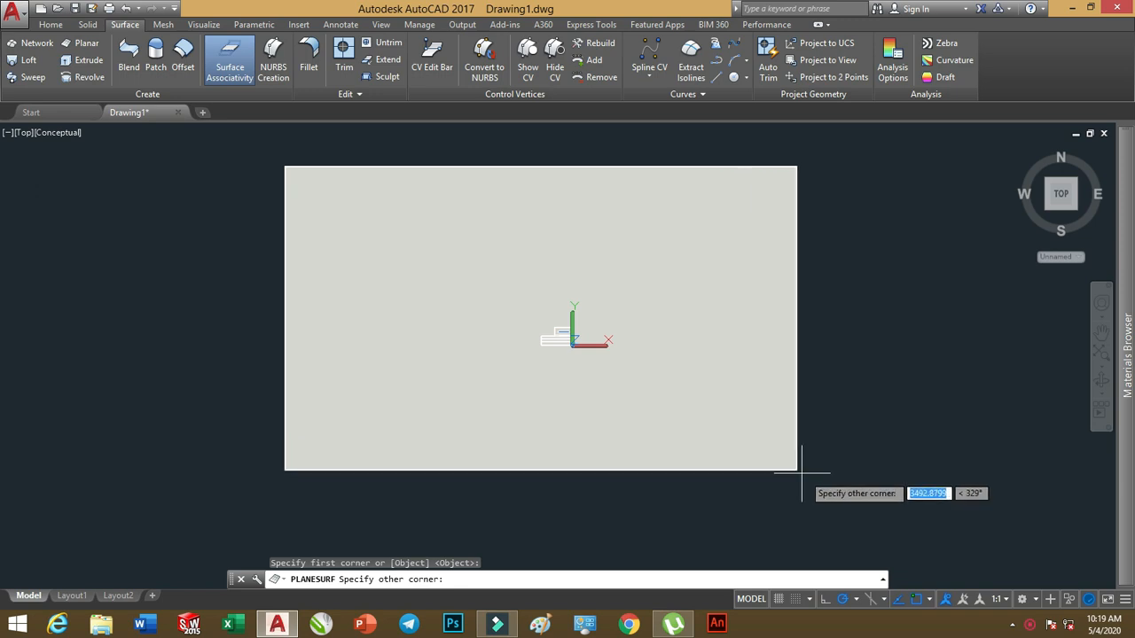
{"action": "left_click", "coordinate": [874, 539]}
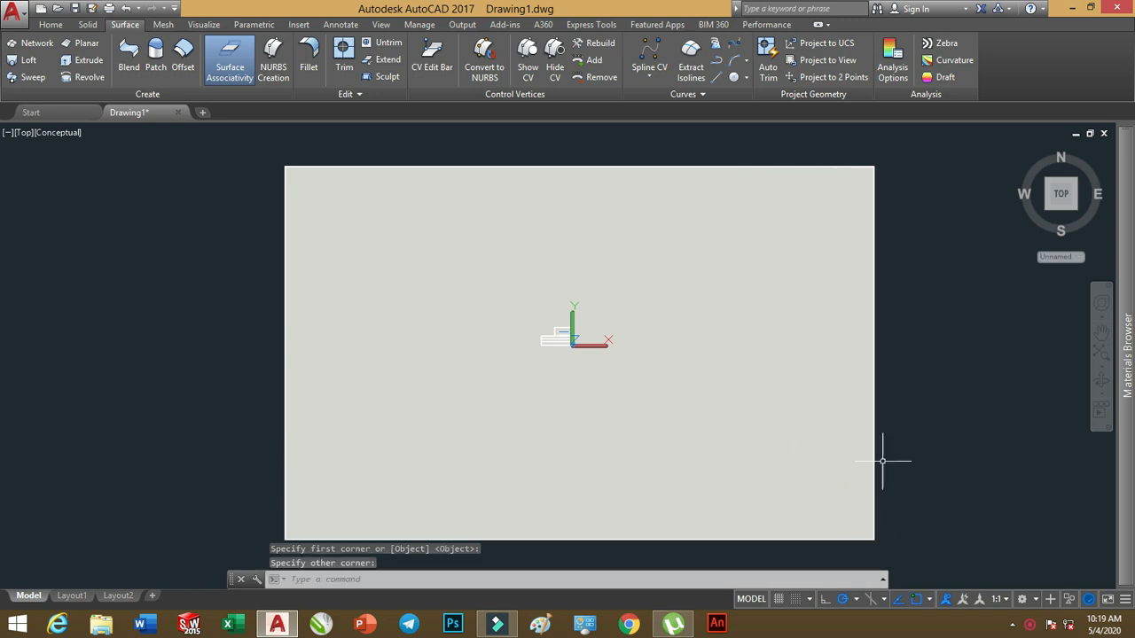
Switch to the NE Isometric view to show the bracket standing on the planar surface
{"action": "left_click", "coordinate": [52, 25]}
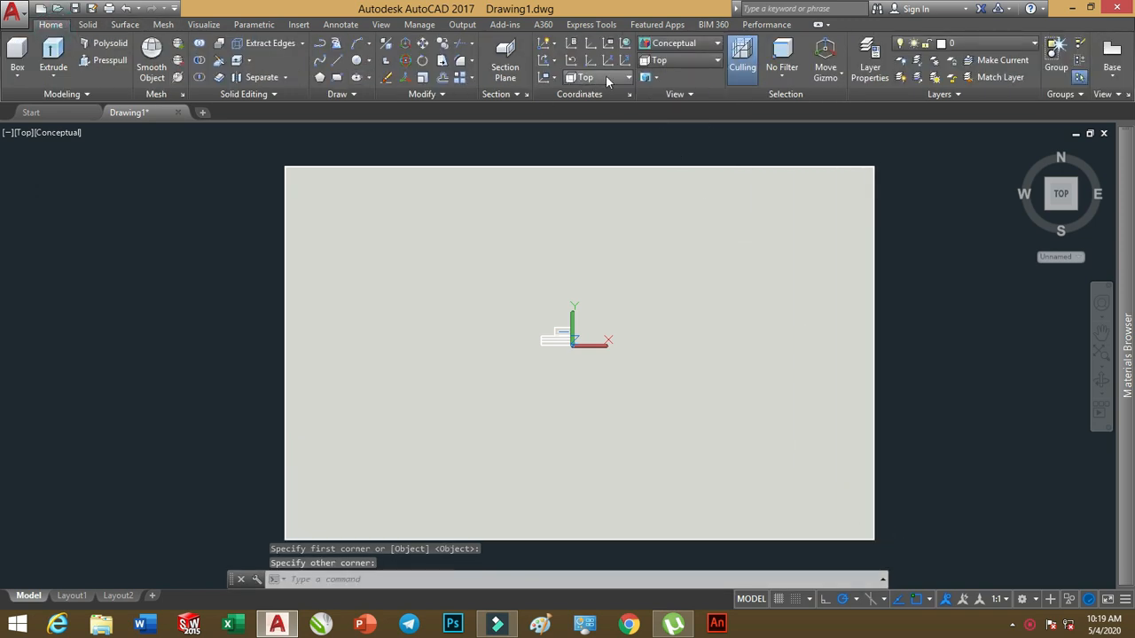
{"action": "left_click", "coordinate": [689, 59]}
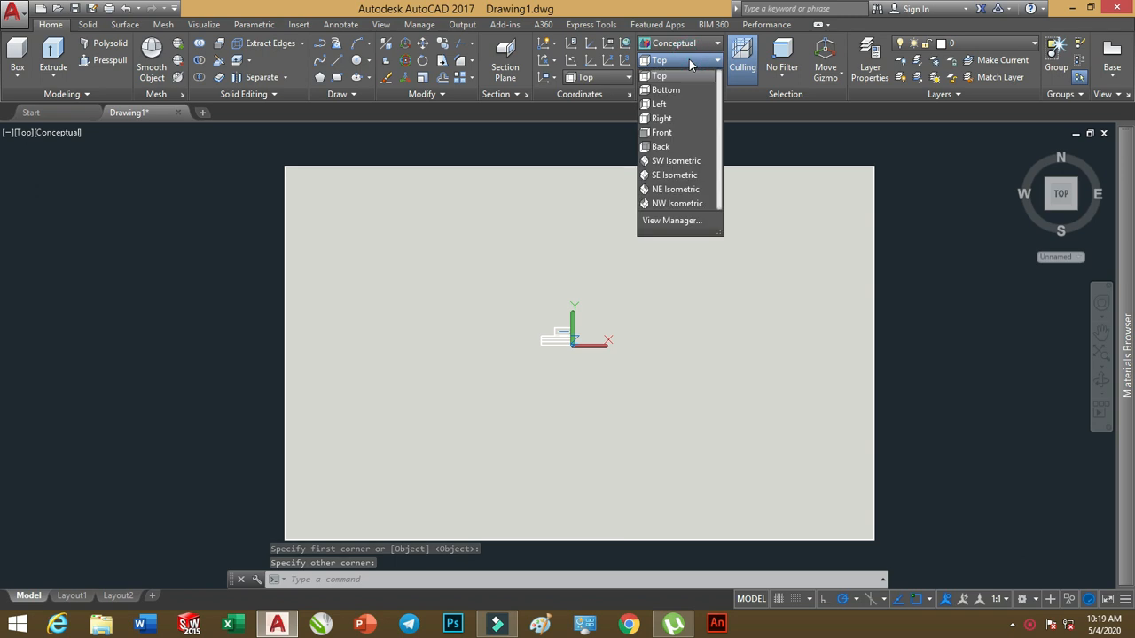
{"action": "left_click", "coordinate": [667, 189]}
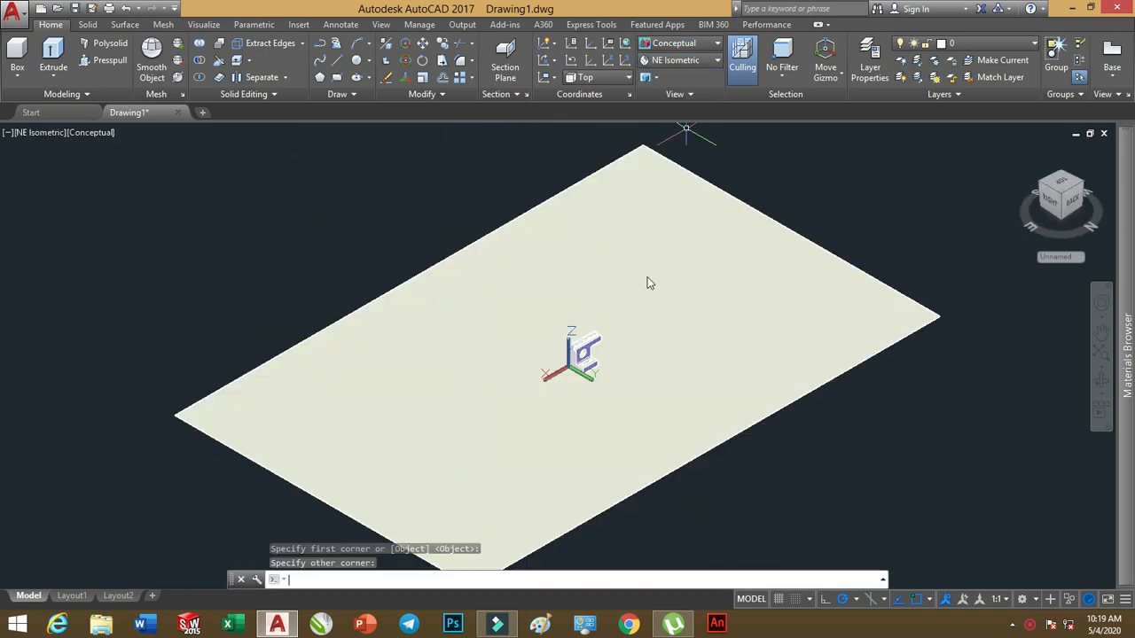
{"action": "scroll", "coordinate": [608, 350], "scroll_direction": "up", "scroll_amount": 7}
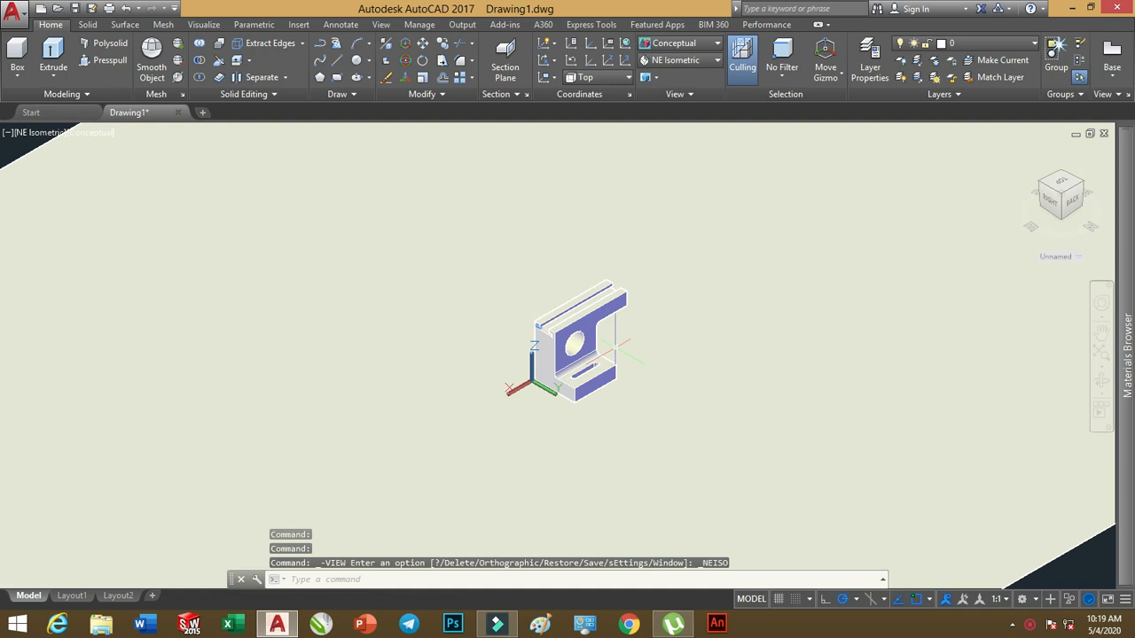
{"action": "scroll", "coordinate": [589, 347], "scroll_direction": "up", "scroll_amount": 2}
{"action": "middle_click_drag", "start_coordinate": [568, 345], "coordinate": [511, 362]}
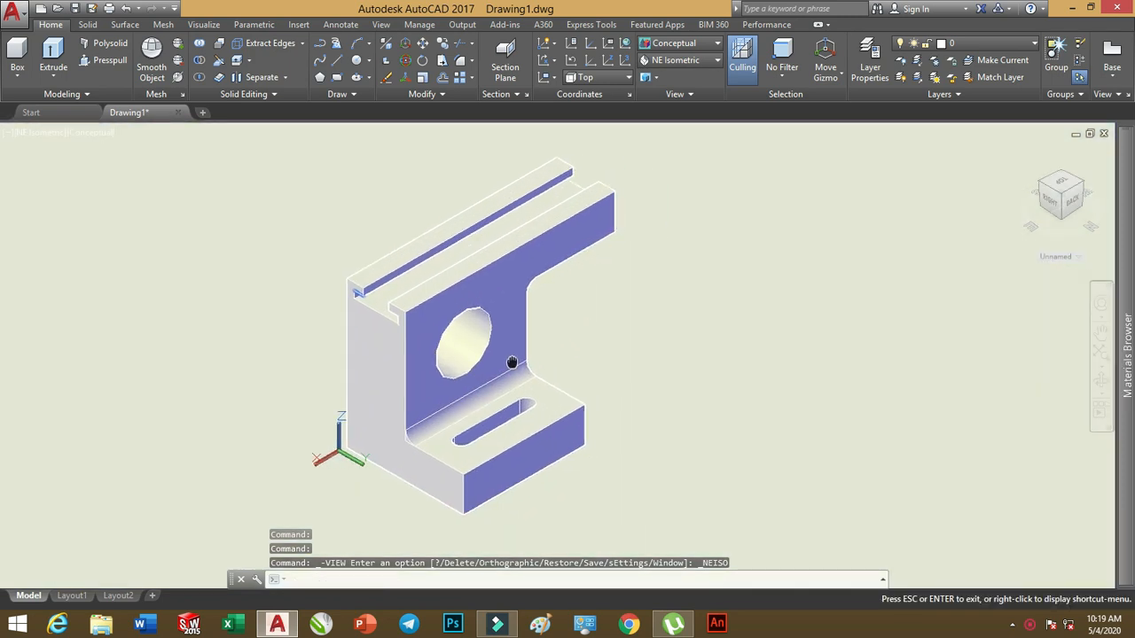
{"action": "scroll", "coordinate": [488, 360], "scroll_direction": "up", "scroll_amount": 2}
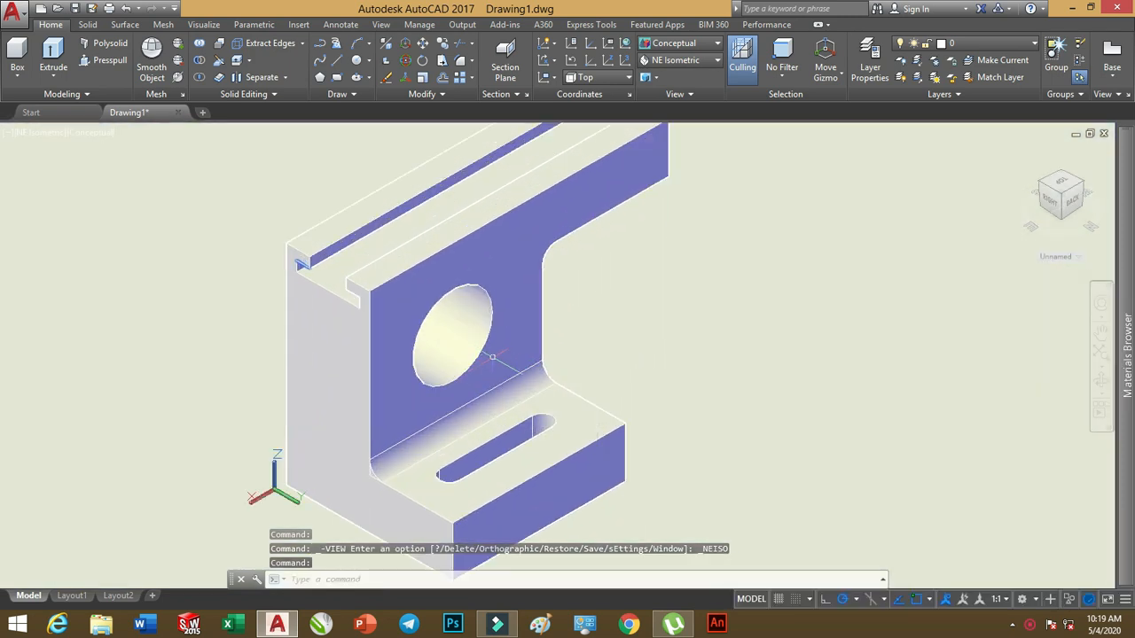
{"action": "middle_click_drag", "start_coordinate": [493, 352], "coordinate": [487, 364]}
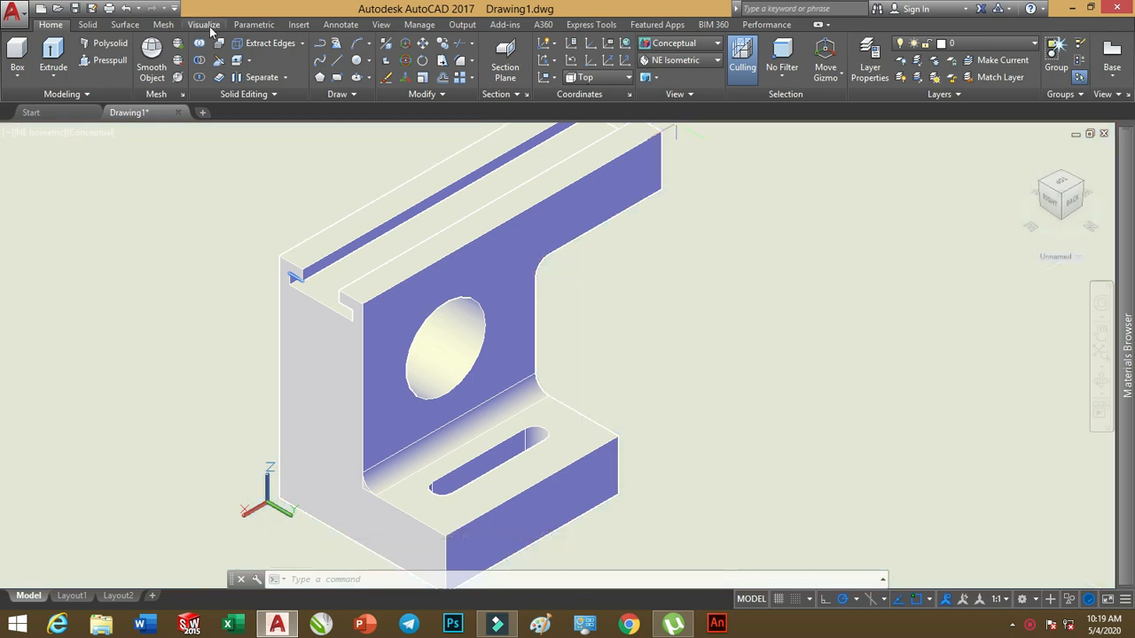
Apply the Terrazzo - Tan material from the Autodesk library's Flooring category to the planar surface under the bracket
{"action": "left_click", "coordinate": [209, 26]}
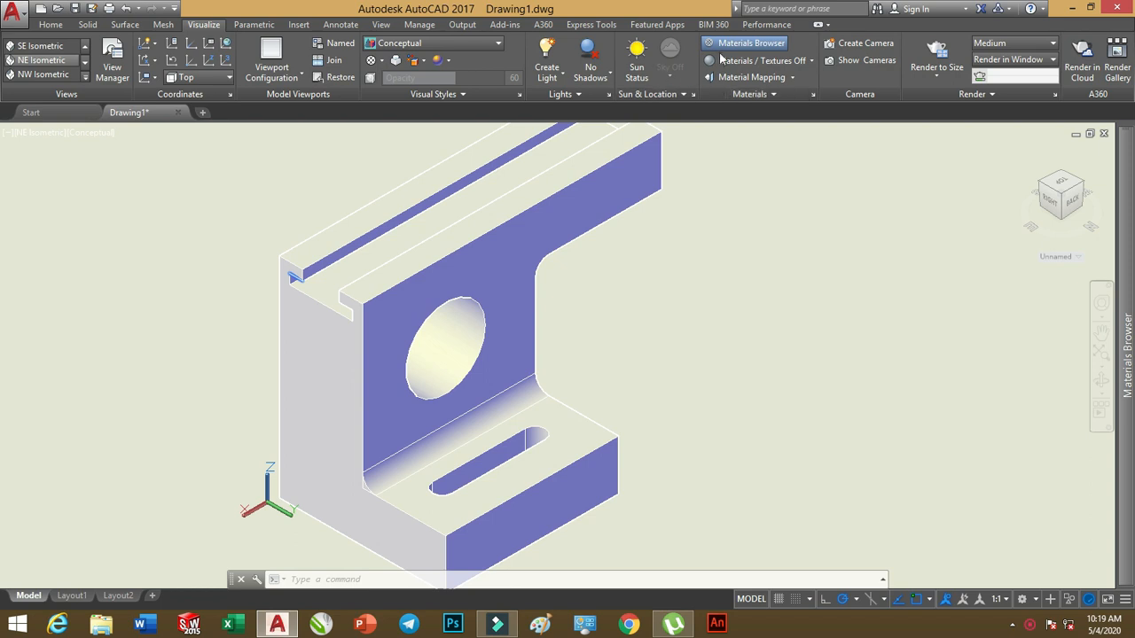
{"action": "left_click", "coordinate": [748, 46]}
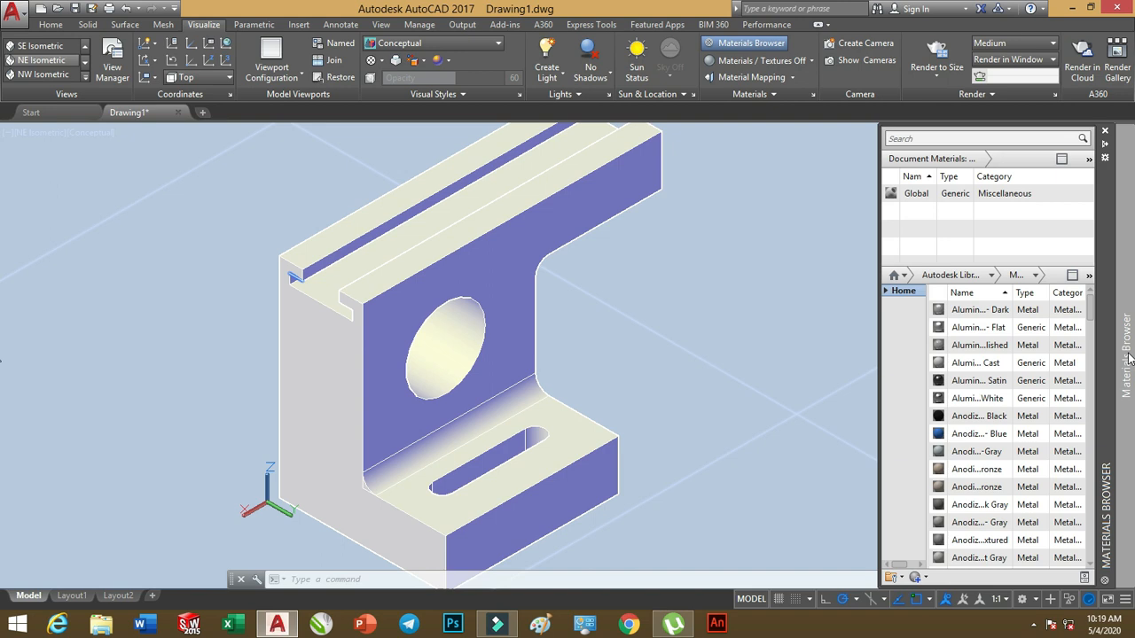
{"action": "left_click", "coordinate": [993, 276]}
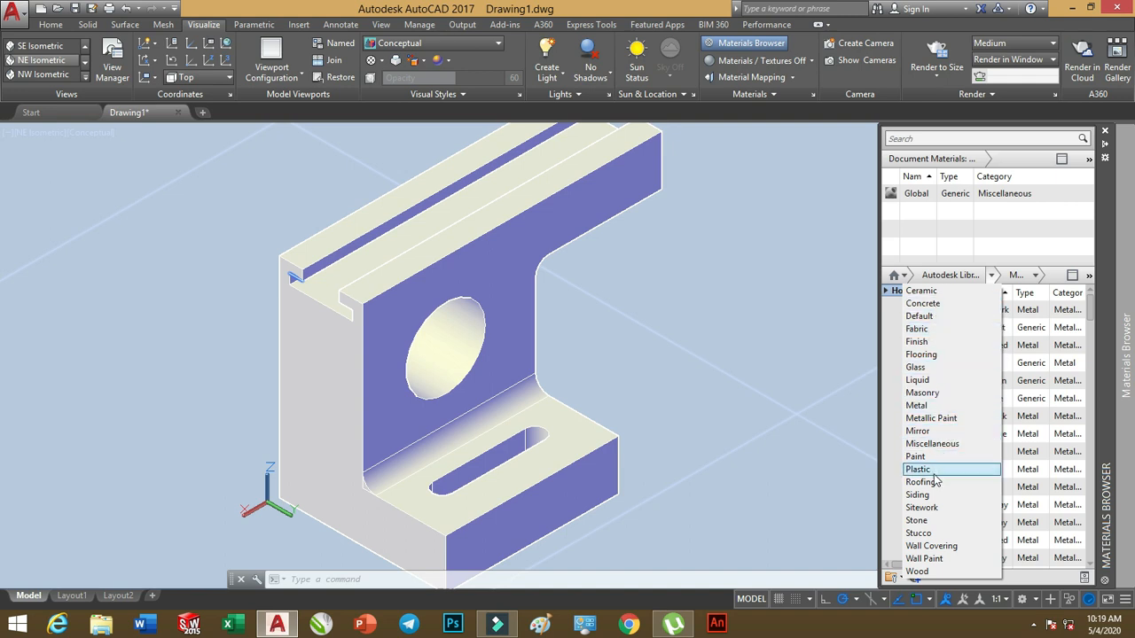
{"action": "left_click", "coordinate": [922, 355]}
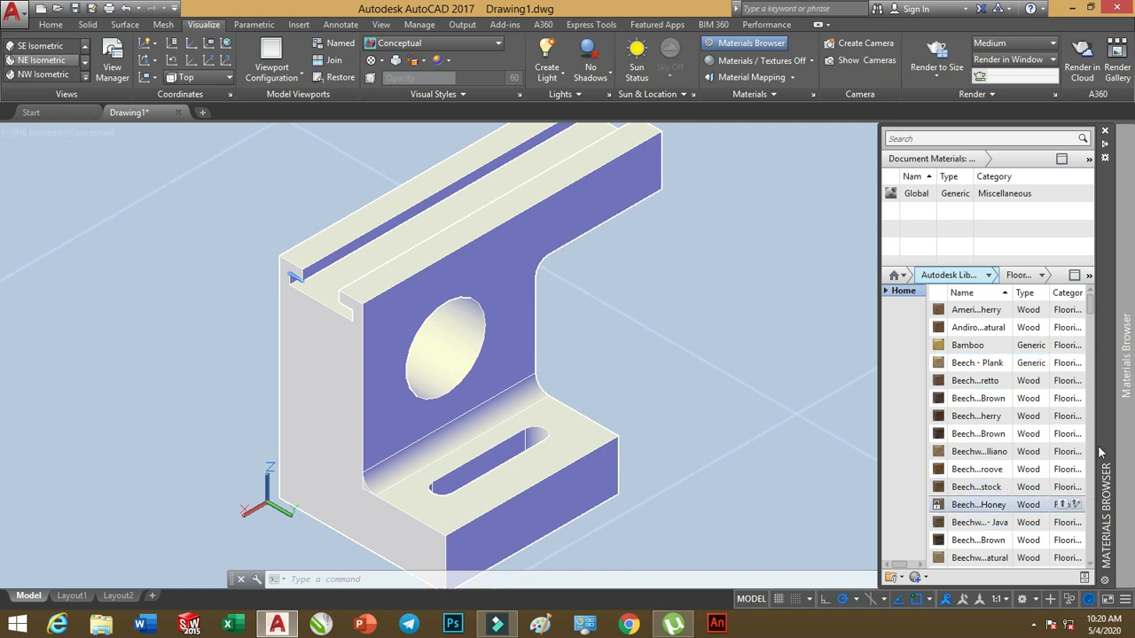
{"action": "left_click_drag", "start_coordinate": [1092, 308], "coordinate": [1106, 512]}
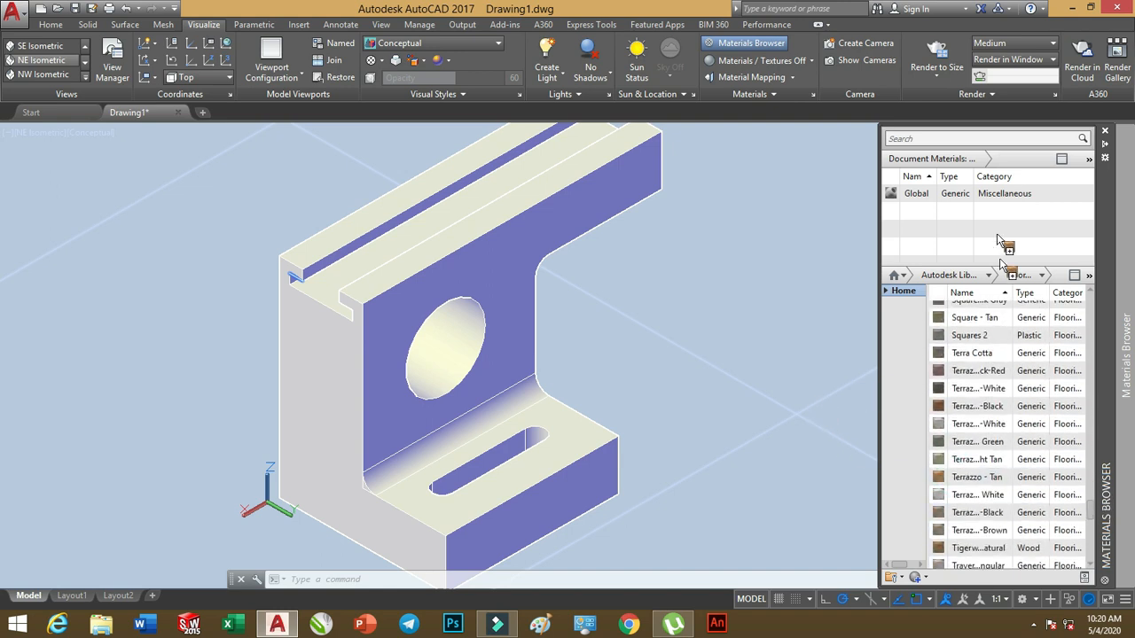
{"action": "left_click_drag", "start_coordinate": [933, 218], "coordinate": [930, 212]}
{"action": "left_click_drag", "start_coordinate": [915, 215], "coordinate": [752, 284]}
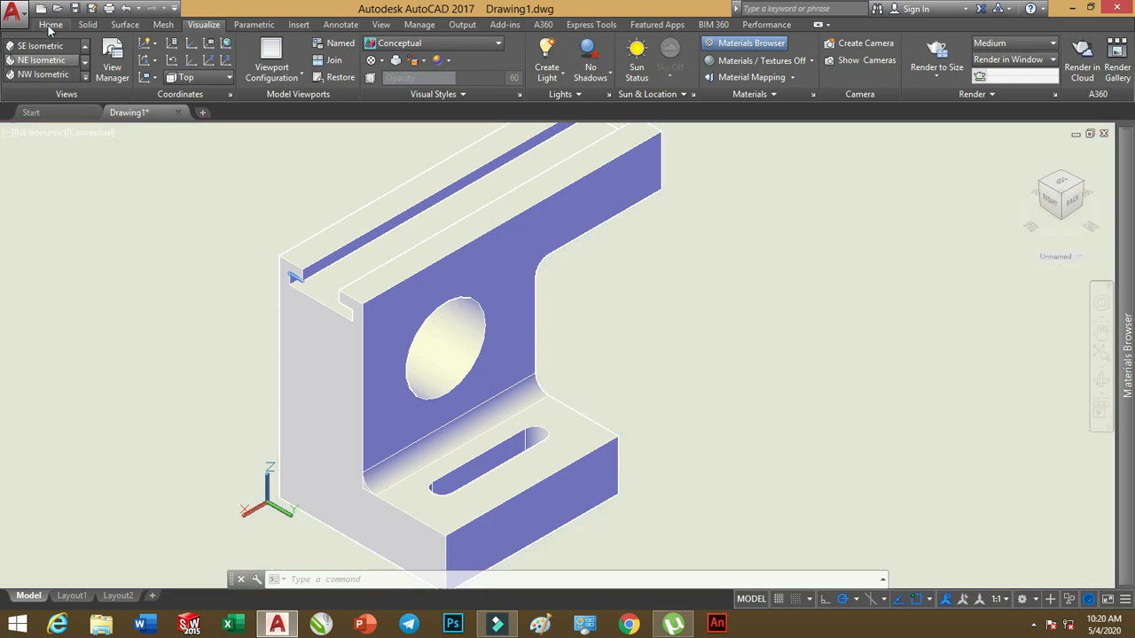
Show the model in the Realistic visual style
{"action": "left_click", "coordinate": [50, 24]}
{"action": "left_click", "coordinate": [94, 133]}
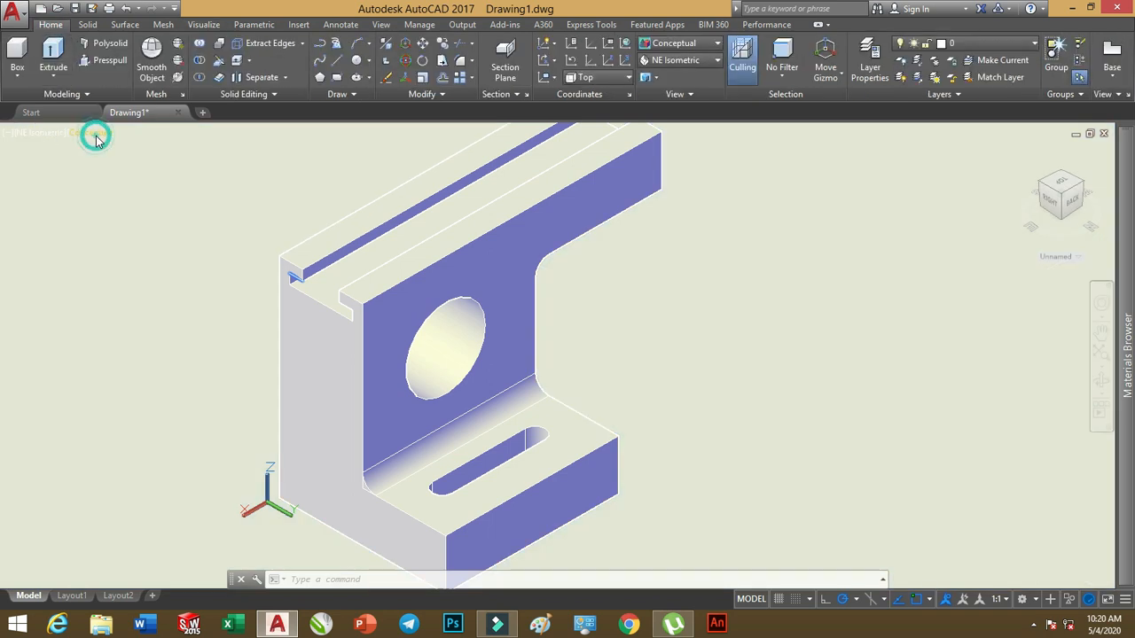
{"action": "left_click", "coordinate": [106, 218]}
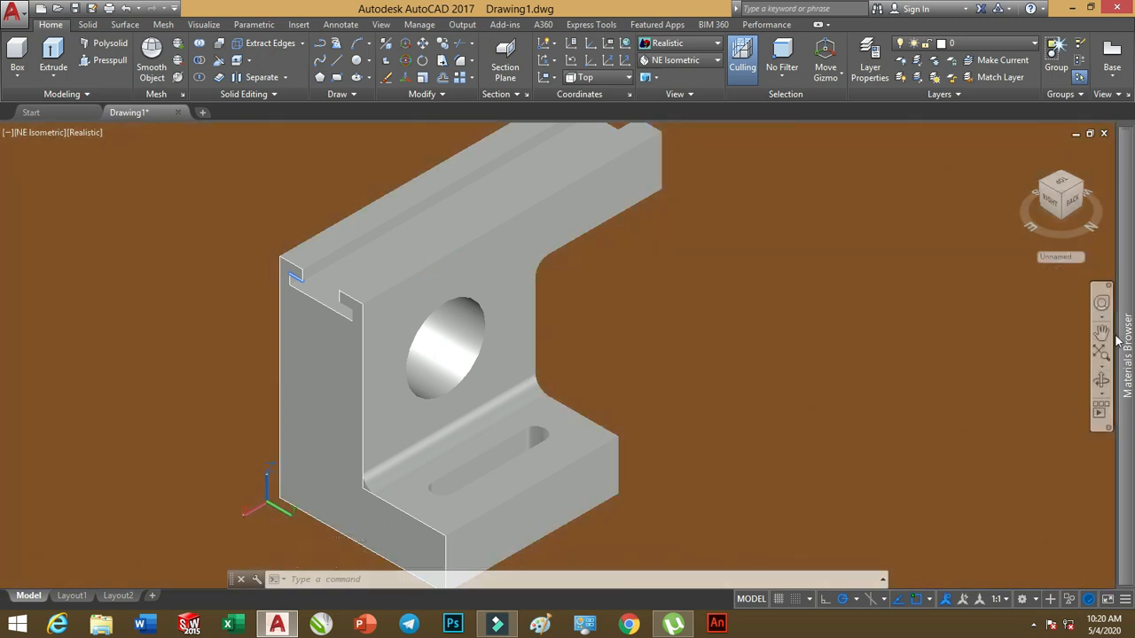
Apply the Chrome - Satin material from the Autodesk library's Metal category to the bracket
{"action": "mouse_move", "coordinate": [1128, 350]}
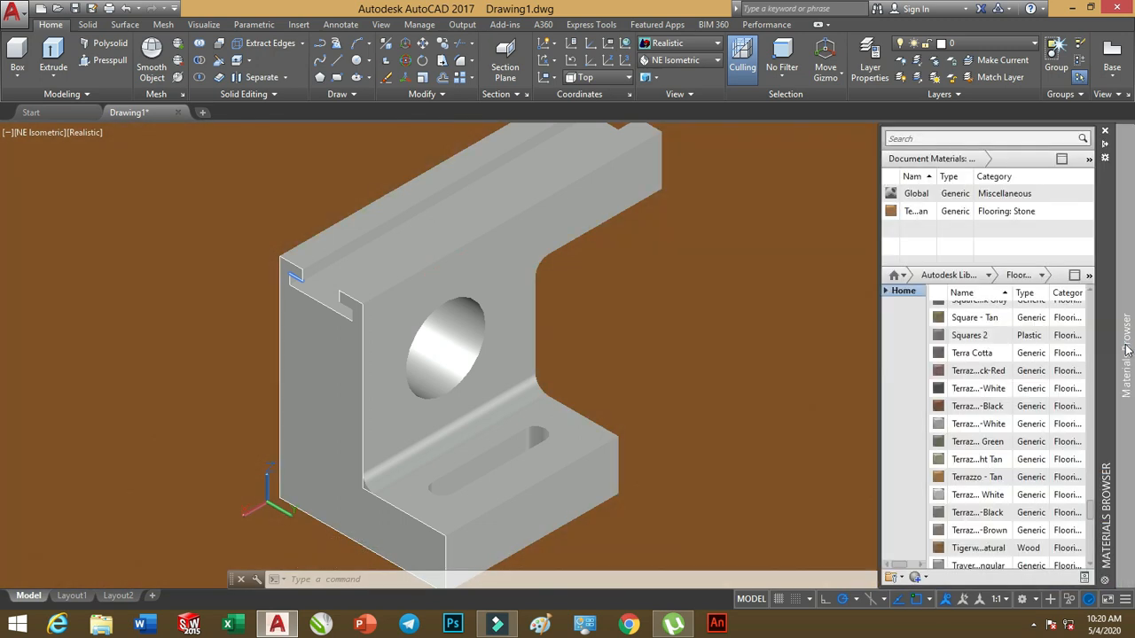
{"action": "left_click", "coordinate": [989, 274]}
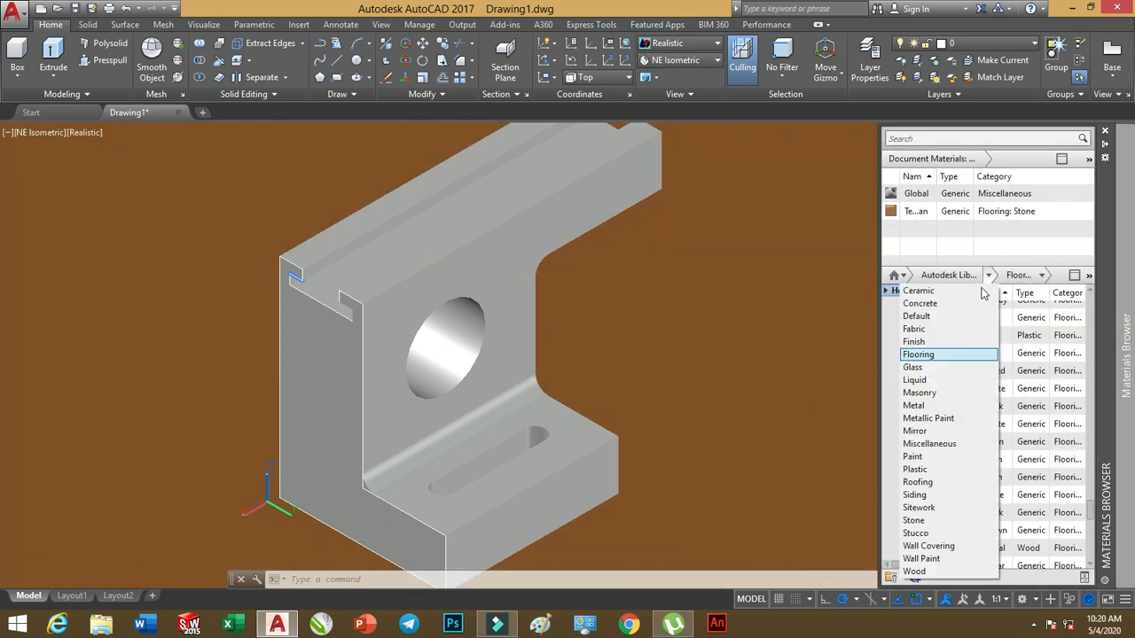
{"action": "left_click", "coordinate": [913, 405]}
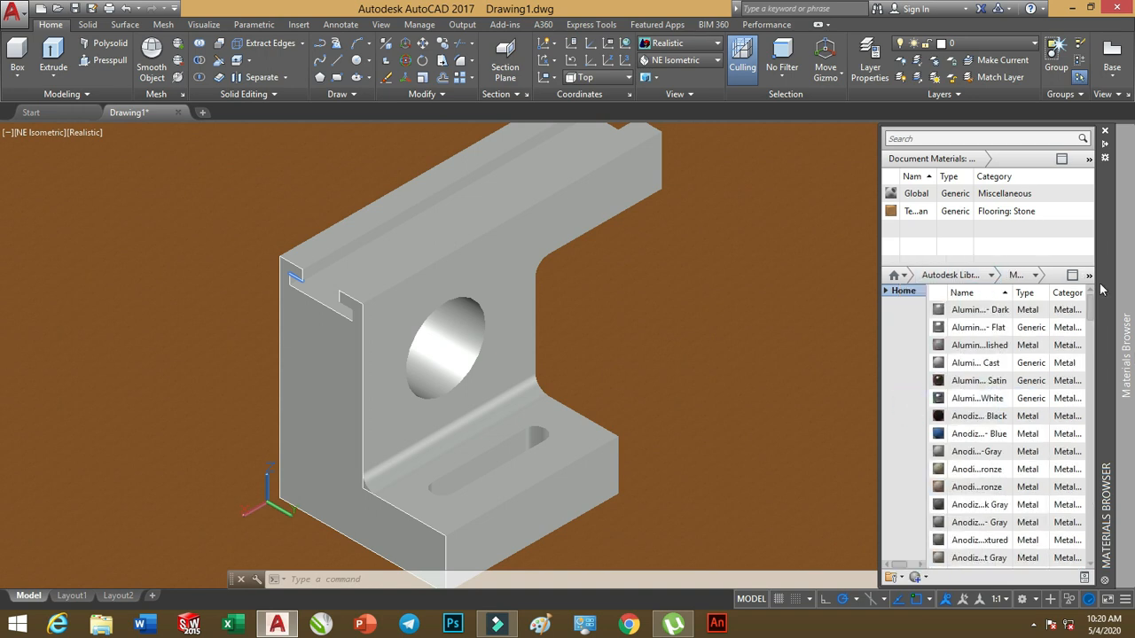
{"action": "left_click_drag", "start_coordinate": [1092, 308], "coordinate": [1091, 372]}
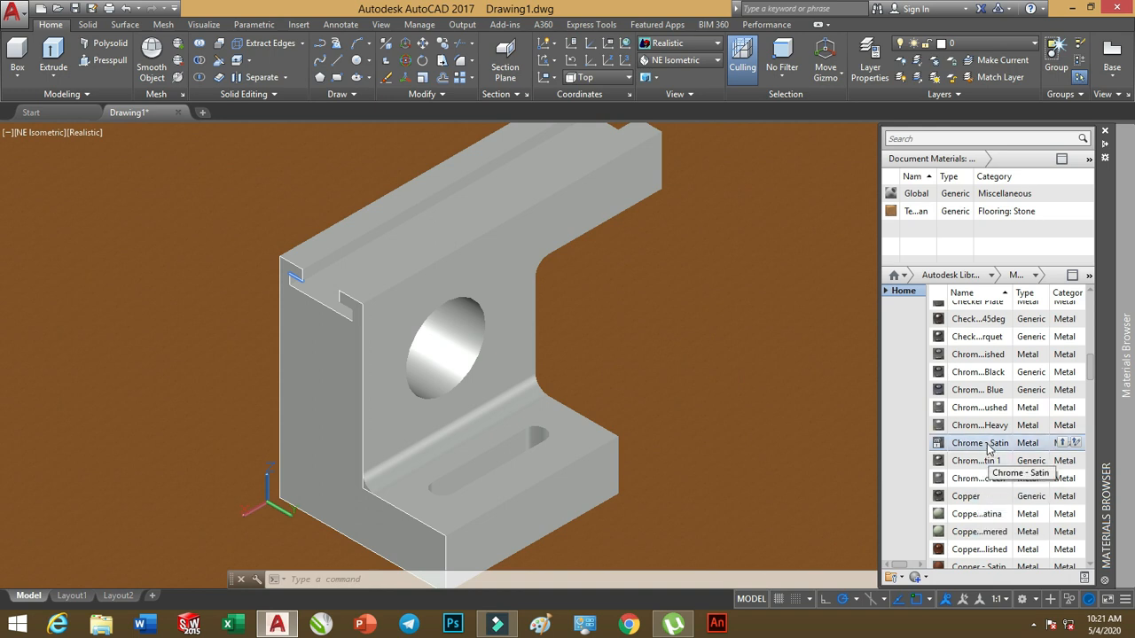
{"action": "left_click_drag", "start_coordinate": [989, 448], "coordinate": [502, 249]}
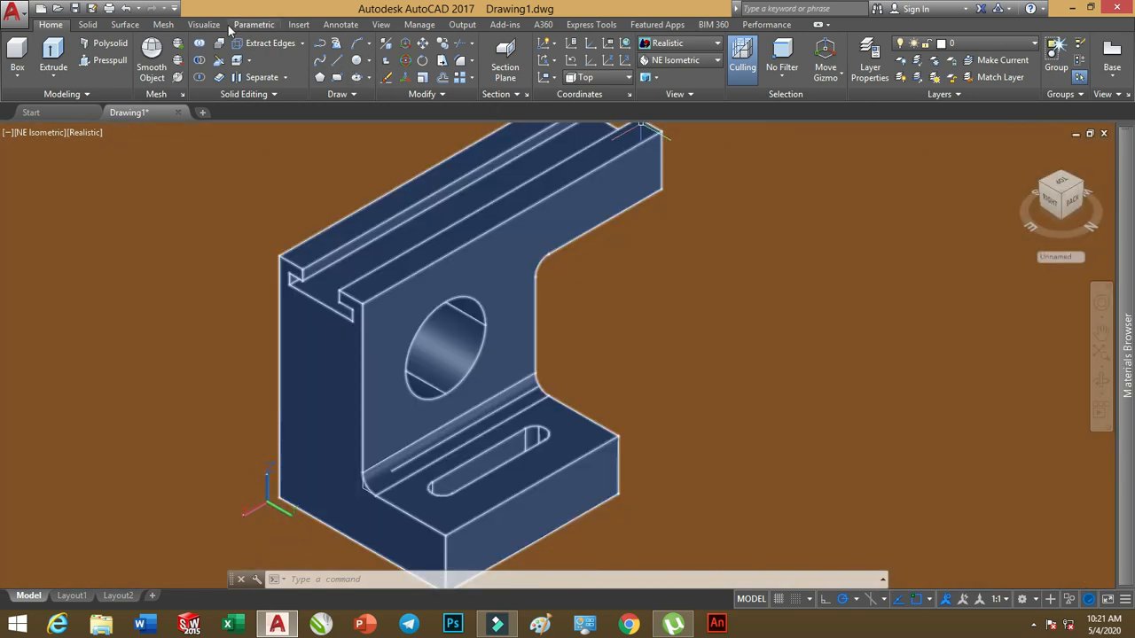
Render the bracket and ground plane at medium quality in a separate window, and close the render
{"action": "left_click", "coordinate": [203, 24]}
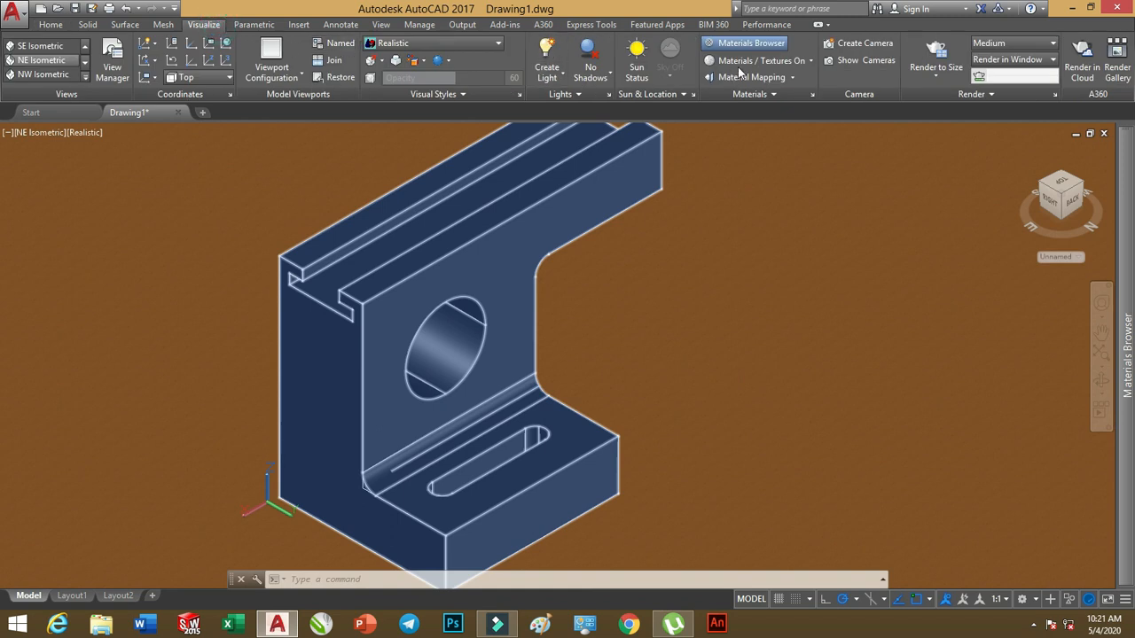
{"action": "left_click", "coordinate": [937, 53]}
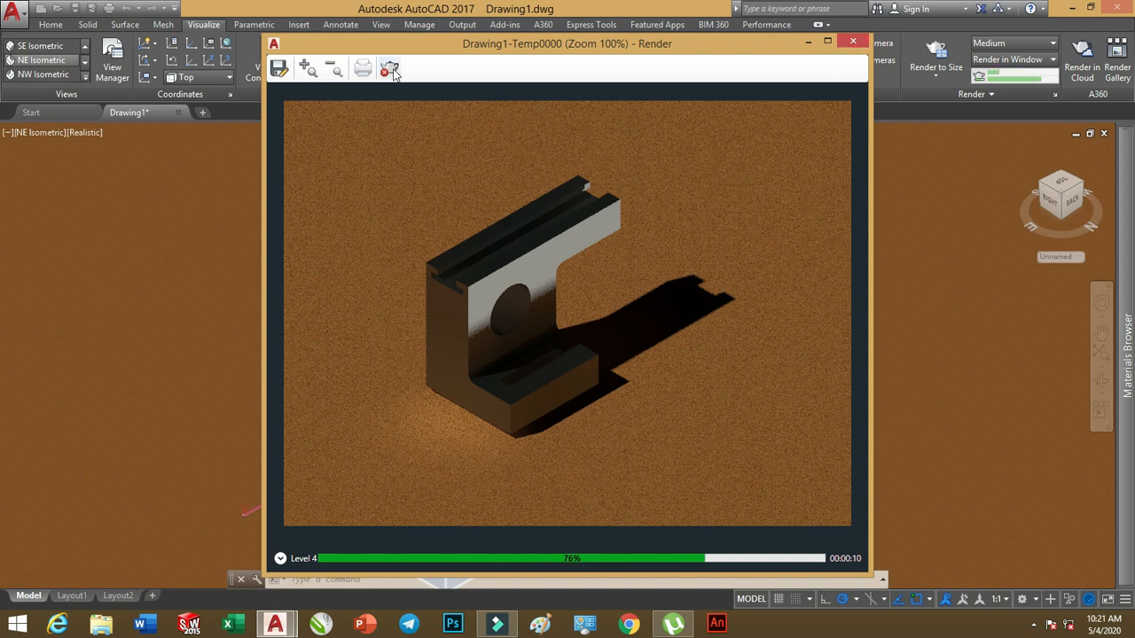
{"action": "left_click", "coordinate": [853, 43]}
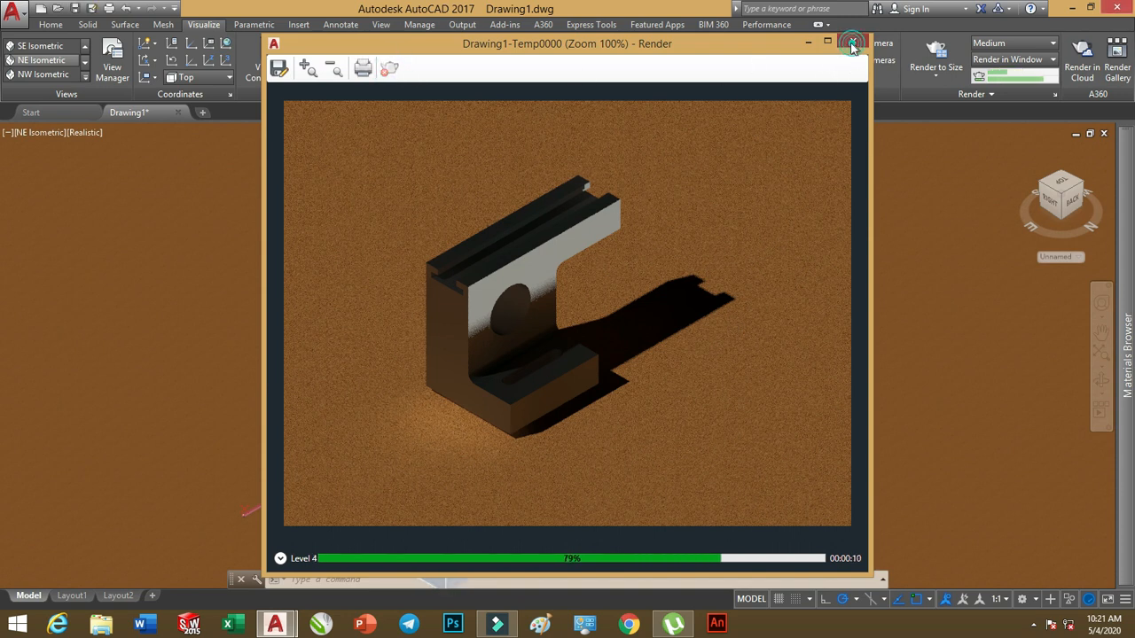
Turn on the render environment for the scene and close its environment and exposure settings
{"action": "left_click", "coordinate": [937, 80]}
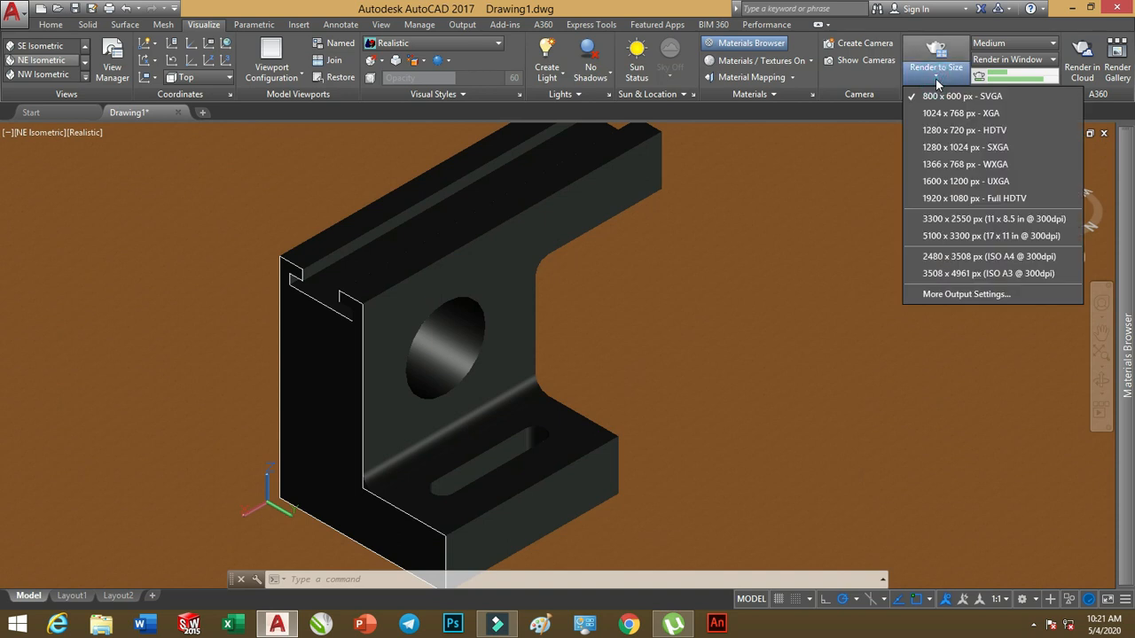
{"action": "left_click", "coordinate": [984, 95]}
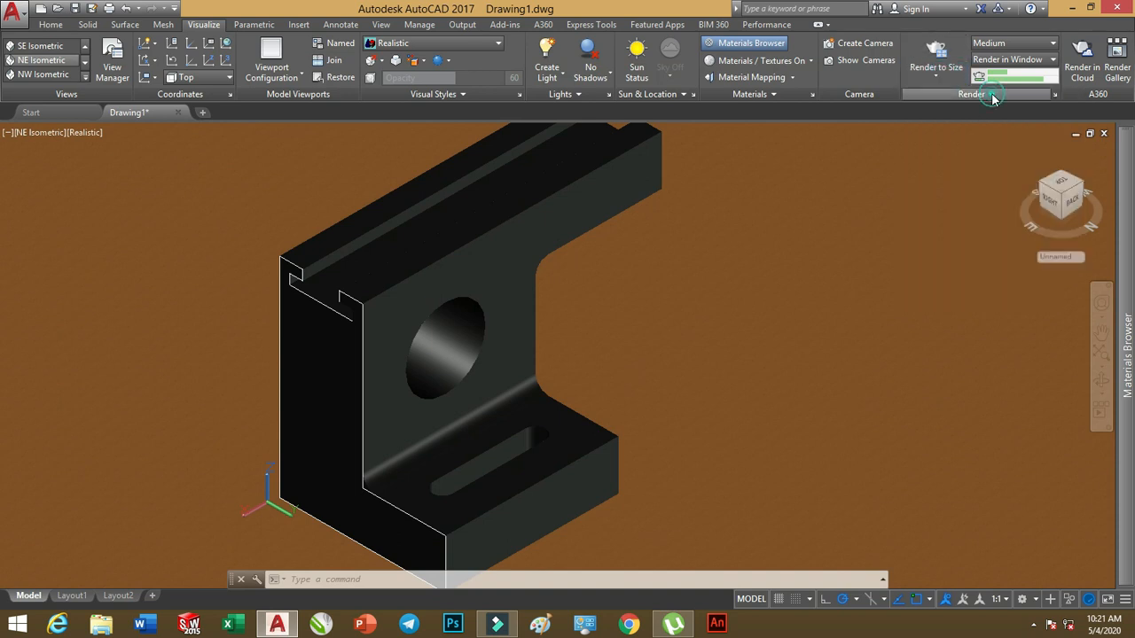
{"action": "left_click", "coordinate": [992, 92]}
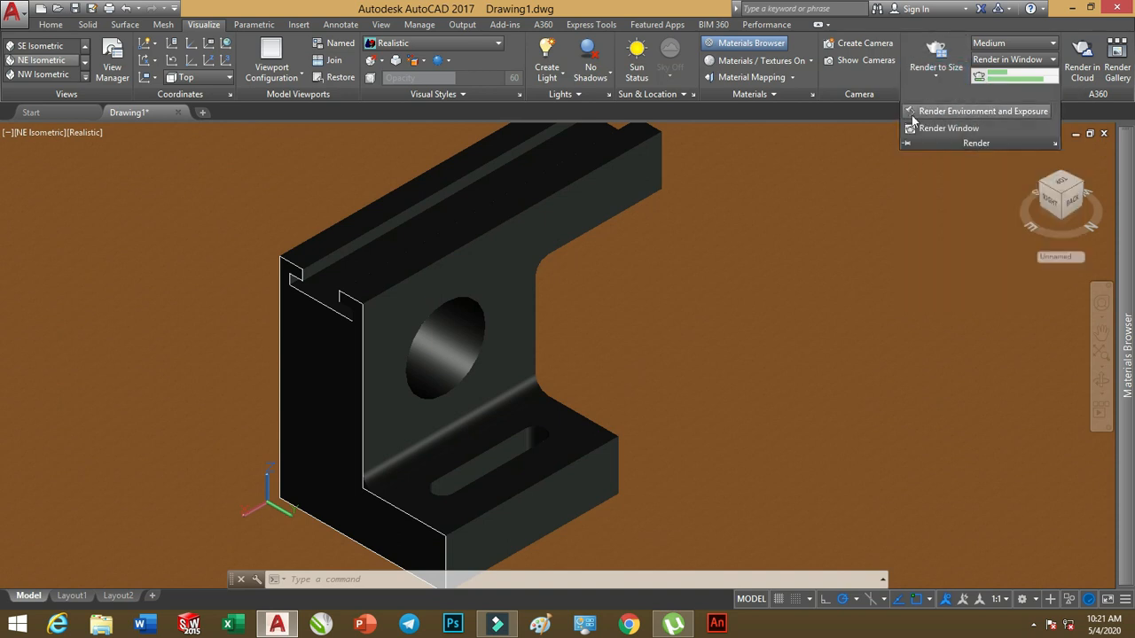
{"action": "left_click", "coordinate": [979, 112]}
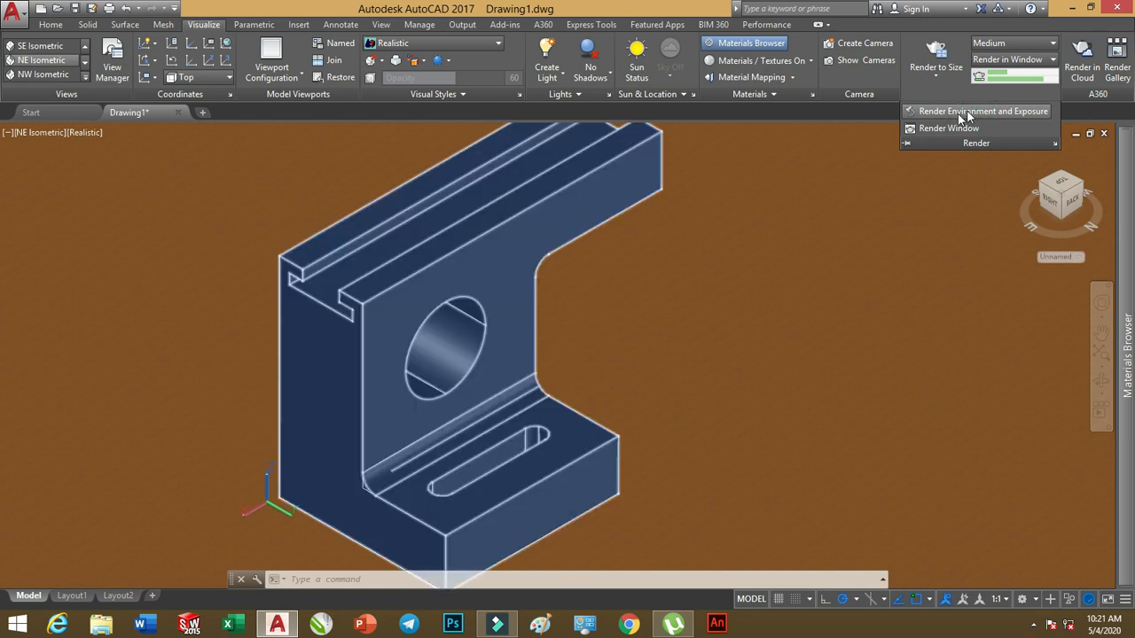
{"action": "left_click", "coordinate": [133, 191]}
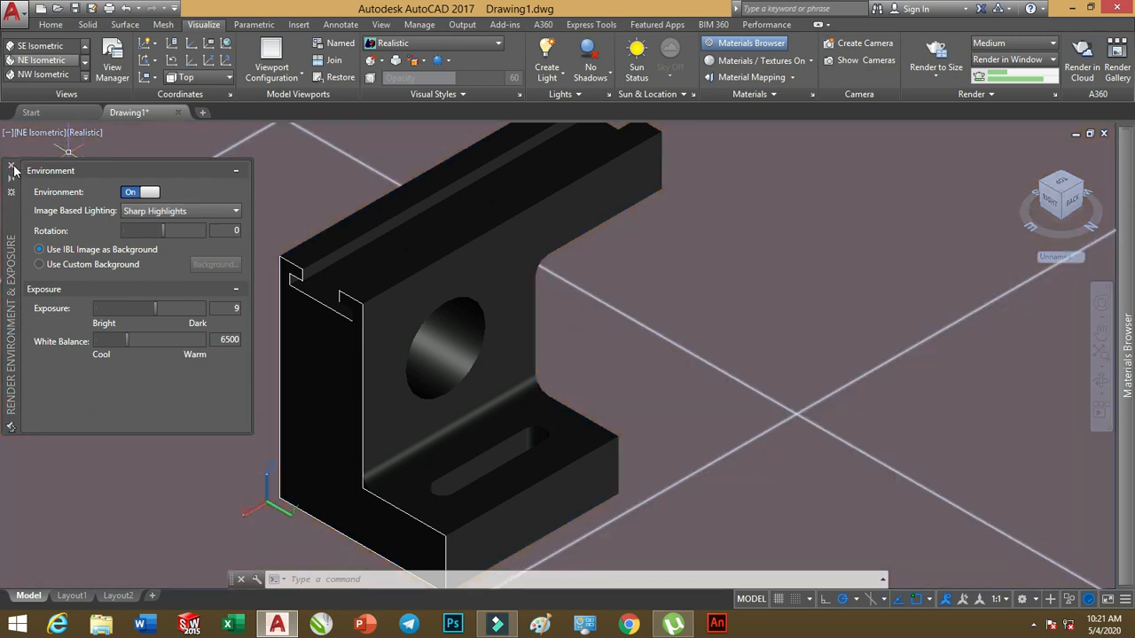
{"action": "left_click", "coordinate": [10, 165]}
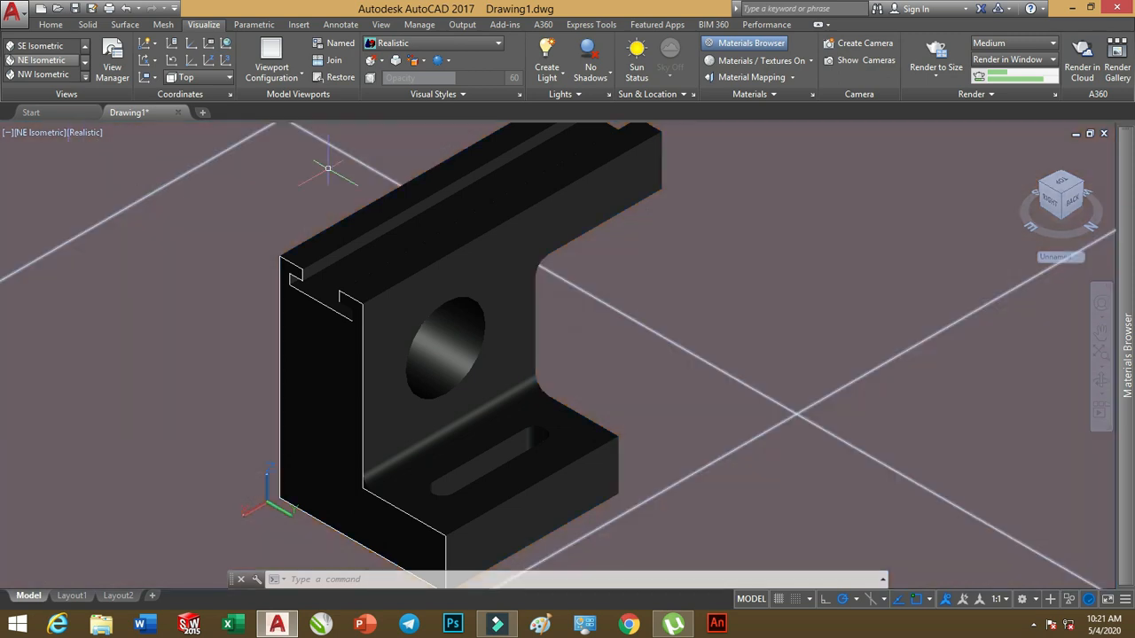
Set the render size to 1920 x 1080 px Full HDTV and render the bracket scene at medium quality in a separate window
{"action": "left_click", "coordinate": [940, 49]}
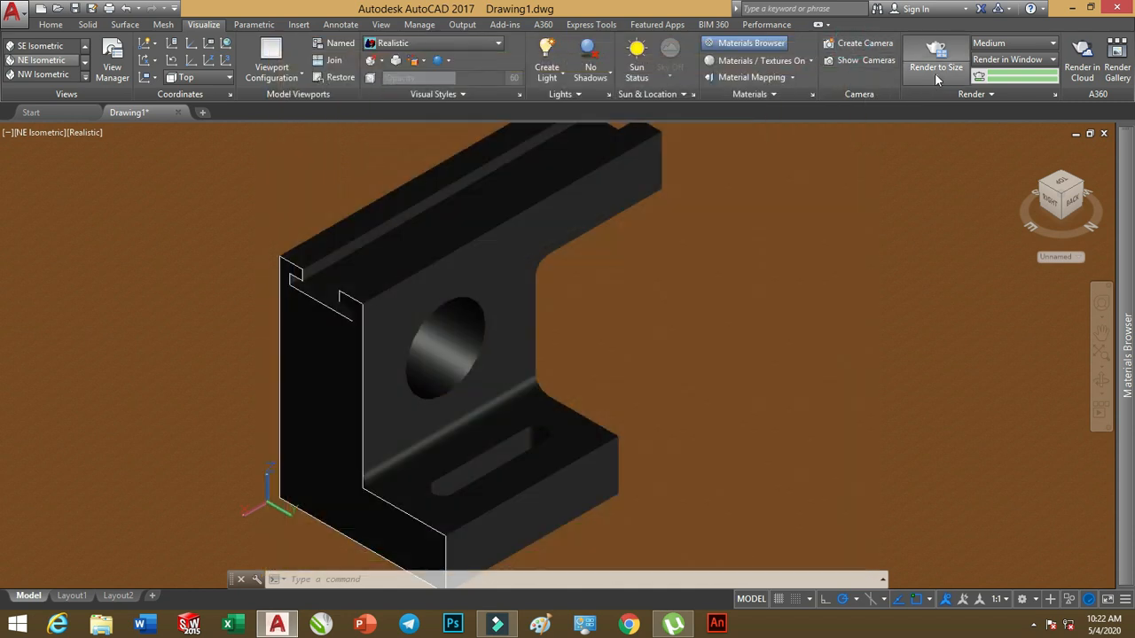
{"action": "left_click", "coordinate": [937, 79]}
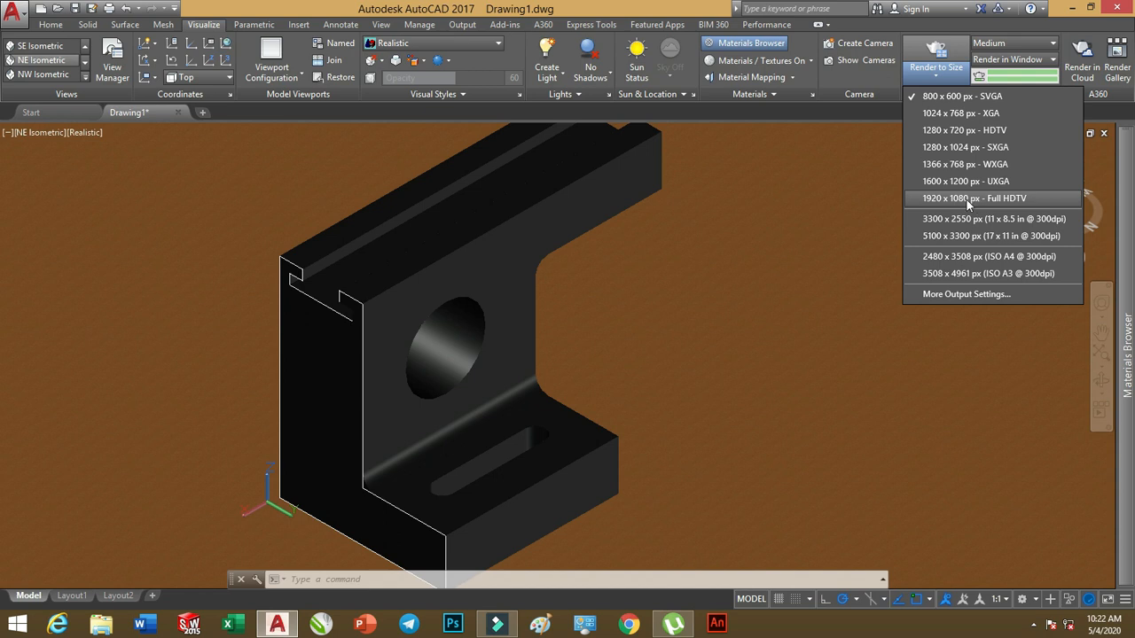
{"action": "left_click", "coordinate": [984, 199]}
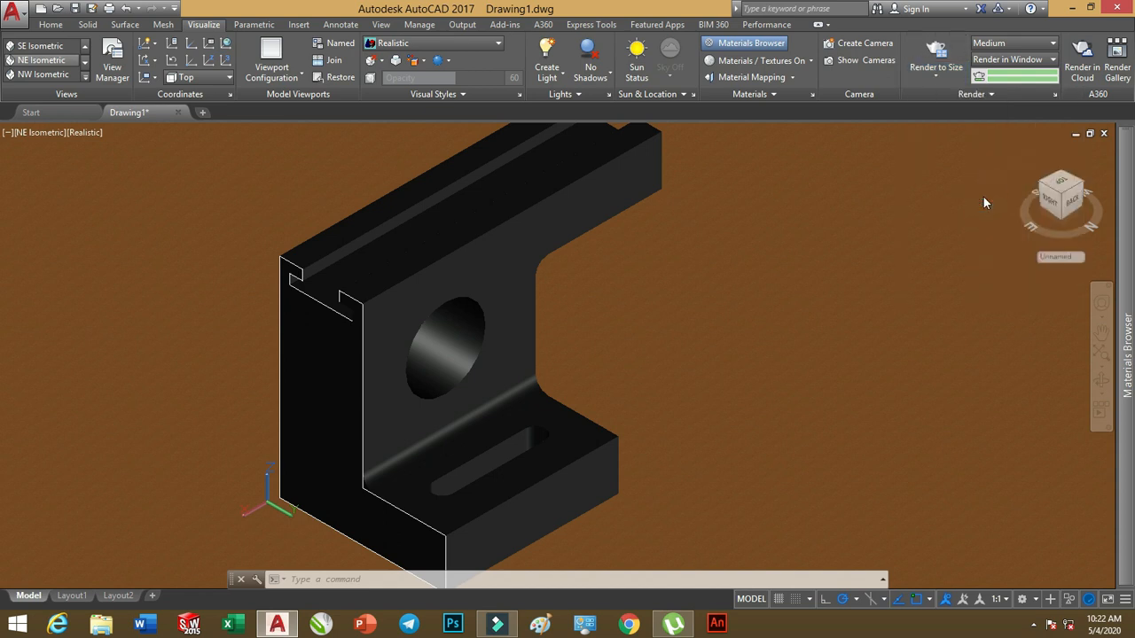
{"action": "left_click", "coordinate": [936, 53]}
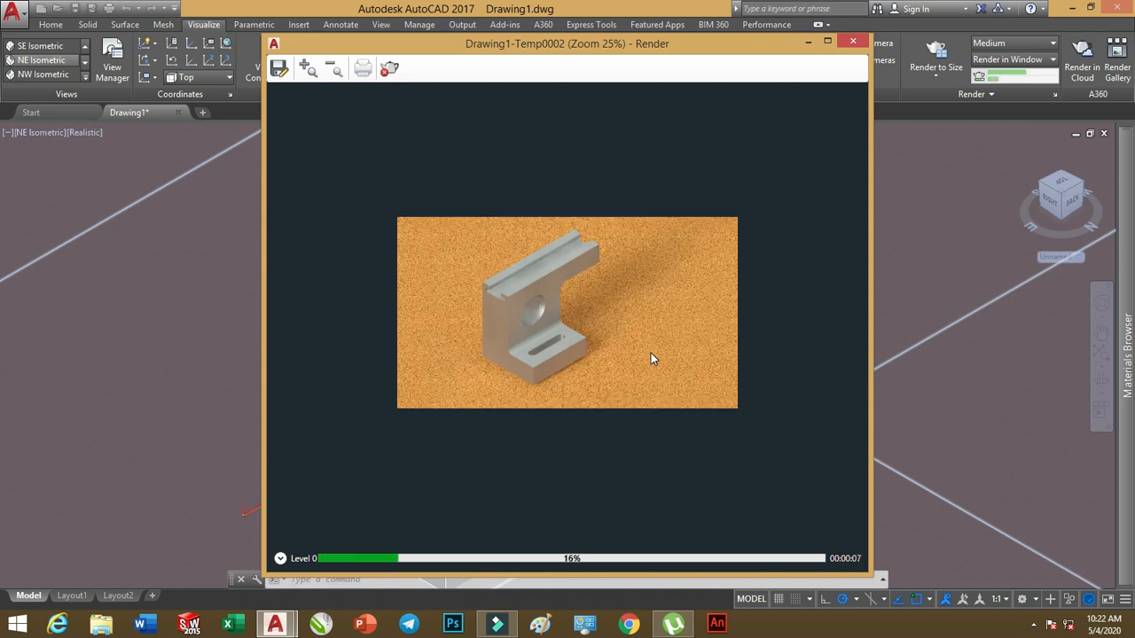
{"action": "scroll", "coordinate": [543, 302], "scroll_direction": "up", "scroll_amount": 1}
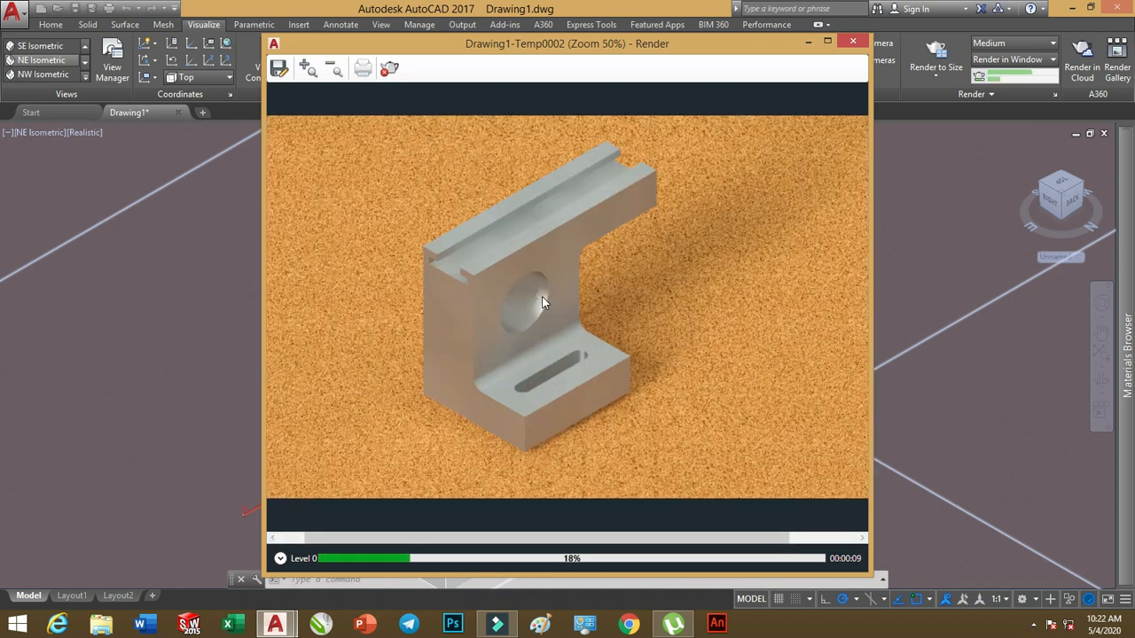
{"action": "scroll", "coordinate": [542, 269], "scroll_direction": "up", "scroll_amount": 1}
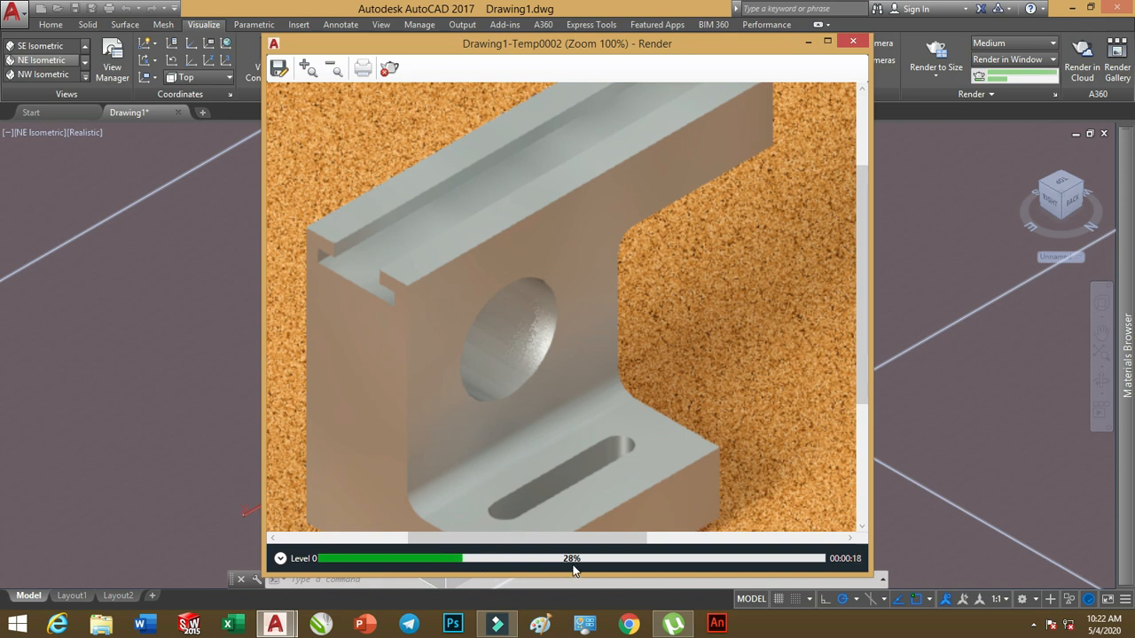
{"action": "scroll", "coordinate": [576, 301], "scroll_direction": "down", "scroll_amount": 1}
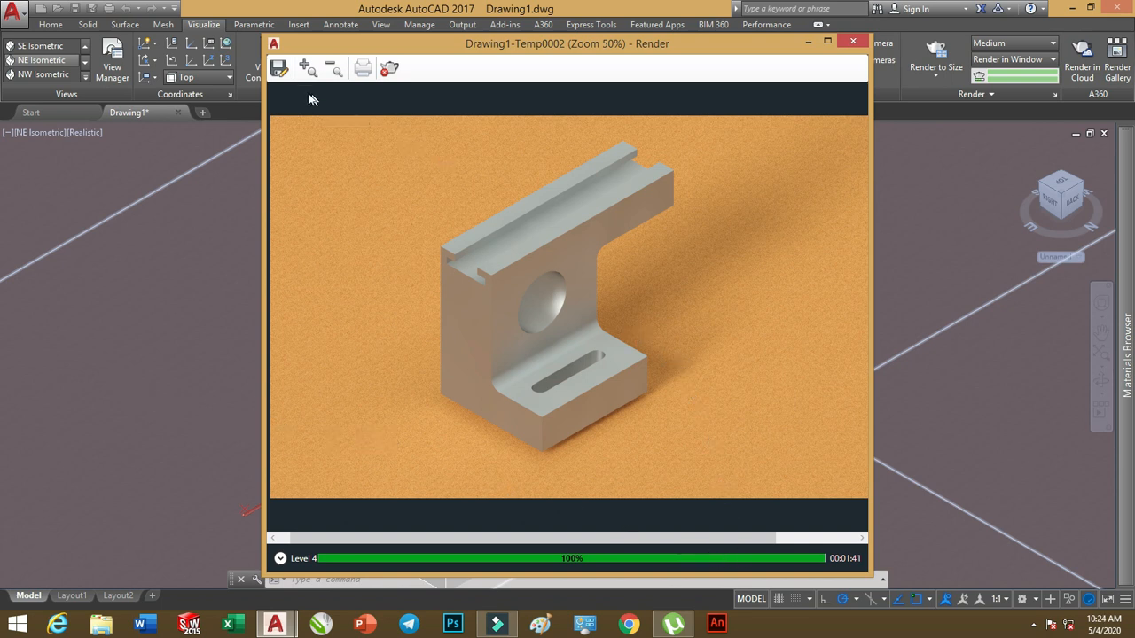
Save the finished render to the Desktop in JPEG format with the file name Drawing31-Temp0002
{"action": "left_click", "coordinate": [282, 71]}
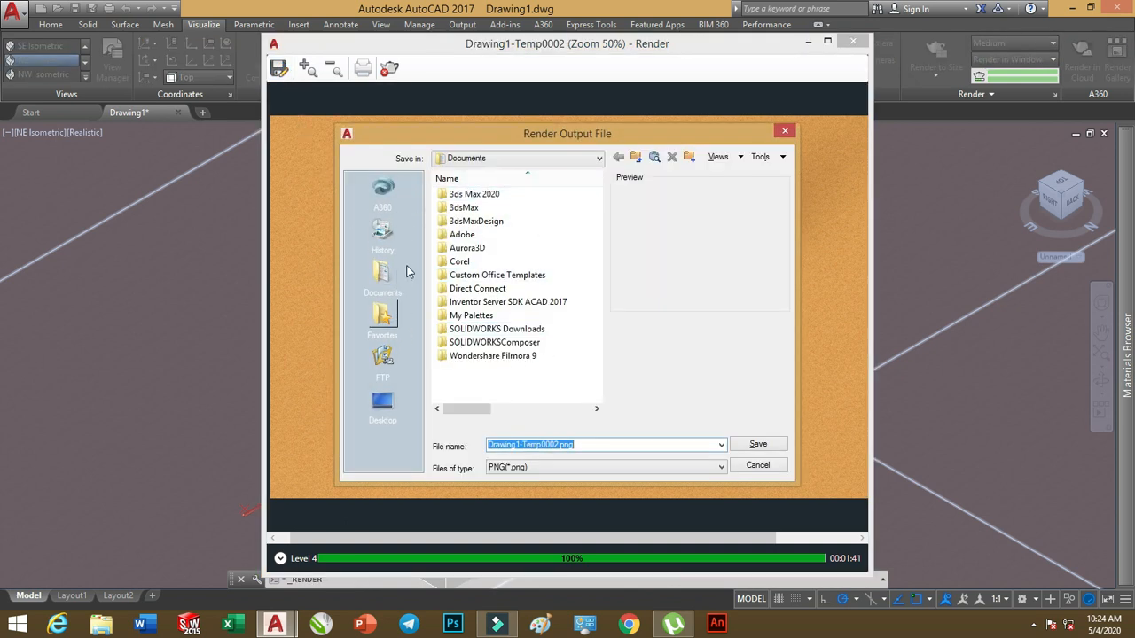
{"action": "left_click", "coordinate": [382, 403]}
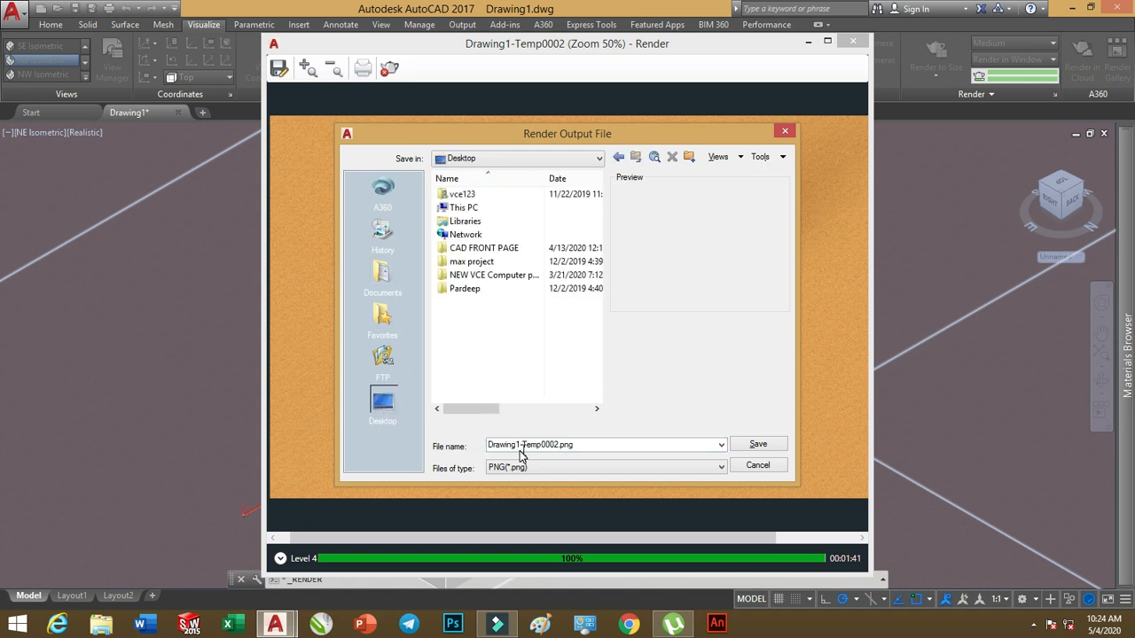
{"action": "double_click", "coordinate": [521, 446]}
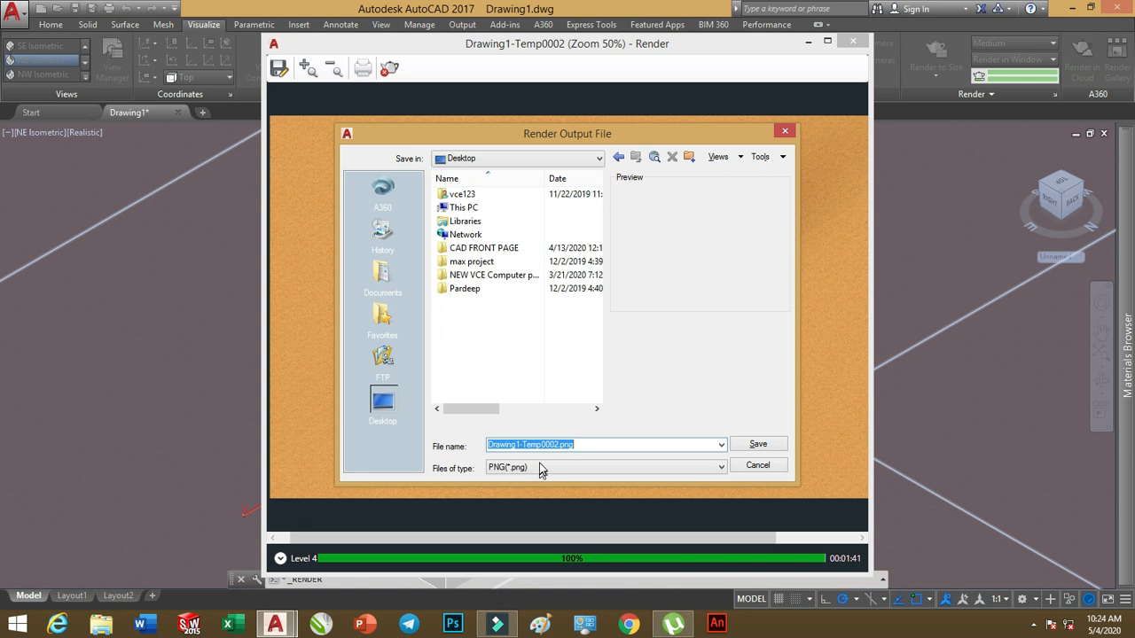
{"action": "left_click", "coordinate": [520, 444]}
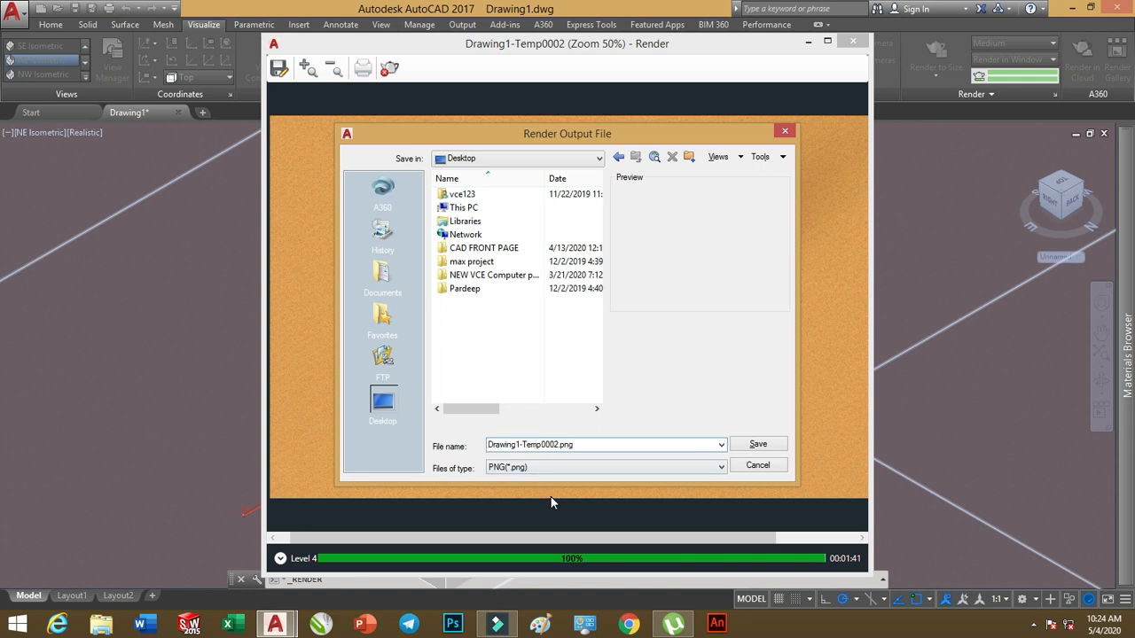
{"action": "type", "text": "3"}
{"action": "left_click", "coordinate": [653, 467]}
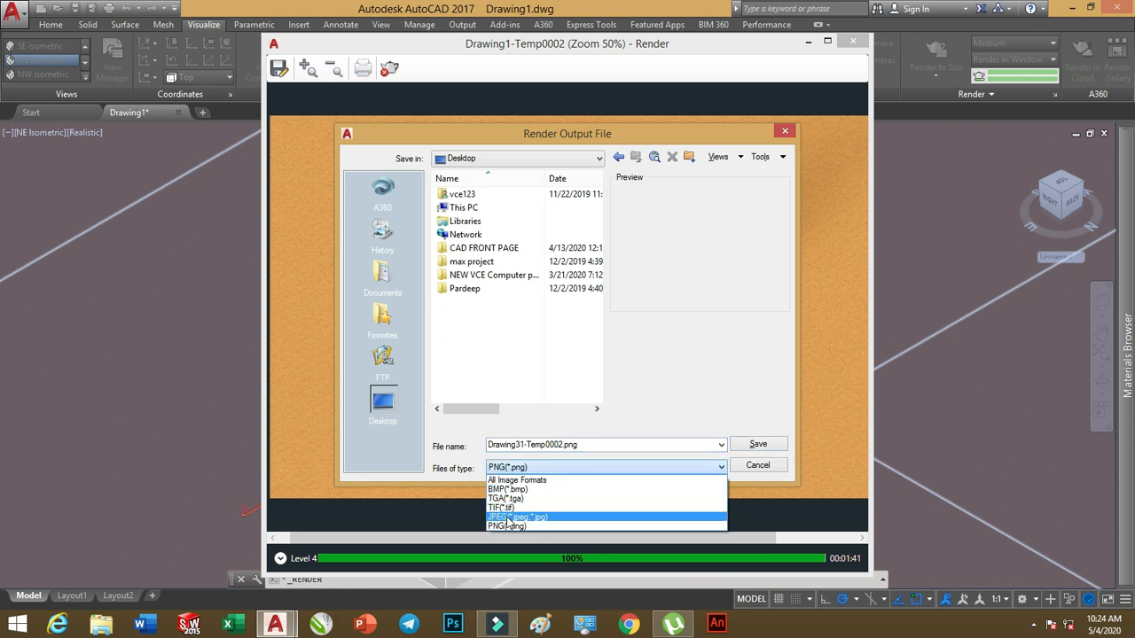
{"action": "left_click", "coordinate": [508, 518]}
{"action": "left_click", "coordinate": [758, 445]}
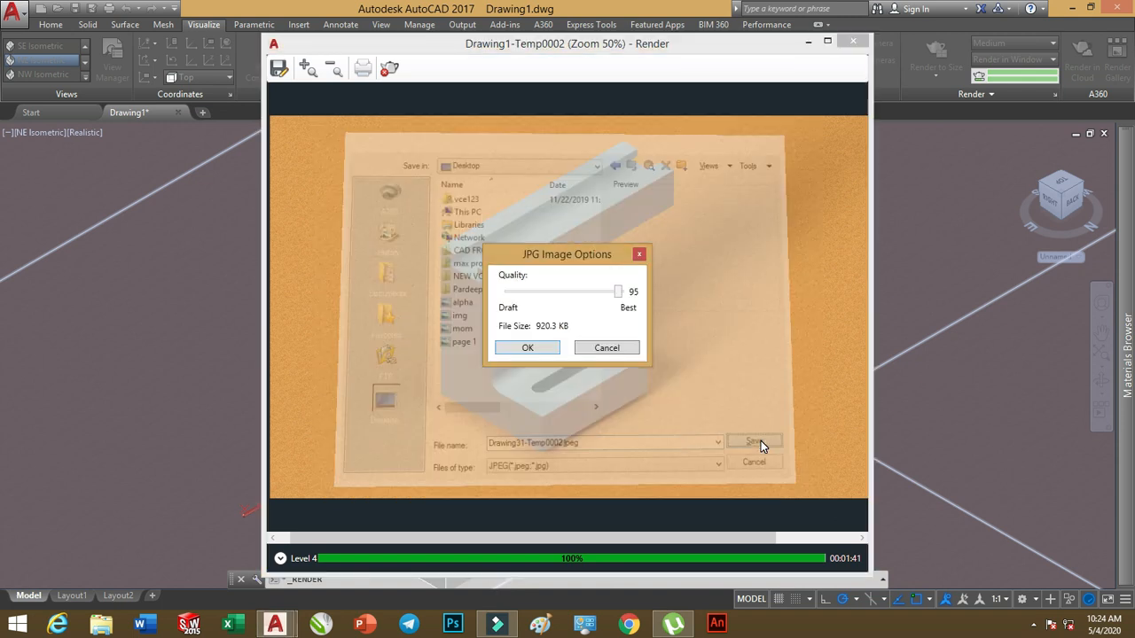
Set the JPG image quality to 100, accept the export options, and close the render window
{"action": "left_click_drag", "start_coordinate": [619, 293], "coordinate": [633, 300]}
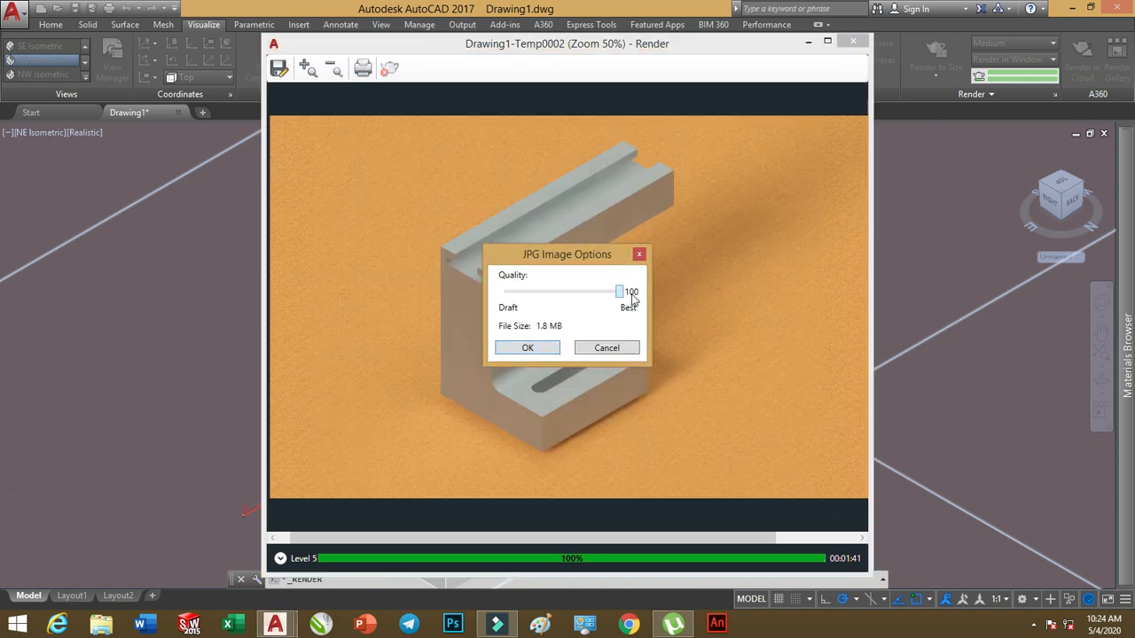
{"action": "left_click", "coordinate": [543, 347]}
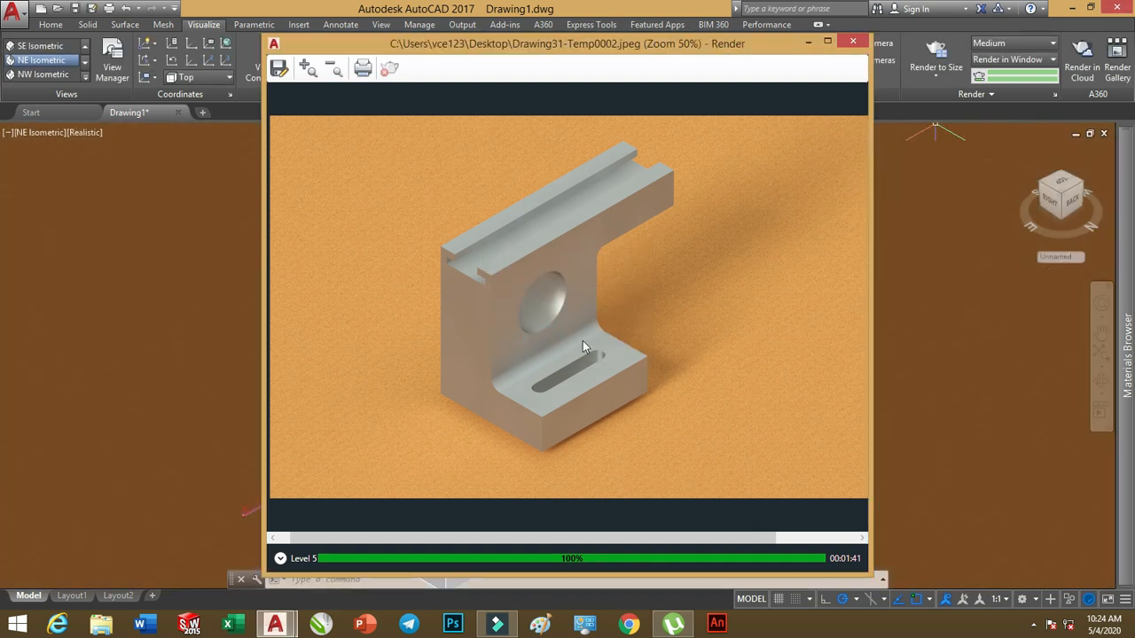
{"action": "left_click", "coordinate": [852, 42]}
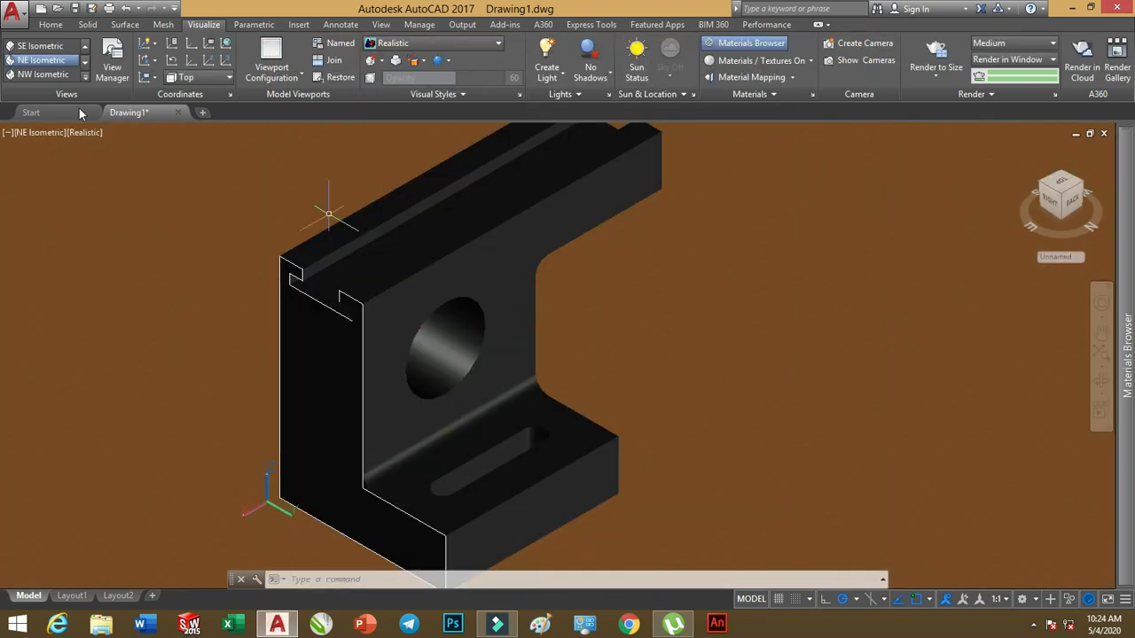
Save the drawing to the Desktop as Drawing311.dwg in the AutoCAD 2013 Drawing format
{"action": "left_click", "coordinate": [13, 12]}
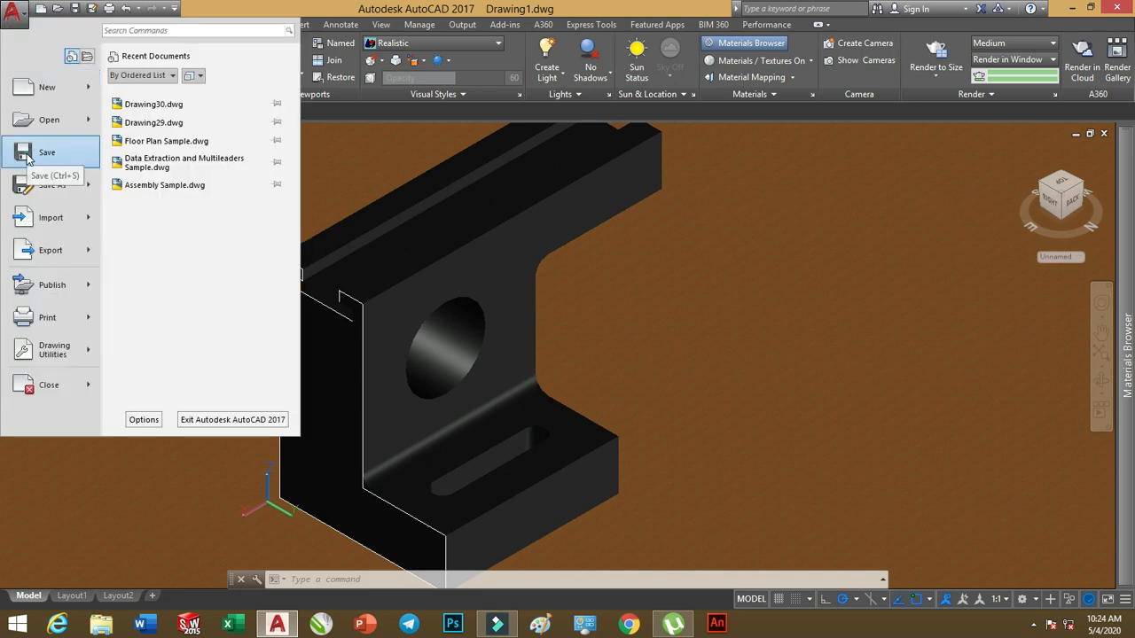
{"action": "left_click", "coordinate": [27, 154]}
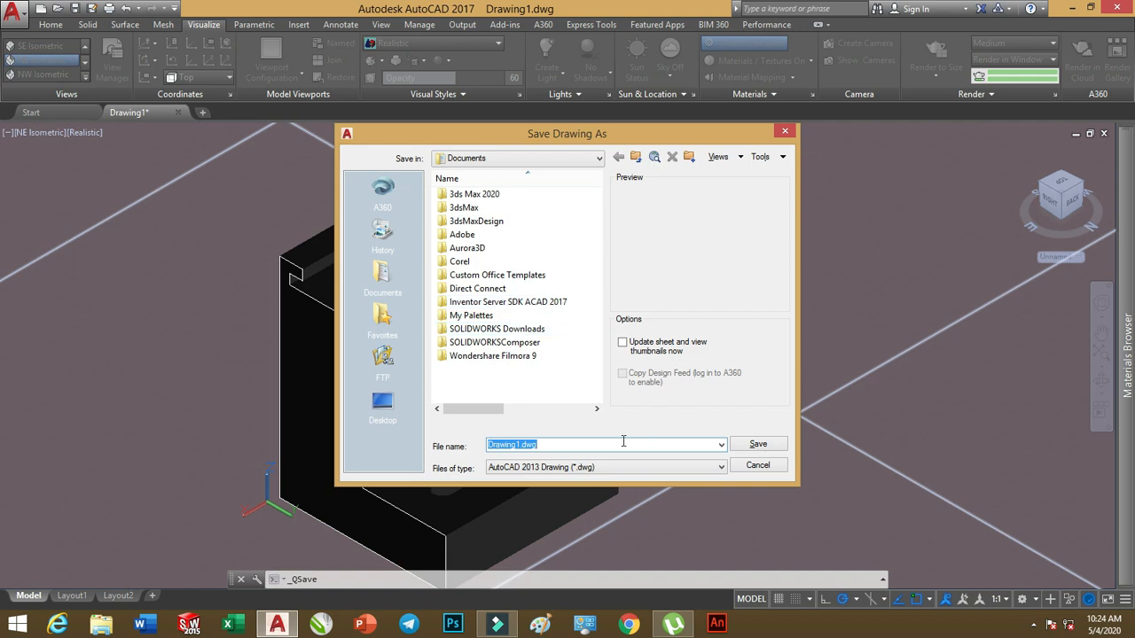
{"action": "left_click", "coordinate": [515, 444]}
{"action": "type", "text": "31"}
{"action": "left_click", "coordinate": [382, 404]}
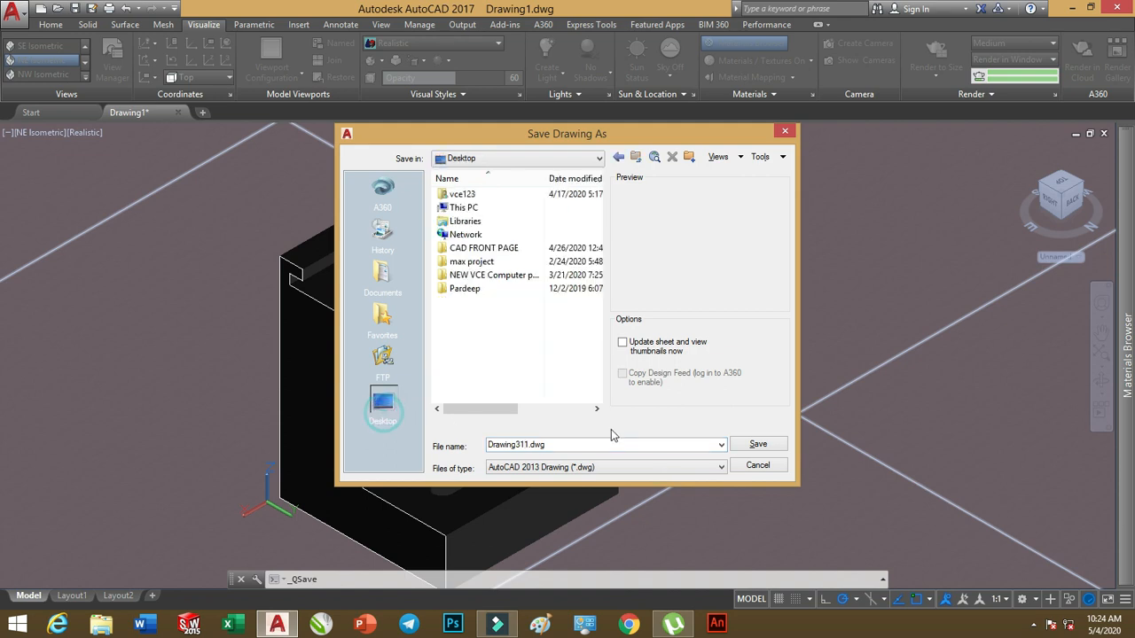
{"action": "left_click", "coordinate": [756, 446]}
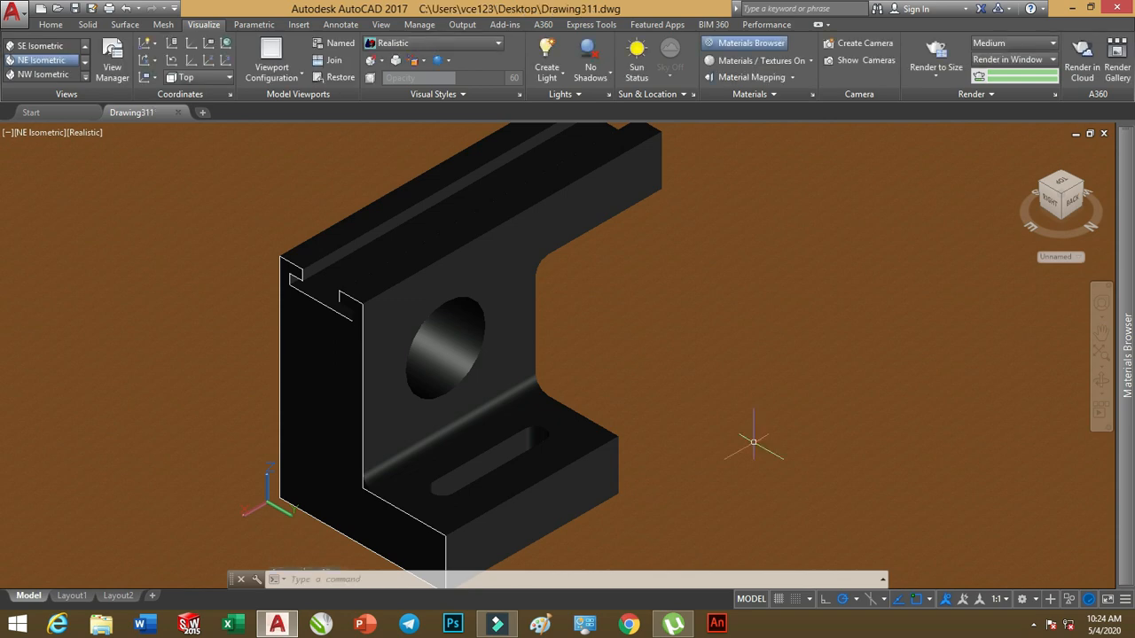